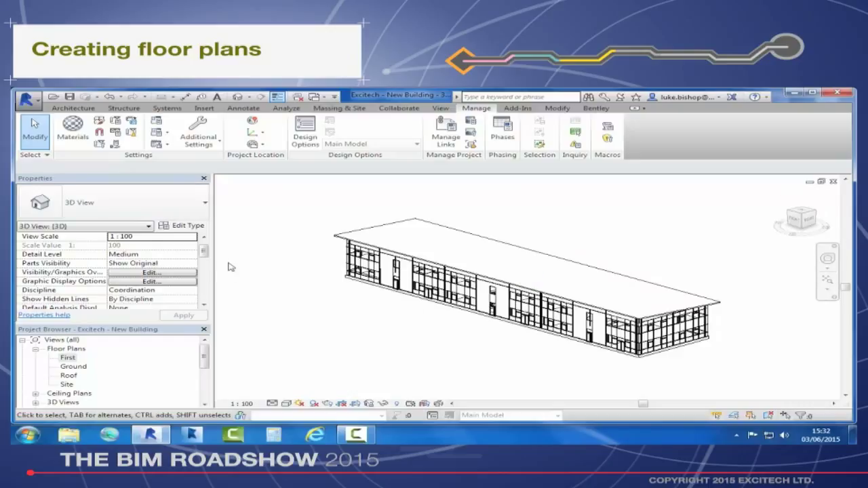
# Step: Turn on the section box for the 3D view and select it around the building
pyautogui.moveTo(204, 252); pyautogui.dragTo(202, 277)
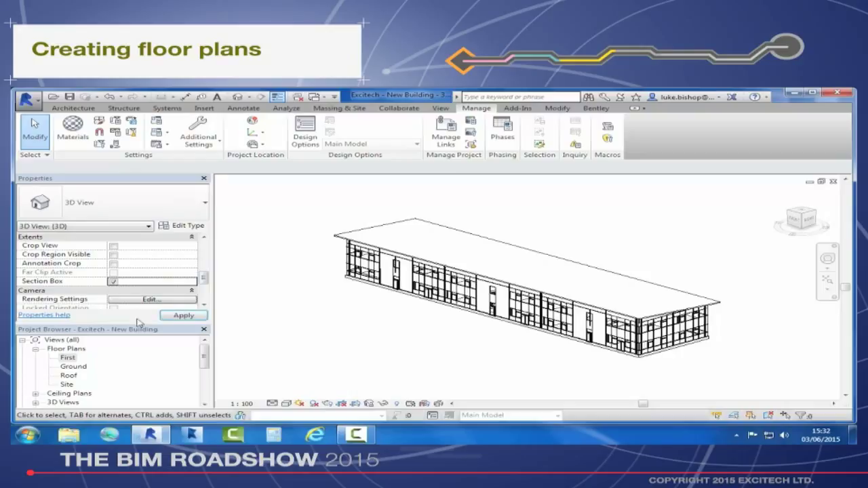
pyautogui.click(179, 318)
pyautogui.click(737, 304)
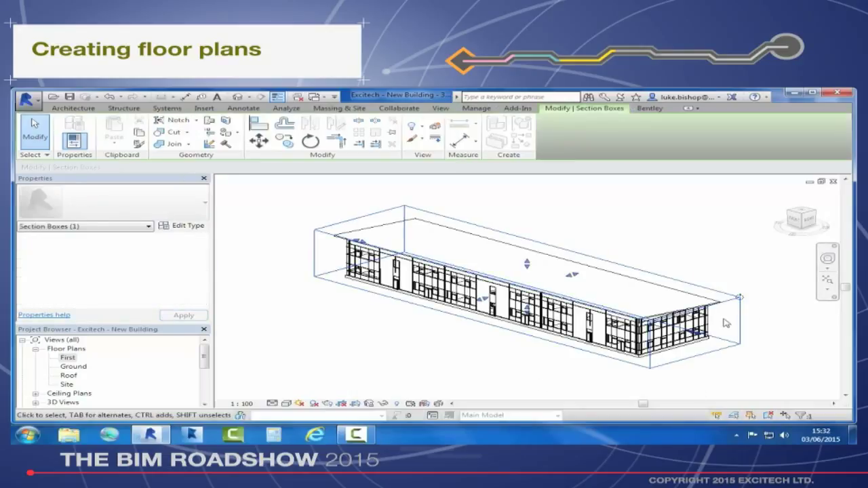
# Step: Pull the section box's near end face inward along the building in several moves to cut into the interior rooms
pyautogui.scroll(2, 724, 321)
pyautogui.press('ctrl')
pyautogui.moveTo(675, 344); pyautogui.dragTo(570, 305)
pyautogui.moveTo(731, 335); pyautogui.dragTo(837, 352, button='middle')
pyautogui.moveTo(668, 331); pyautogui.dragTo(599, 312)
pyautogui.moveTo(686, 382); pyautogui.dragTo(755, 388, button='middle')
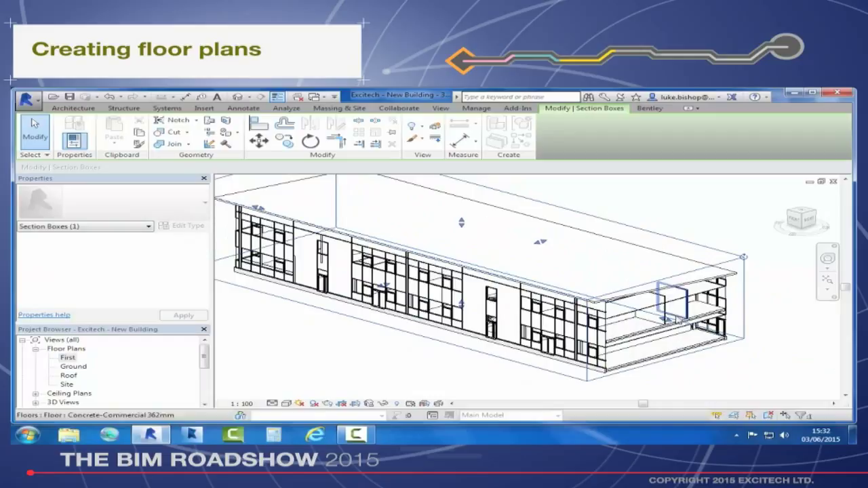
pyautogui.moveTo(629, 299); pyautogui.dragTo(587, 288)
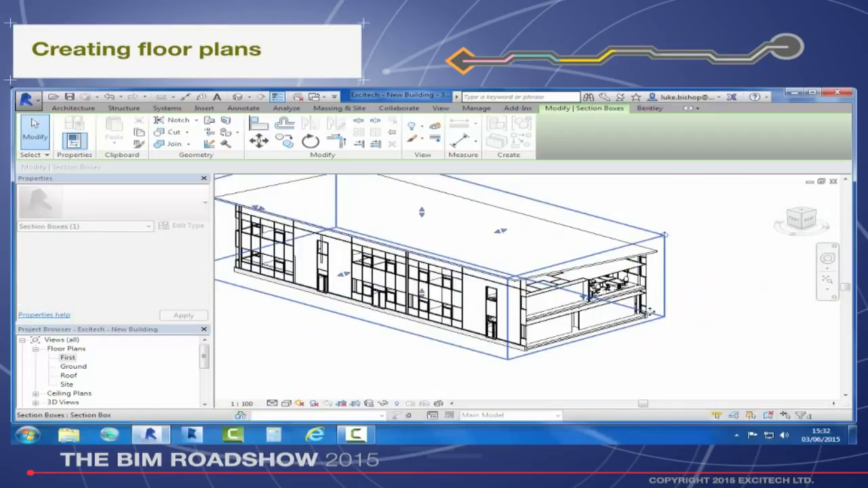
pyautogui.scroll(-2, 648, 312)
pyautogui.moveTo(690, 329); pyautogui.dragTo(612, 332, button='middle')
pyautogui.scroll(2, 626, 300)
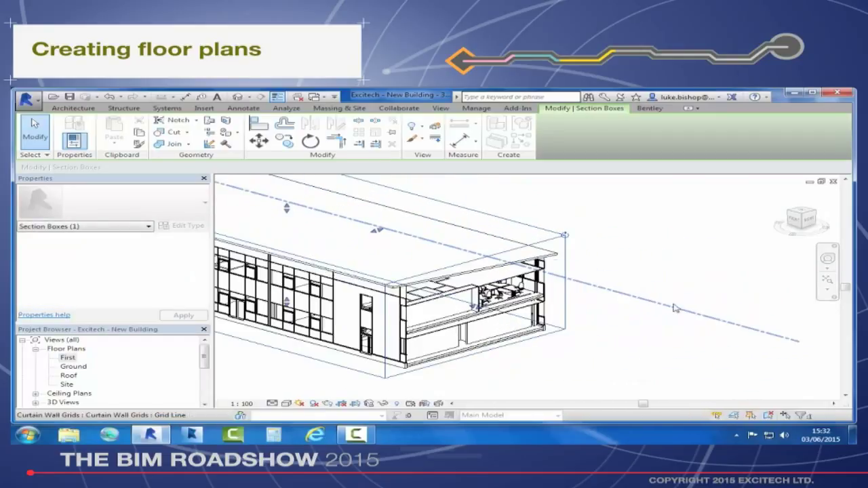
# Step: Reposition the section box's cut end face while viewing the building from its other long side, and deselect the box
pyautogui.moveTo(802, 220); pyautogui.dragTo(789, 219)
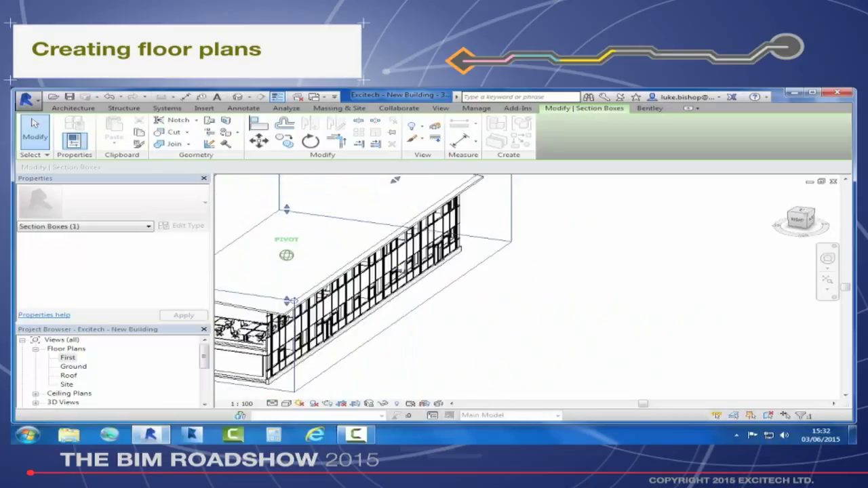
pyautogui.moveTo(618, 293); pyautogui.dragTo(780, 332, button='middle')
pyautogui.scroll(-1, 360, 309)
pyautogui.moveTo(359, 309); pyautogui.dragTo(500, 298, button='middle')
pyautogui.moveTo(499, 295); pyautogui.dragTo(464, 330)
pyautogui.press('Escape')
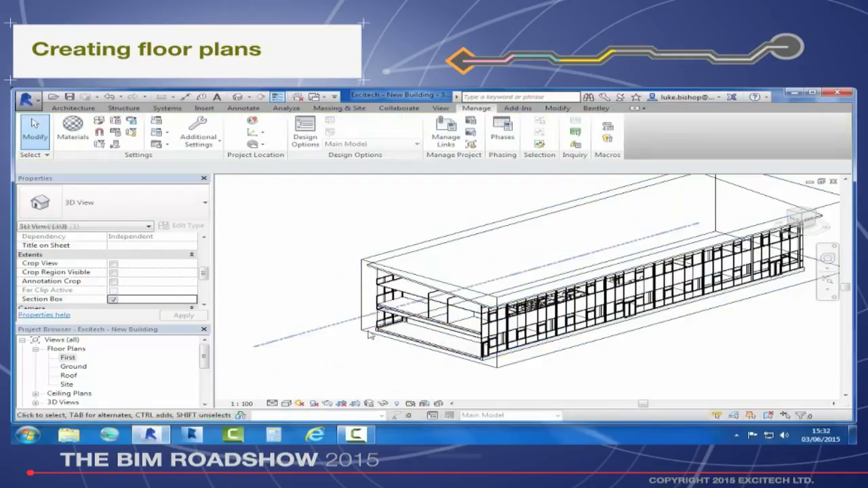
# Step: Open the First floor plan view and create a new sheet using the EXC_A1_L_Pres titleblock
pyautogui.doubleClick(68, 357)
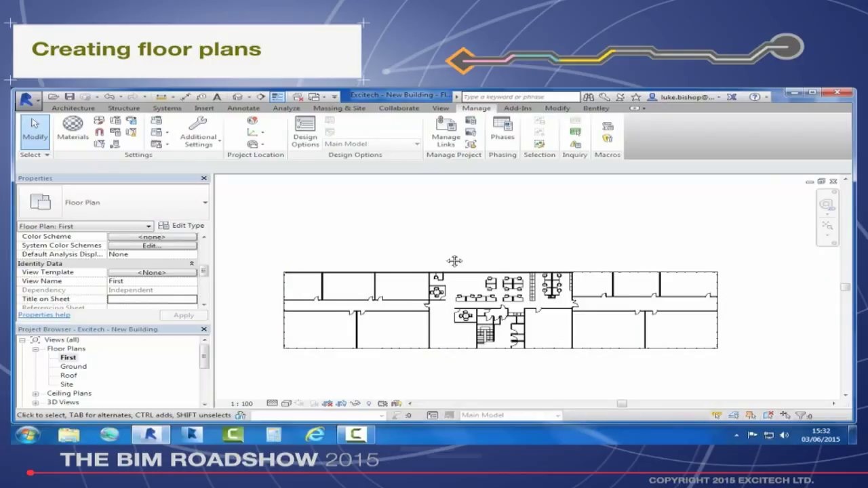
pyautogui.moveTo(454, 261); pyautogui.dragTo(482, 239, button='middle')
pyautogui.moveTo(204, 356); pyautogui.dragTo(204, 384)
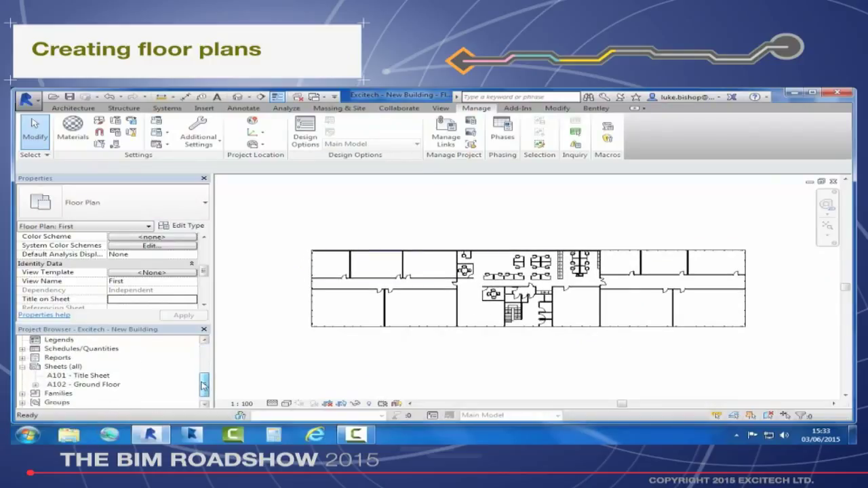
pyautogui.rightClick(62, 367)
pyautogui.click(103, 380)
pyautogui.click(342, 176)
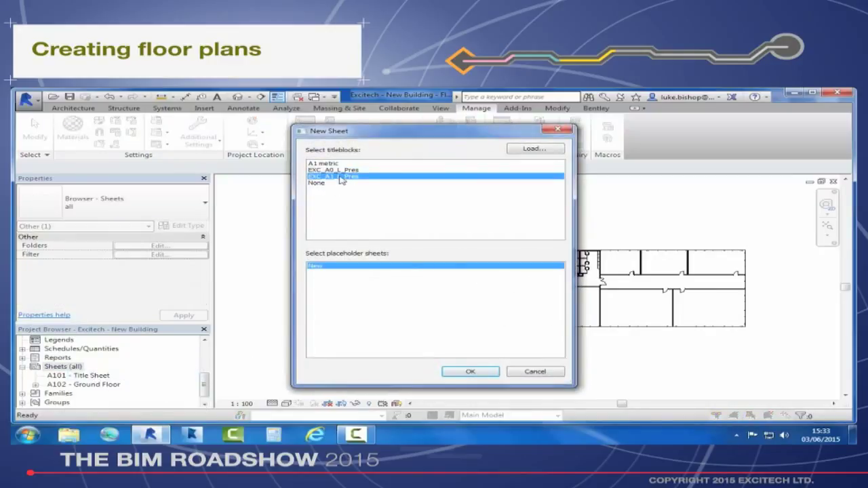
pyautogui.click(467, 372)
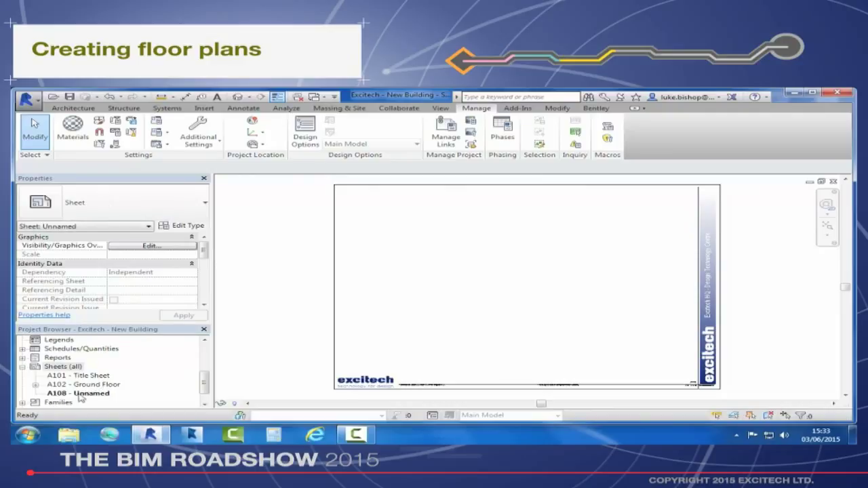
# Step: Renumber the new sheet as A103 and name it First Floor
pyautogui.rightClick(80, 395)
pyautogui.click(108, 332)
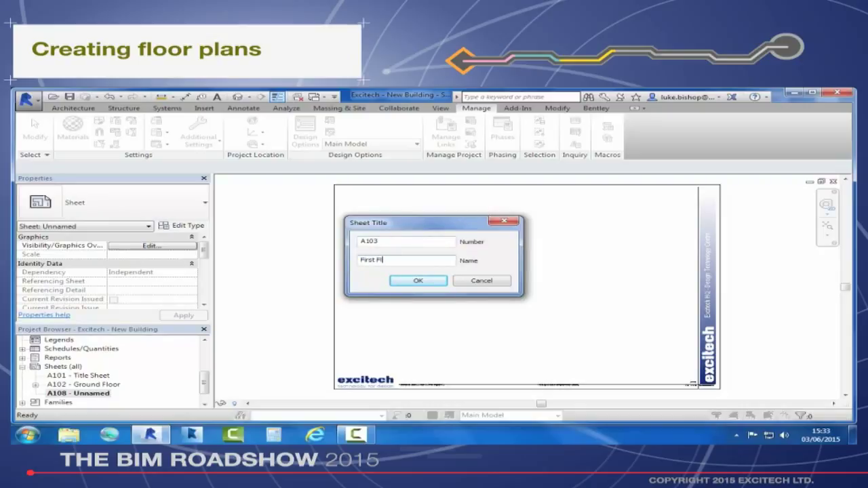
pyautogui.click(404, 282)
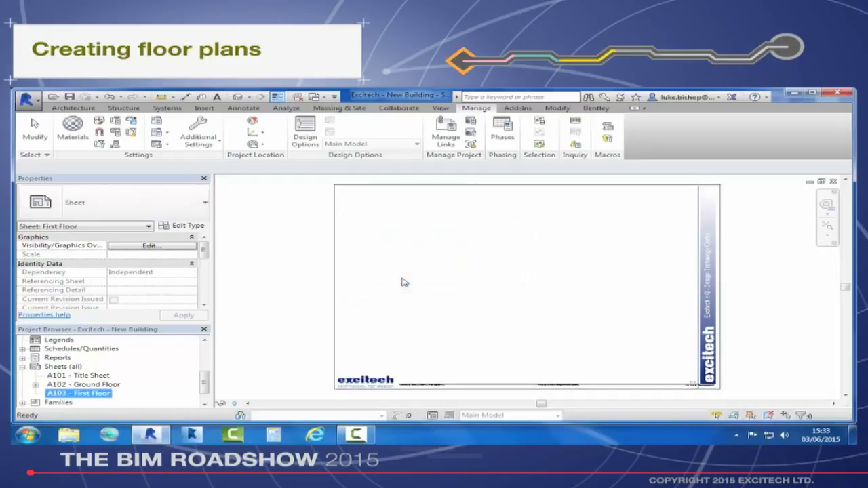
# Step: Place the First floor plan view in the middle of the A103 sheet
pyautogui.moveTo(200, 393); pyautogui.dragTo(205, 360)
pyautogui.click(69, 348)
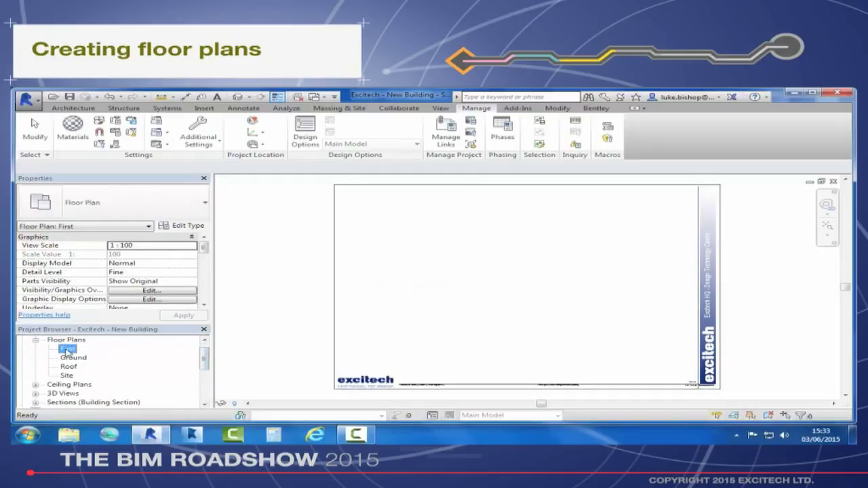
pyautogui.moveTo(442, 303); pyautogui.dragTo(448, 301)
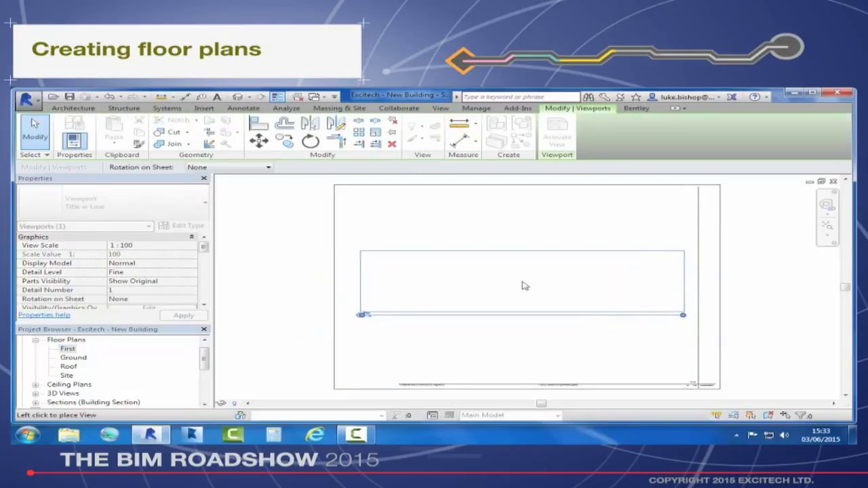
pyautogui.click(523, 287)
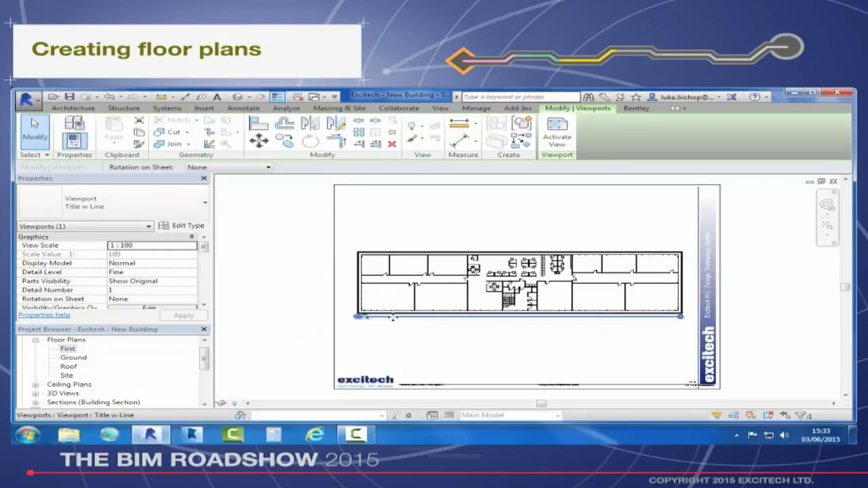
# Step: Select the viewport's title below the floor plan and move it slightly further down from the drawing
pyautogui.scroll(4, 337, 327)
pyautogui.click(393, 345)
pyautogui.scroll(4, 380, 312)
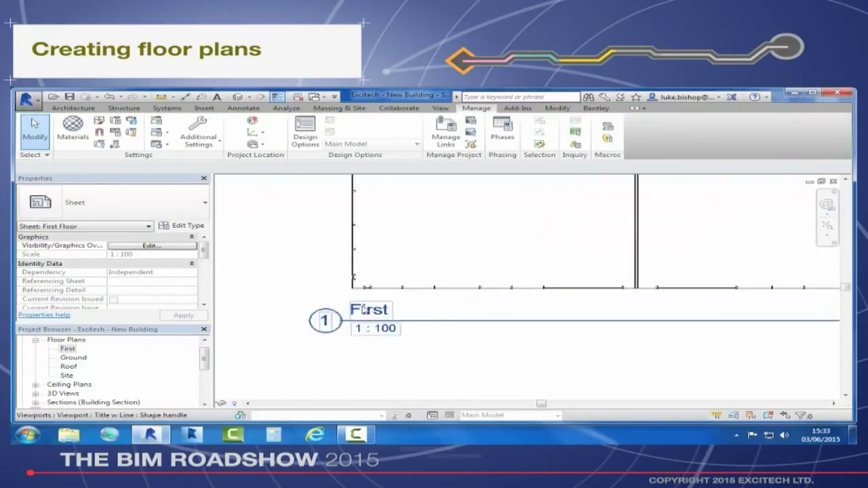
pyautogui.click(419, 324)
pyautogui.moveTo(412, 325); pyautogui.dragTo(412, 336)
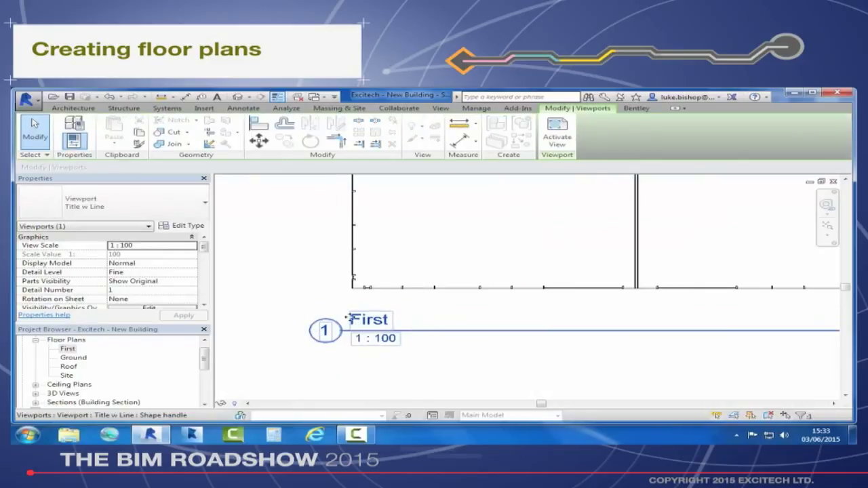
# Step: Set the viewport's Title on Sheet to First Floor, apply it and deselect the viewport
pyautogui.moveTo(203, 247); pyautogui.dragTo(204, 277)
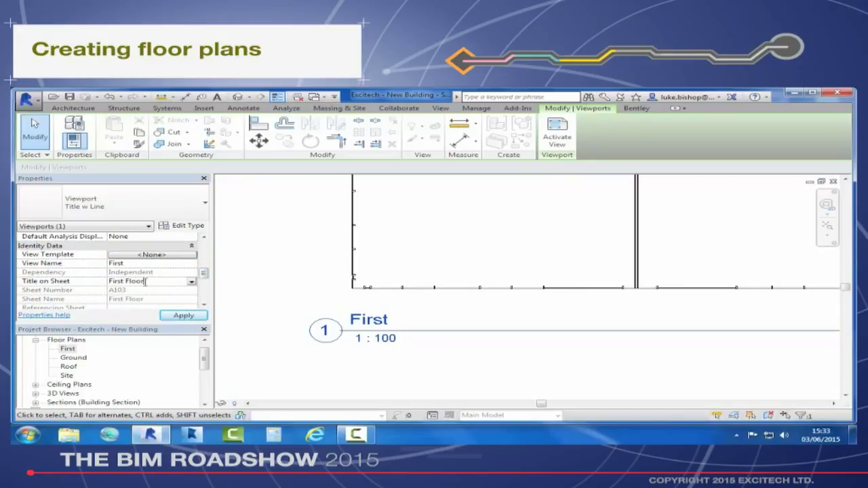
pyautogui.click(181, 316)
pyautogui.click(370, 306)
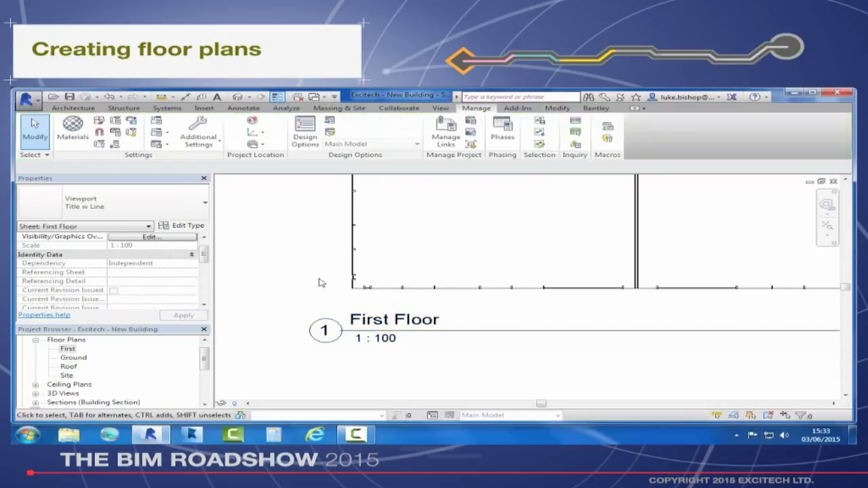
pyautogui.scroll(-3, 369, 306)
pyautogui.scroll(-5, 475, 344)
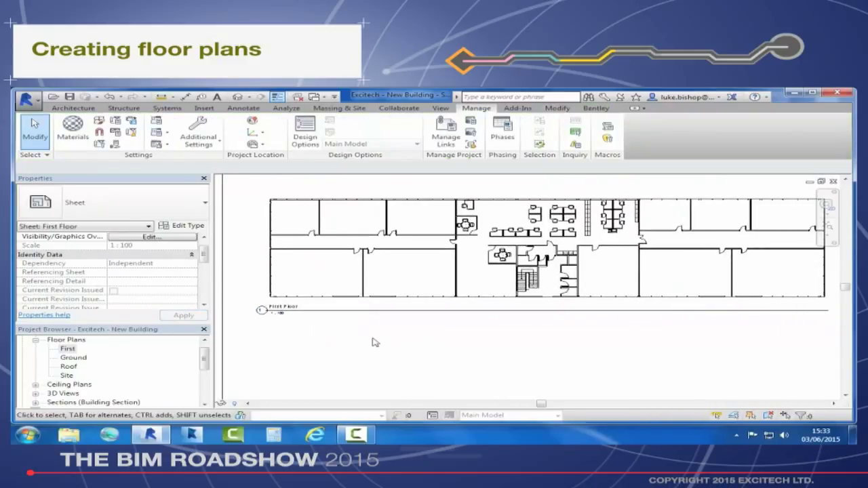
pyautogui.moveTo(438, 351); pyautogui.dragTo(414, 353, button='middle')
pyautogui.scroll(-3, 415, 351)
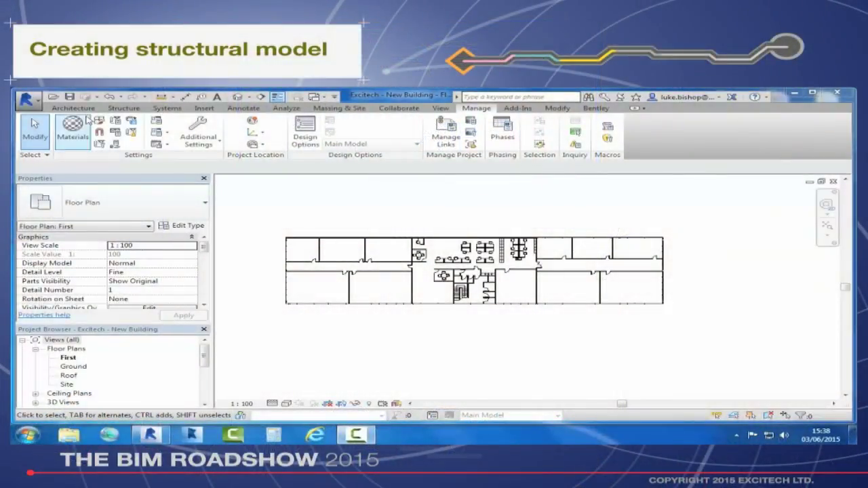
# Step: Draw a vertical grid line just inside the left end wall of the First floor plan, extending past both long sides
pyautogui.click(85, 110)
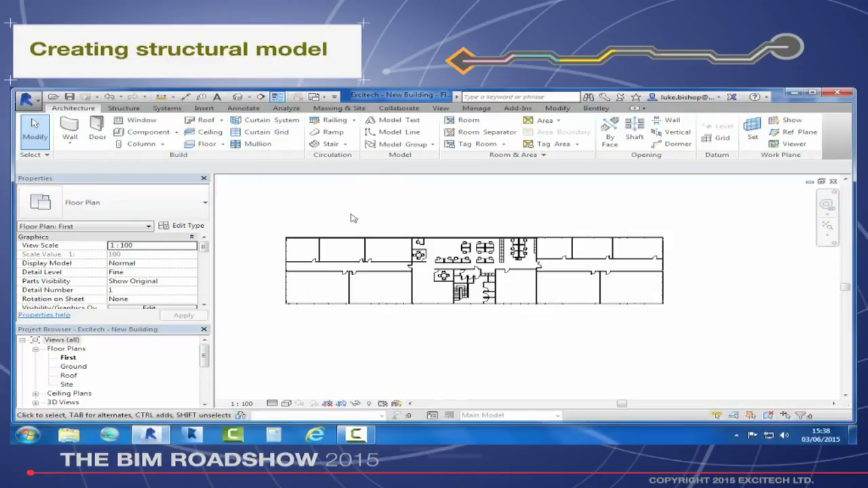
pyautogui.click(731, 141)
pyautogui.scroll(5, 245, 217)
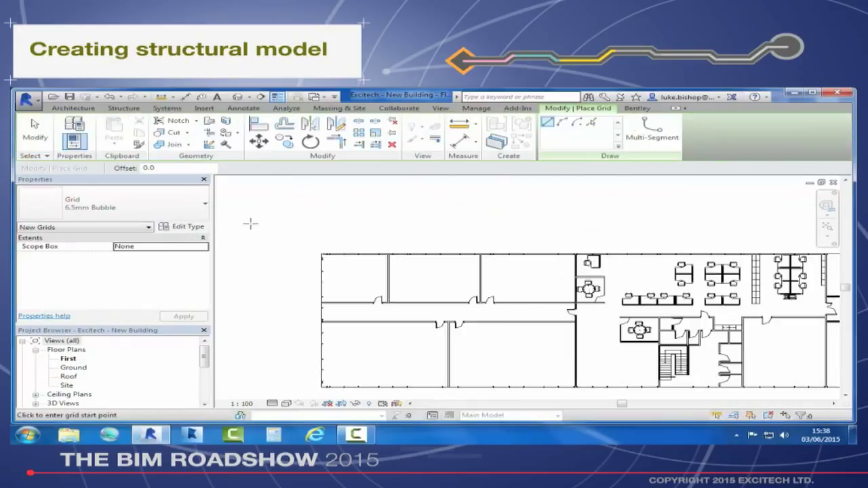
pyautogui.click(335, 182)
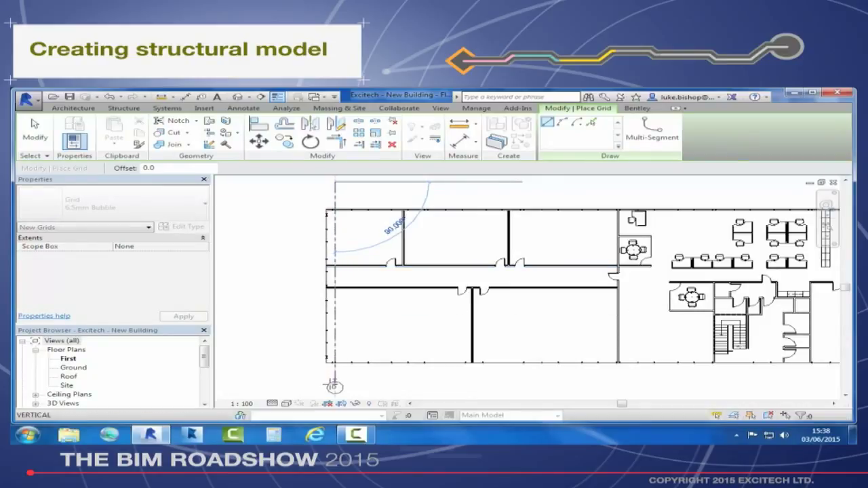
pyautogui.click(335, 391)
pyautogui.press('Escape')
pyautogui.press('Escape')
# Step: Rename the vertical grid line as 1
pyautogui.click(335, 200)
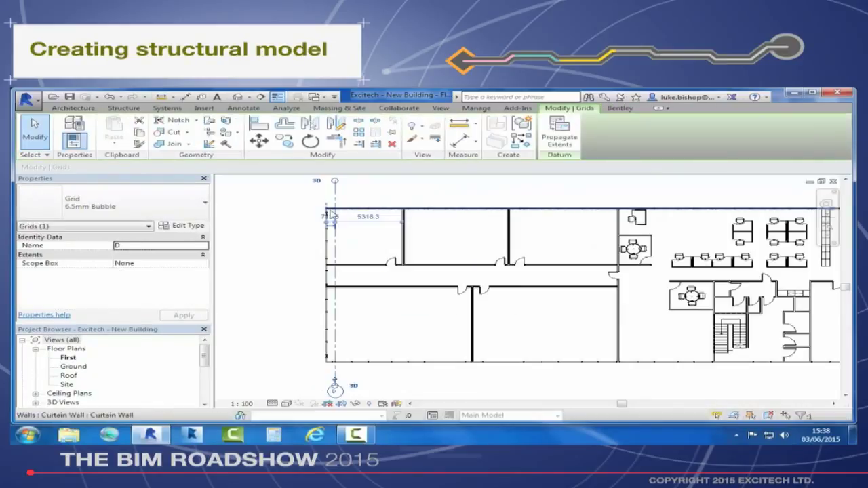
pyautogui.scroll(-2, 354, 190)
pyautogui.moveTo(364, 192); pyautogui.dragTo(372, 197, button='middle')
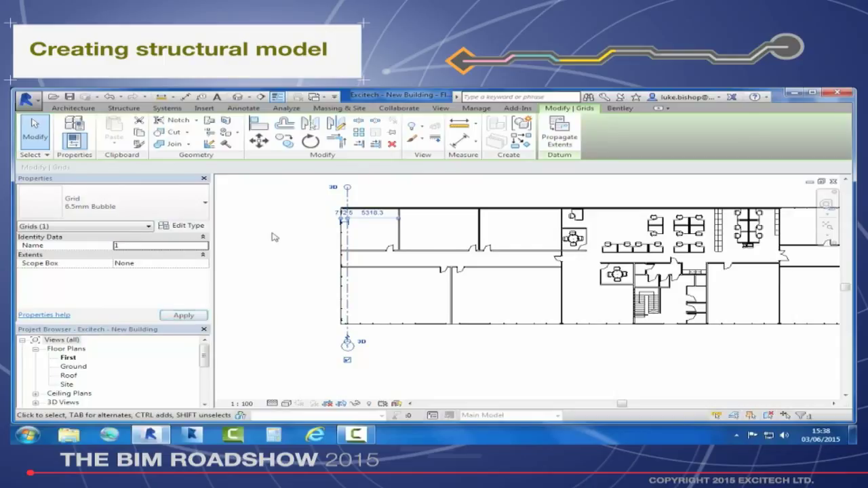
pyautogui.click(274, 237)
pyautogui.click(348, 344)
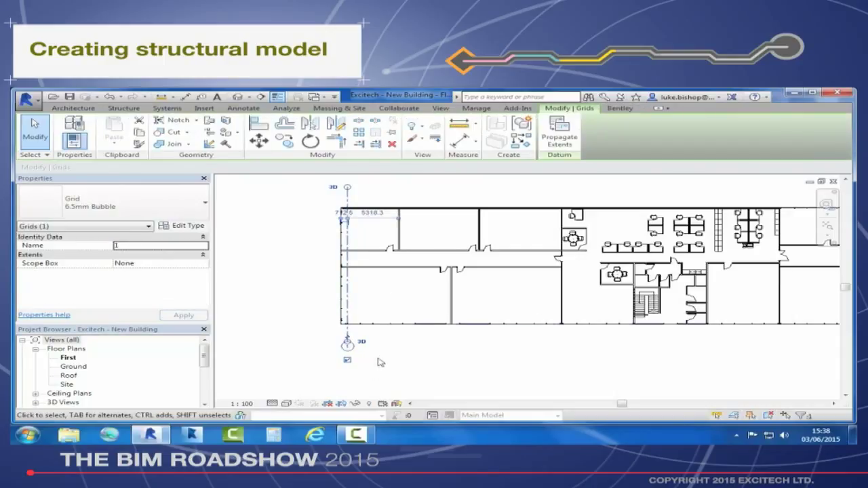
# Step: Set the distance between grid line 1 and the building's end wall to 725 mm
pyautogui.scroll(4, 348, 190)
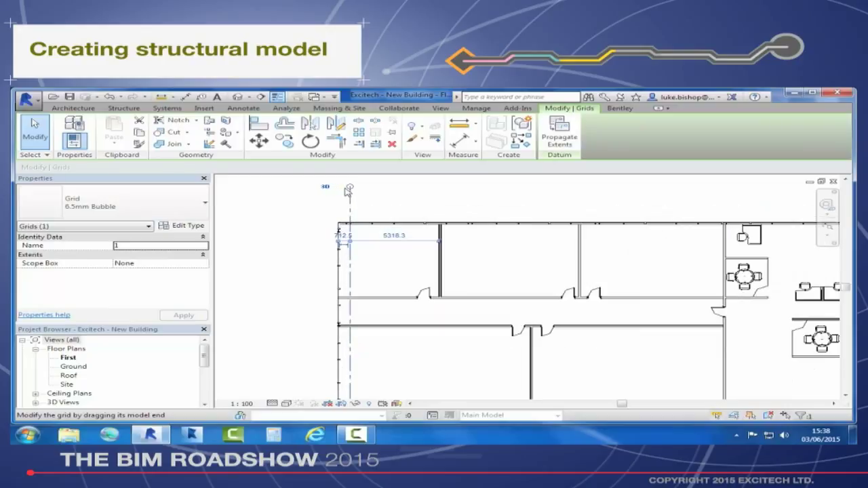
pyautogui.click(343, 268)
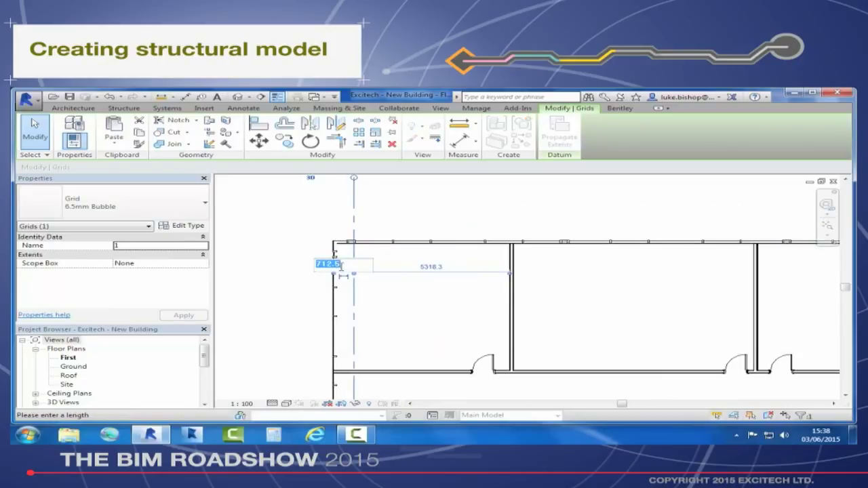
pyautogui.write('725')
pyautogui.press('Return')
pyautogui.scroll(-2, 348, 265)
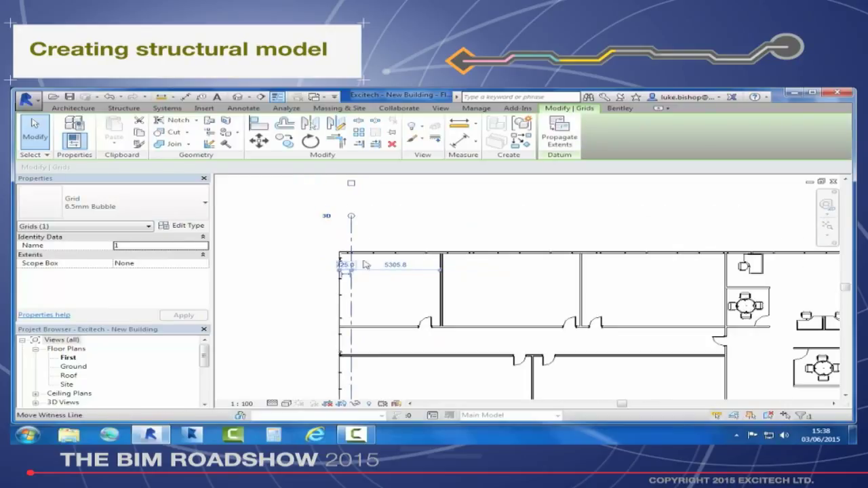
pyautogui.click(419, 231)
# Step: Copy grid line 1 horizontally with multiple copying enabled, placing the first copy 7300 mm along the building
pyautogui.scroll(-1, 418, 231)
pyautogui.moveTo(419, 231); pyautogui.dragTo(339, 204, button='middle')
pyautogui.scroll(-1, 339, 205)
pyautogui.click(301, 201)
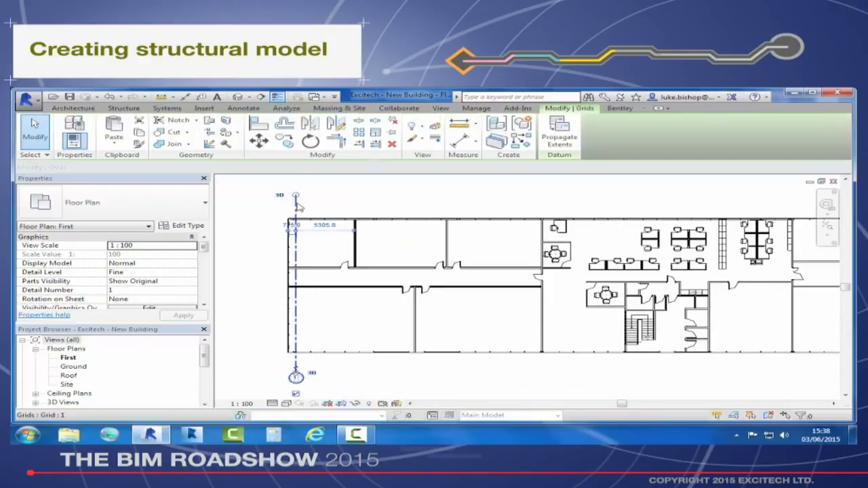
pyautogui.press('c')
pyautogui.press('o')
pyautogui.click(187, 167)
pyautogui.click(297, 196)
pyautogui.write('7300')
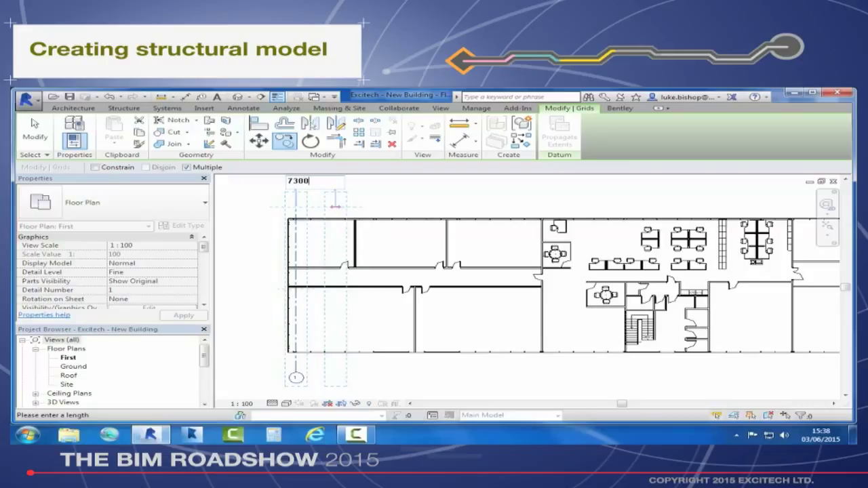
pyautogui.press('Return')
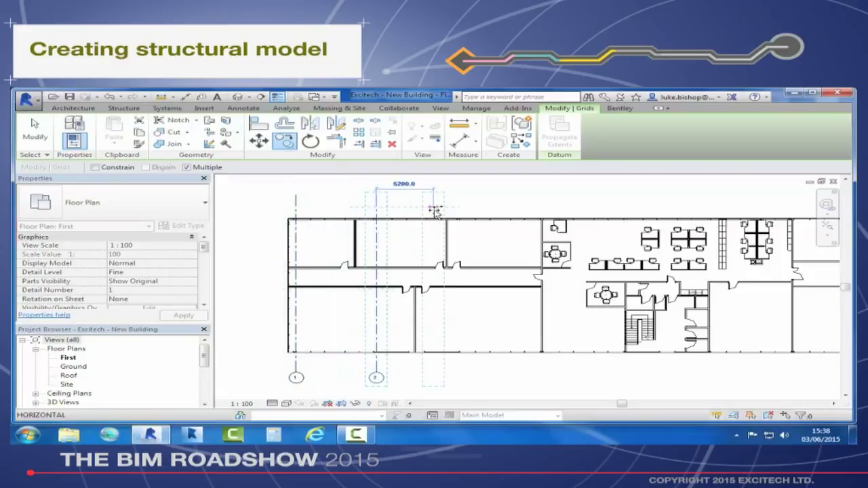
# Step: Place four more vertical grid copies along the building, each 7600 mm from the previous one
pyautogui.write('7600')
pyautogui.press('Return')
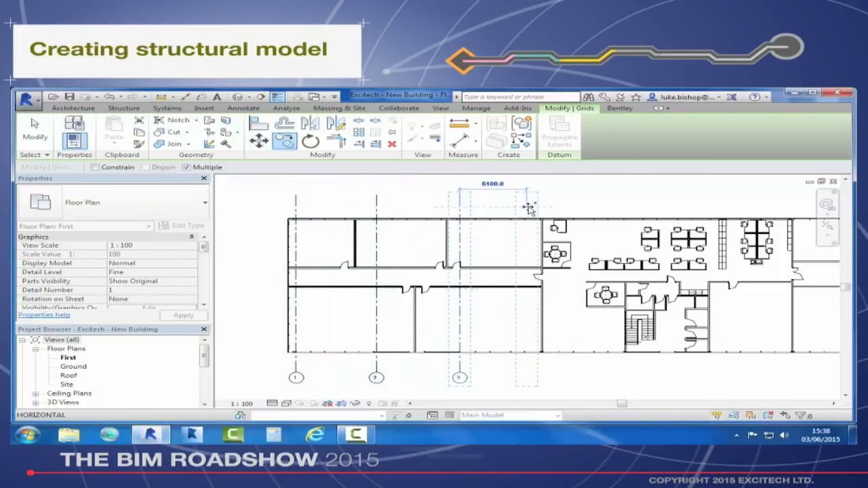
pyautogui.write('7600')
pyautogui.press('Return')
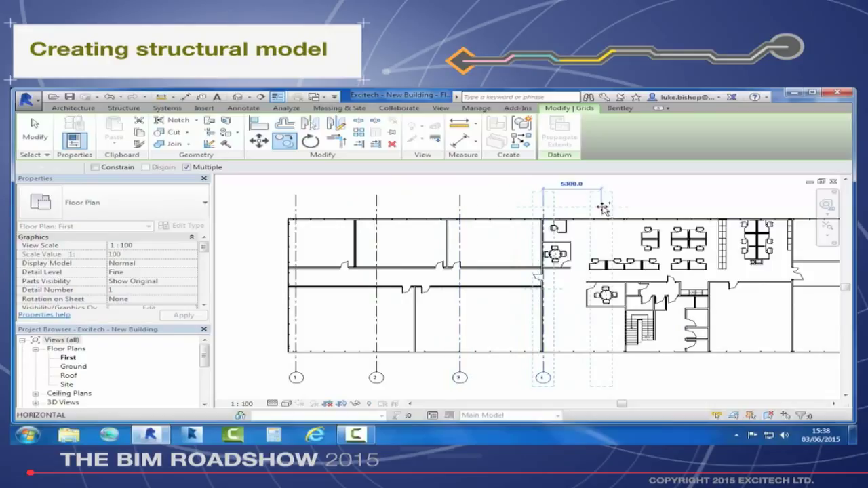
pyautogui.moveTo(613, 209); pyautogui.dragTo(495, 209, button='middle')
pyautogui.write('7600')
pyautogui.press('Return')
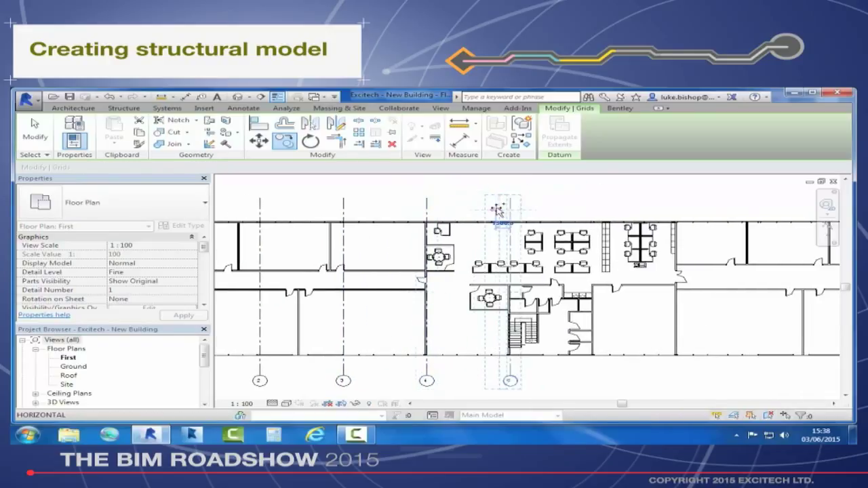
pyautogui.write('7600')
pyautogui.press('Return')
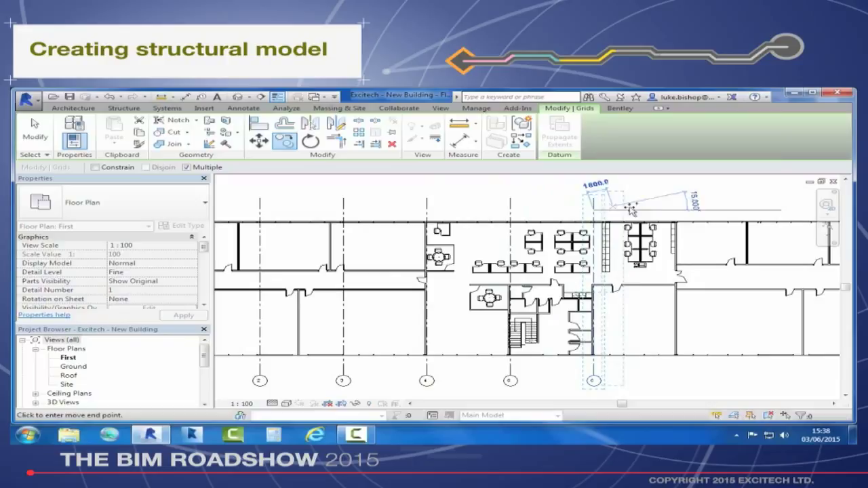
# Step: Continue the vertical grid toward the far end wall with three further copies at 7600 mm spacing
pyautogui.moveTo(660, 214); pyautogui.dragTo(535, 216, button='middle')
pyautogui.write('7600')
pyautogui.press('Return')
pyautogui.write('7600')
pyautogui.press('Return')
pyautogui.moveTo(655, 216); pyautogui.dragTo(601, 217, button='middle')
pyautogui.write('7')
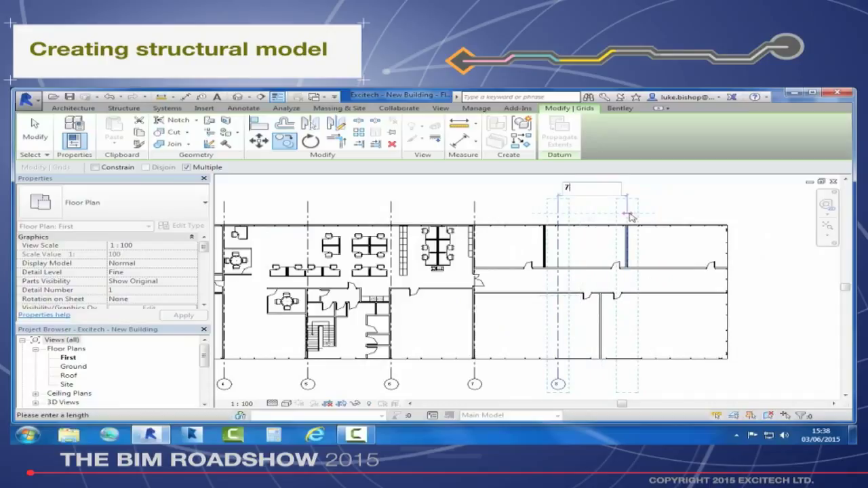
pyautogui.write('600')
pyautogui.press('Return')
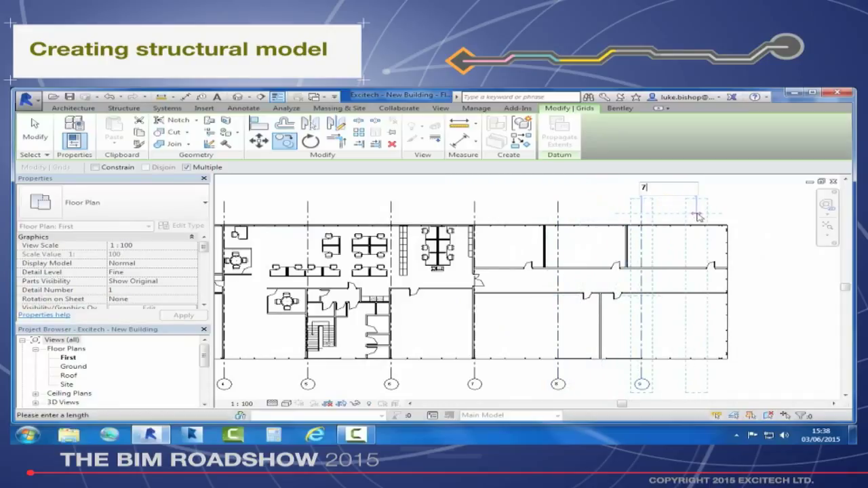
# Step: Place the last vertical grid copy at a 7300 mm offset near the far end wall and finish copying
pyautogui.write('7300')
pyautogui.press('Return')
pyautogui.press('Escape')
pyautogui.press('Escape')
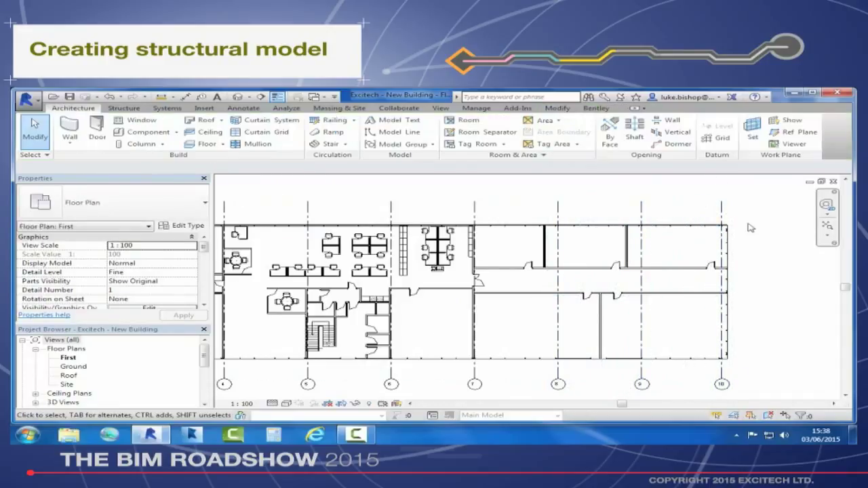
# Step: Draw a horizontal grid line just inside the building's upper long wall, extending past both end walls
pyautogui.scroll(5, 736, 228)
pyautogui.scroll(-6, 736, 228)
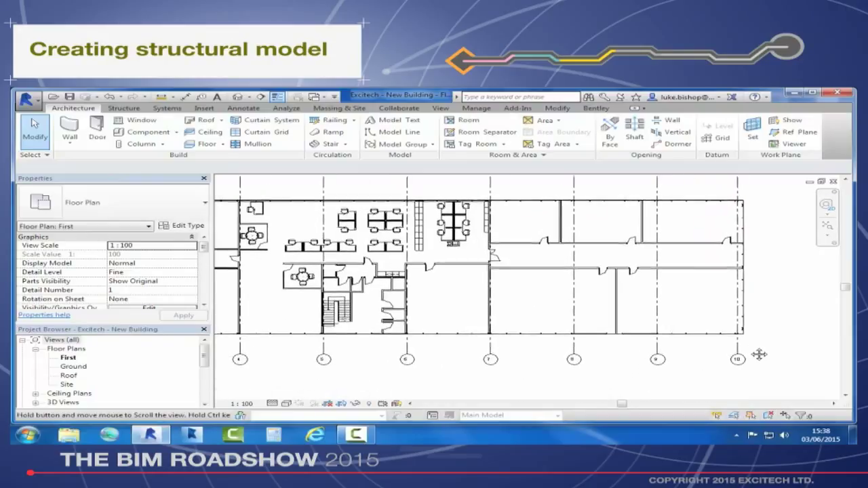
pyautogui.moveTo(751, 350); pyautogui.dragTo(627, 371, button='middle')
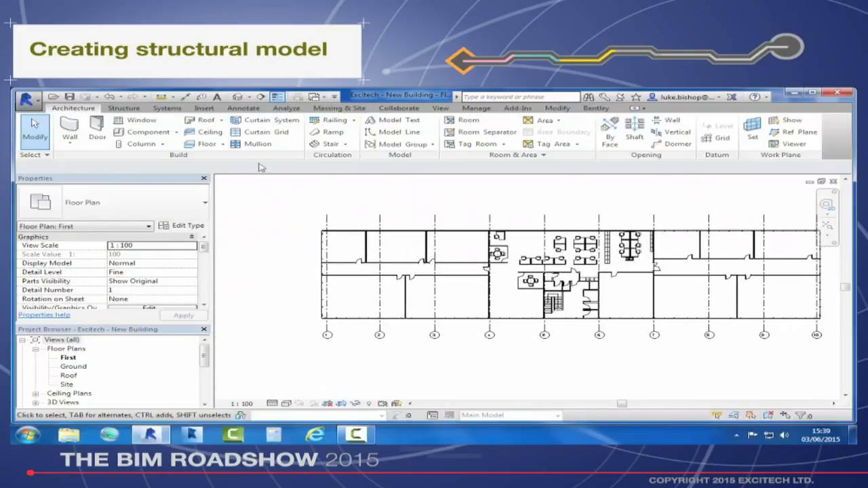
pyautogui.click(718, 141)
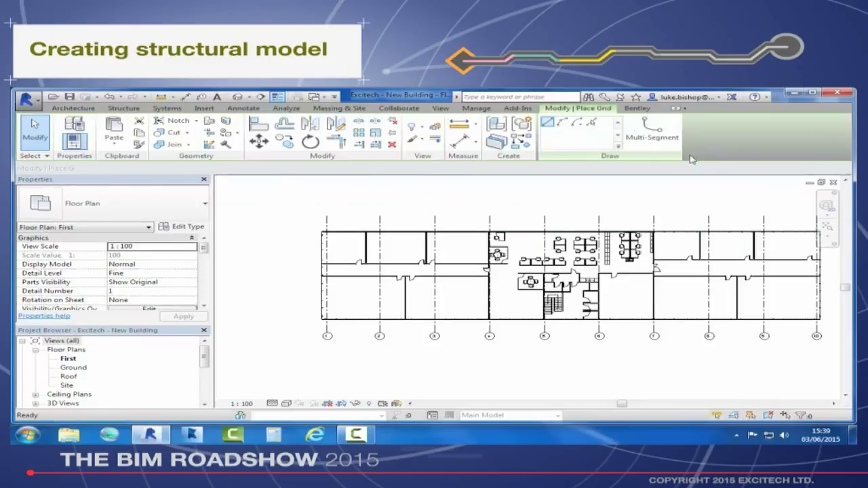
pyautogui.click(306, 238)
pyautogui.moveTo(430, 250); pyautogui.dragTo(221, 243, button='middle')
pyautogui.click(641, 233)
pyautogui.press('Escape')
pyautogui.press('Escape')
# Step: Rename the horizontal grid line as A
pyautogui.click(634, 237)
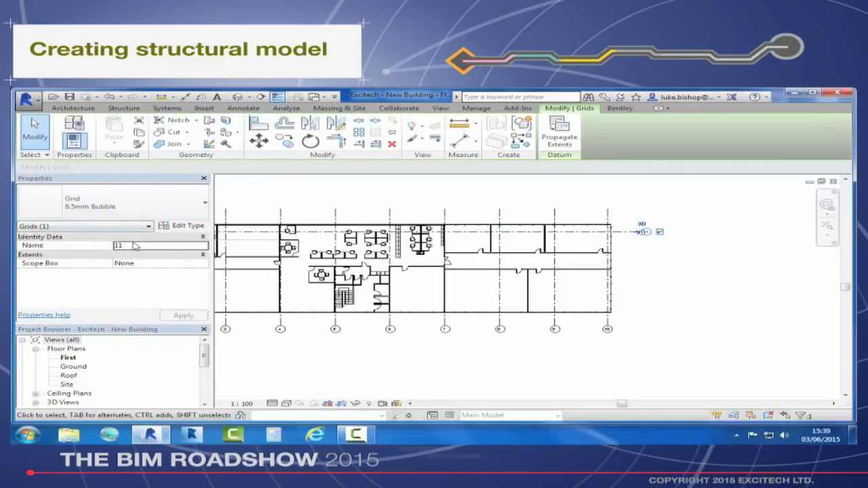
pyautogui.click(719, 185)
pyautogui.scroll(4, 630, 222)
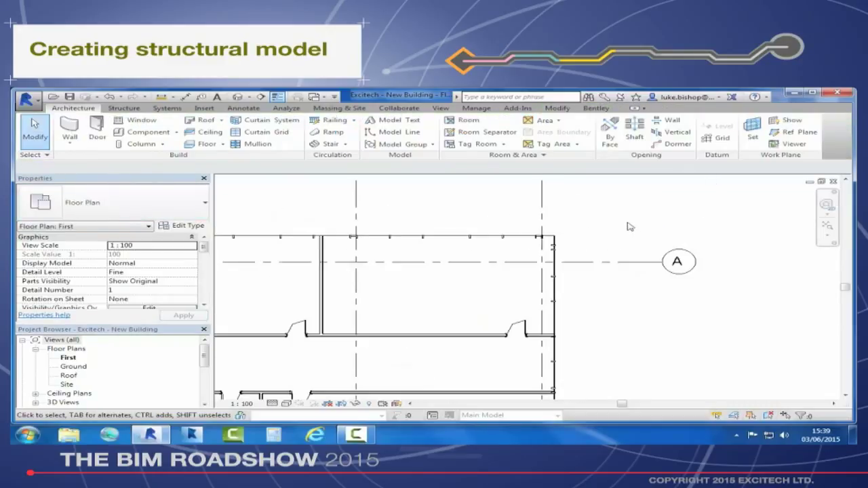
# Step: Set the distance between grid line A and the building's upper long wall to 725 mm
pyautogui.click(604, 262)
pyautogui.scroll(-4, 582, 242)
pyautogui.scroll(6, 644, 239)
pyautogui.click(597, 248)
pyautogui.write('725')
pyautogui.press('Return')
pyautogui.click(546, 275)
# Step: Copy grid line A with multiple copying enabled, placing the first copy 7500 mm below it
pyautogui.scroll(-5, 547, 275)
pyautogui.moveTo(643, 292); pyautogui.dragTo(245, 252, button='middle')
pyautogui.scroll(-3, 245, 251)
pyautogui.click(558, 237)
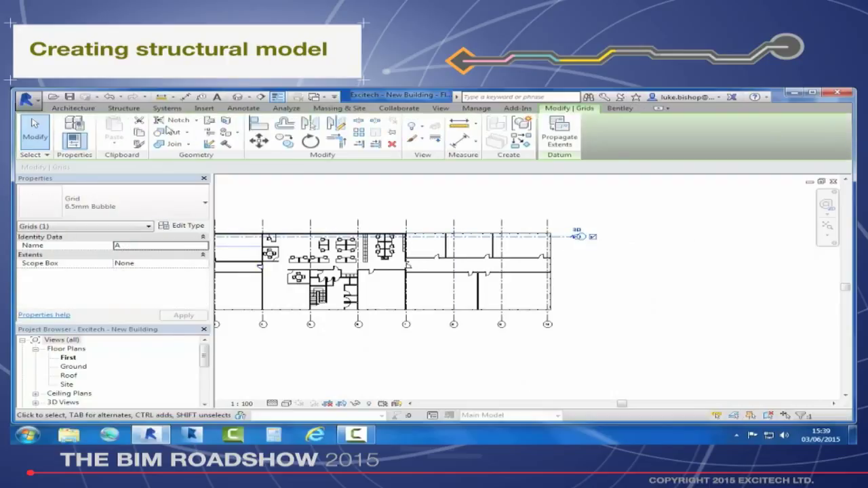
pyautogui.click(285, 142)
pyautogui.scroll(3, 572, 248)
pyautogui.click(561, 226)
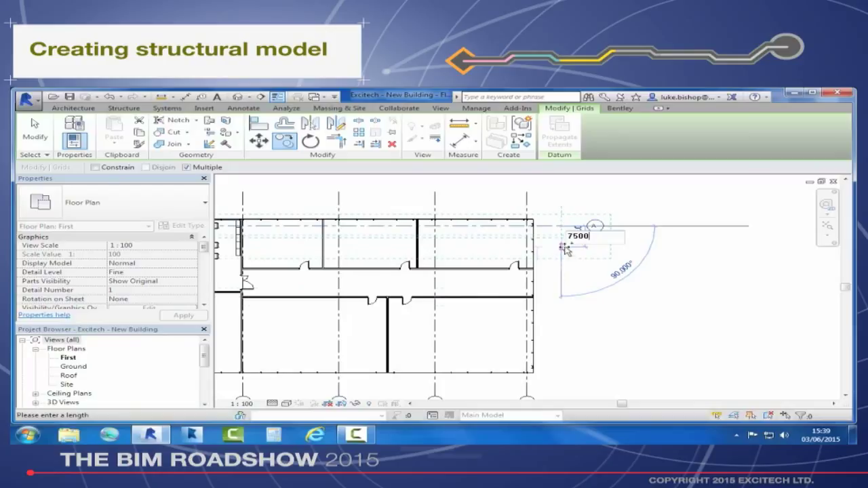
pyautogui.press('Return')
# Step: Place another horizontal grid copy 7500 mm further down, near the lower long wall, and finish copying
pyautogui.write('750')
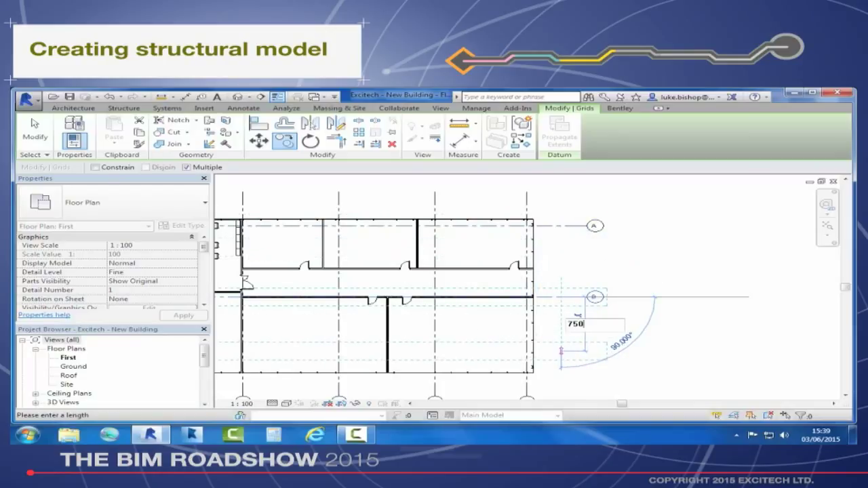
pyautogui.write('0')
pyautogui.press('Return')
pyautogui.press('Escape')
pyautogui.press('Escape')
pyautogui.scroll(-4, 566, 356)
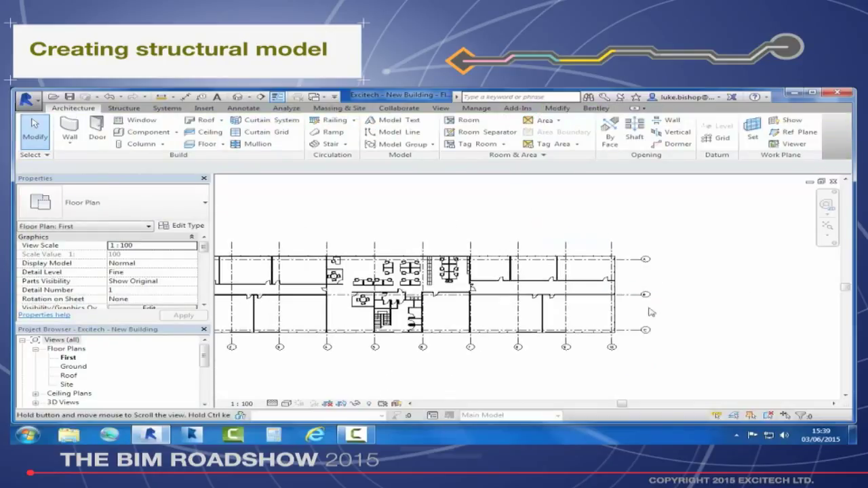
pyautogui.moveTo(626, 261); pyautogui.dragTo(675, 259, button='middle')
pyautogui.moveTo(462, 209); pyautogui.dragTo(528, 209, button='middle')
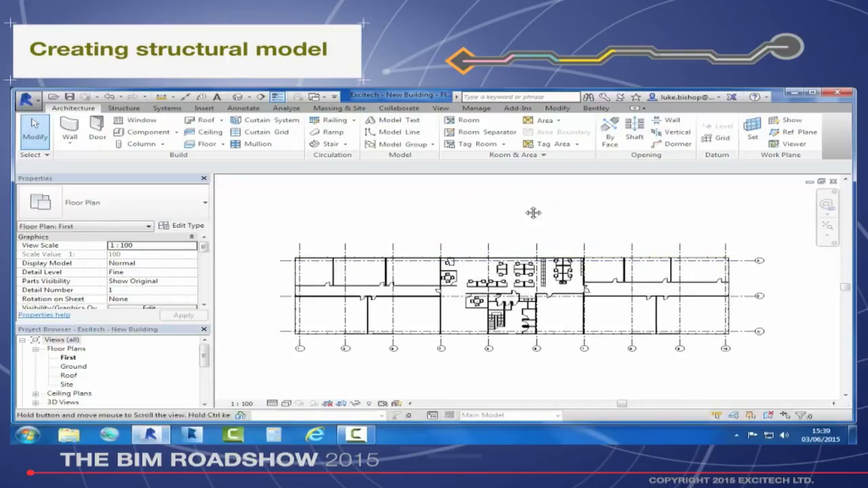
pyautogui.scroll(-1, 526, 207)
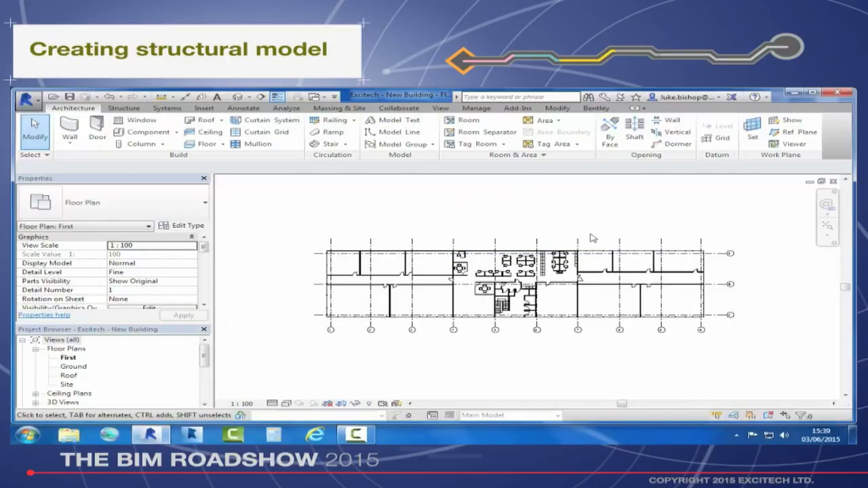
# Step: Place vertical UC-Universal Column 305x305x97UC structural columns, with height set to Roof, at all intersections of the grid lines
pyautogui.click(135, 111)
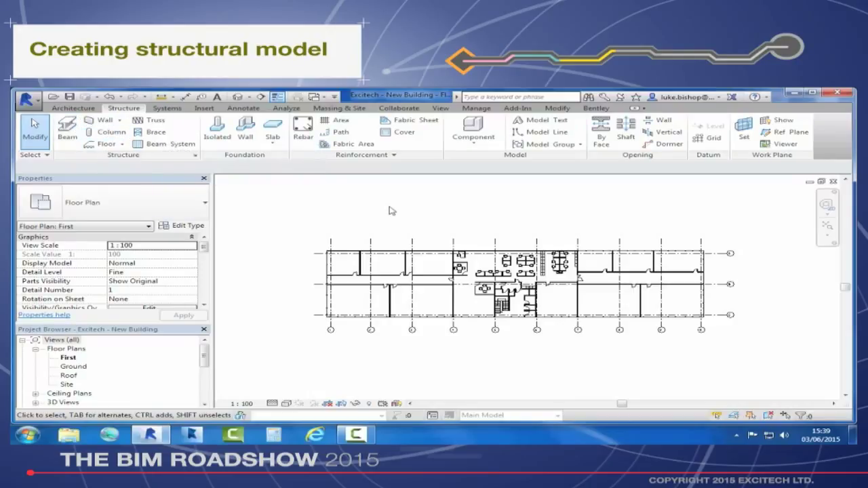
pyautogui.click(114, 132)
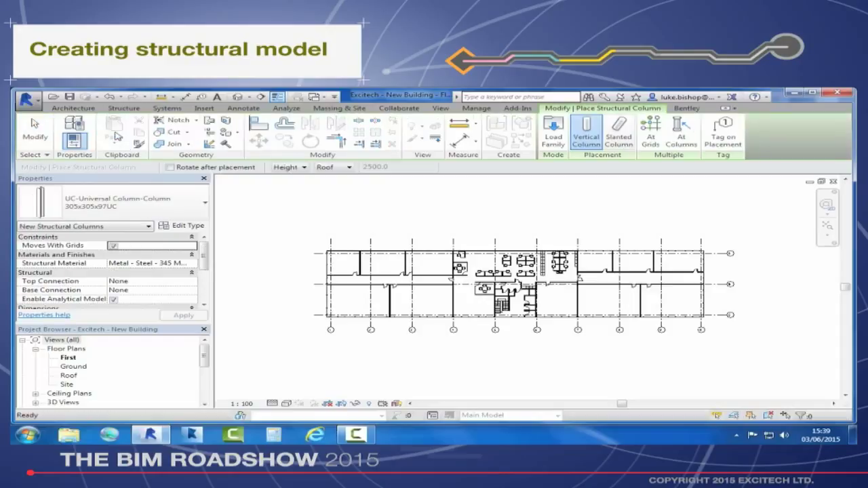
pyautogui.click(71, 205)
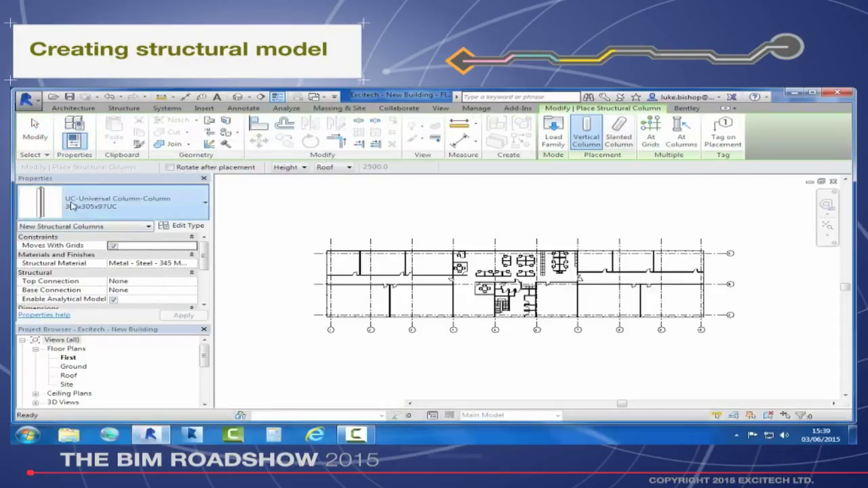
pyautogui.click(113, 208)
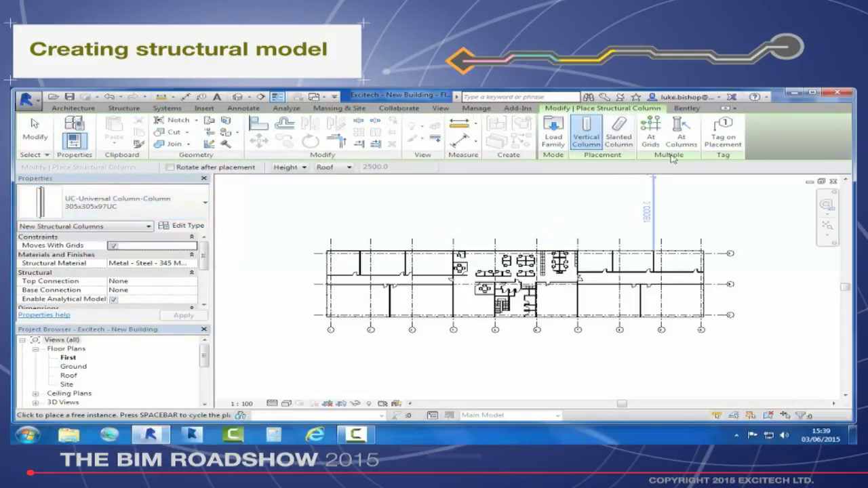
pyautogui.click(652, 132)
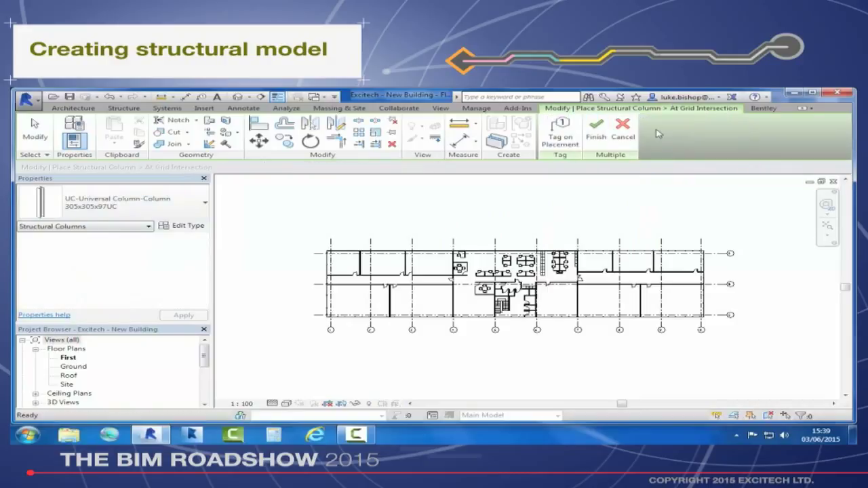
pyautogui.moveTo(773, 222); pyautogui.dragTo(701, 257)
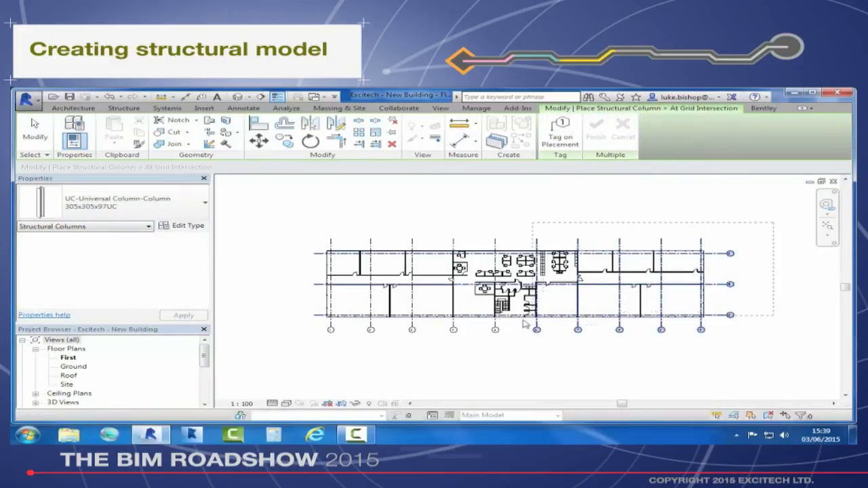
pyautogui.moveTo(293, 357); pyautogui.dragTo(295, 357)
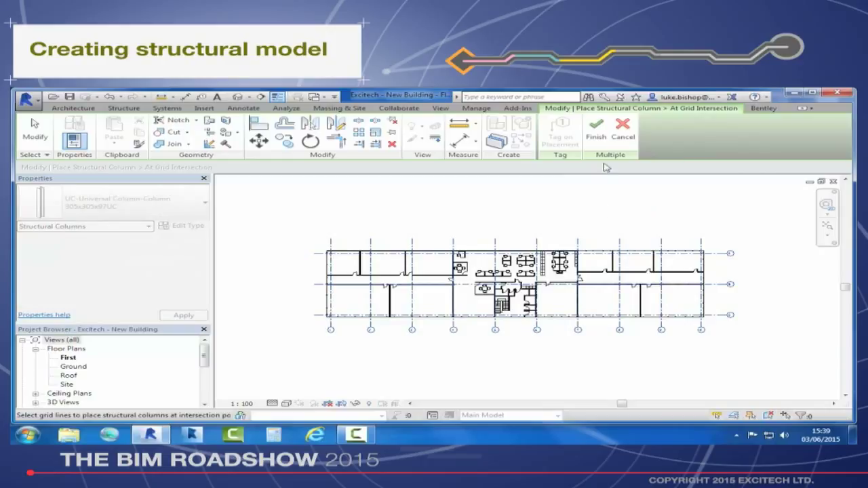
pyautogui.click(596, 132)
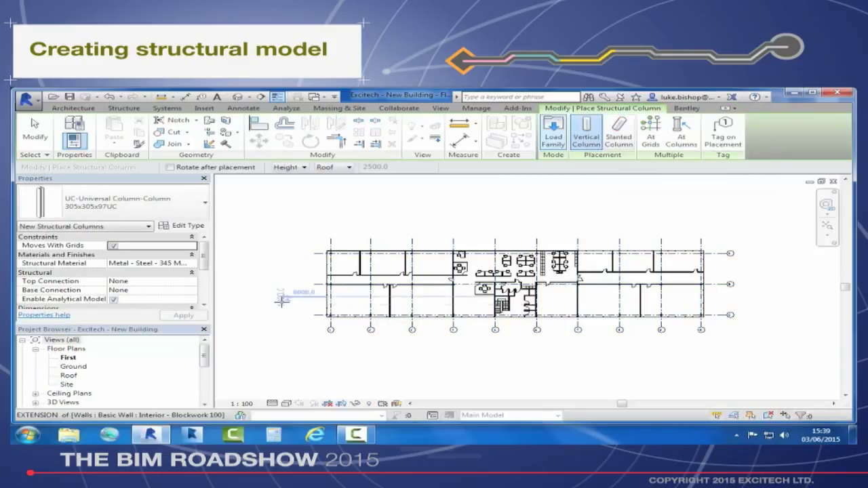
pyautogui.scroll(3, 282, 301)
pyautogui.press('Escape')
pyautogui.press('Escape')
pyautogui.scroll(5, 403, 266)
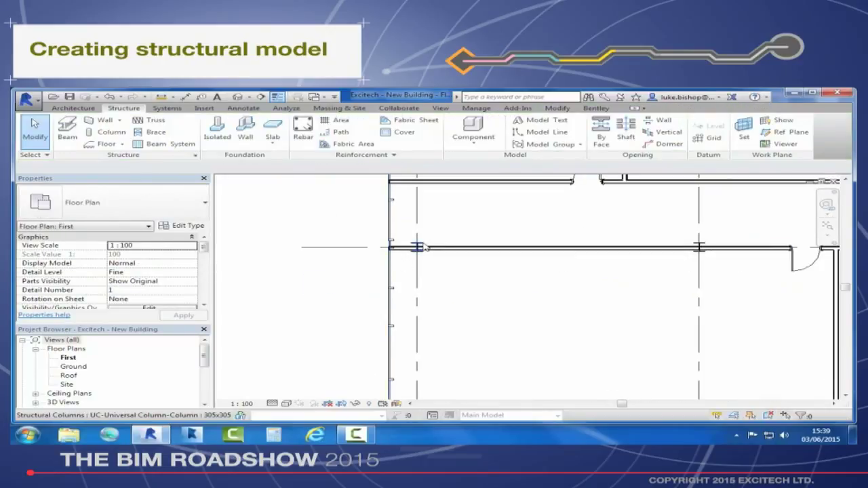
pyautogui.scroll(-4, 420, 247)
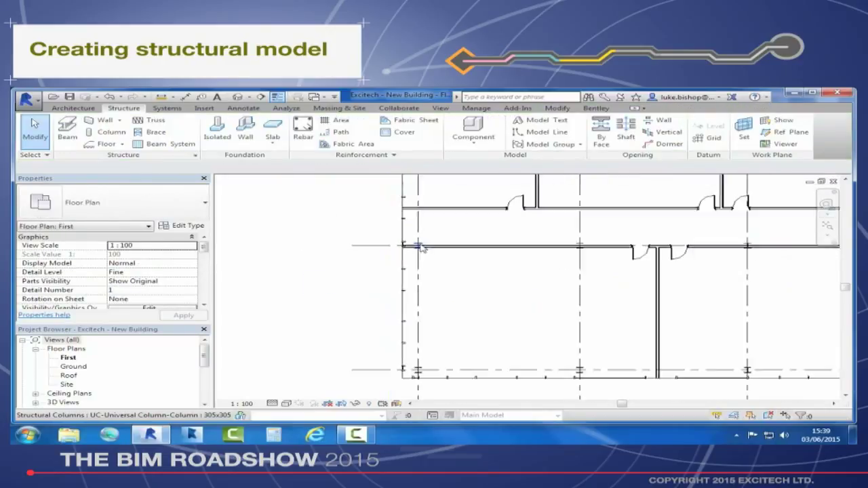
# Step: Open the 3D view and pull the section box's end face further into the building to expose the structural columns
pyautogui.click(238, 99)
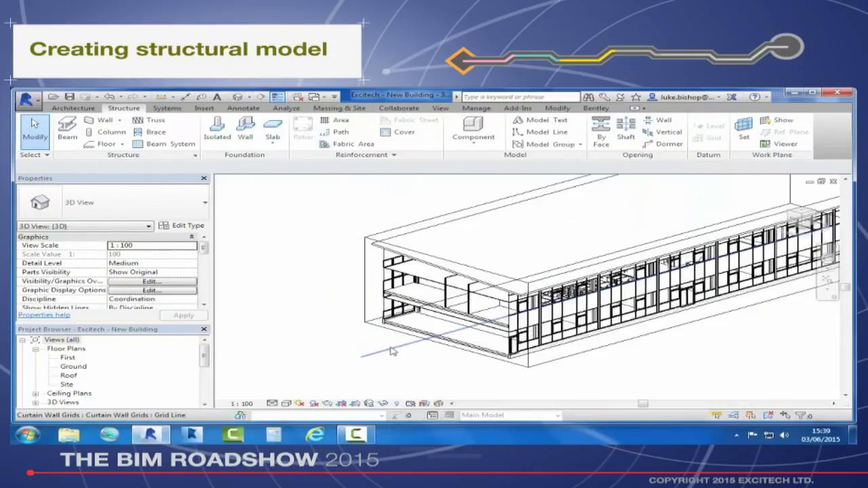
pyautogui.scroll(2, 392, 350)
pyautogui.click(574, 374)
pyautogui.scroll(-1, 479, 309)
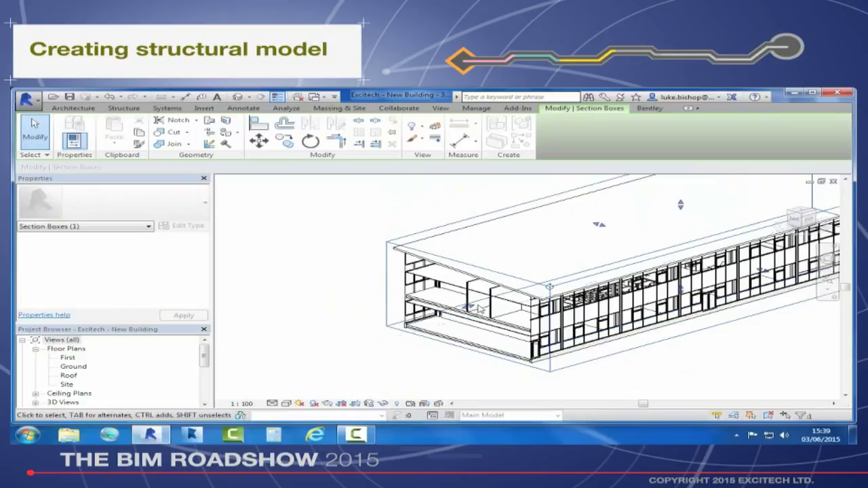
pyautogui.moveTo(527, 289); pyautogui.dragTo(541, 286)
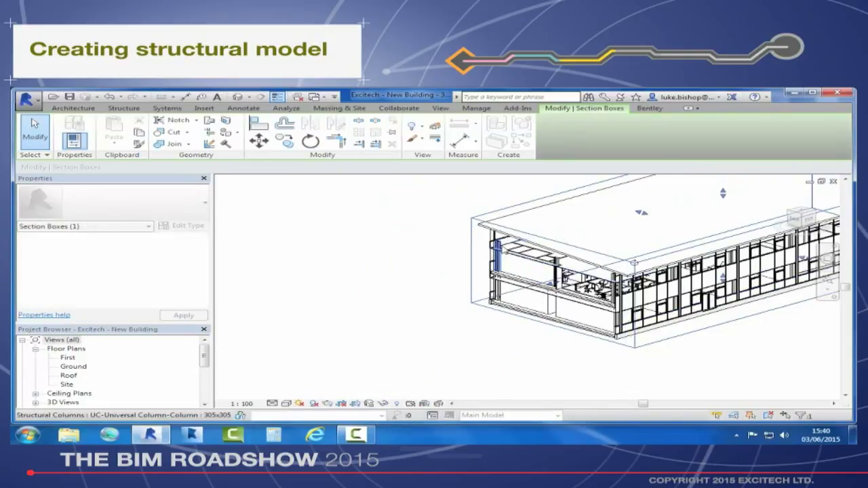
# Step: Inspect the corner structural column at the cut end of the building and its span from the First level to the Roof
pyautogui.scroll(5, 487, 250)
pyautogui.click(497, 231)
pyautogui.scroll(-4, 535, 291)
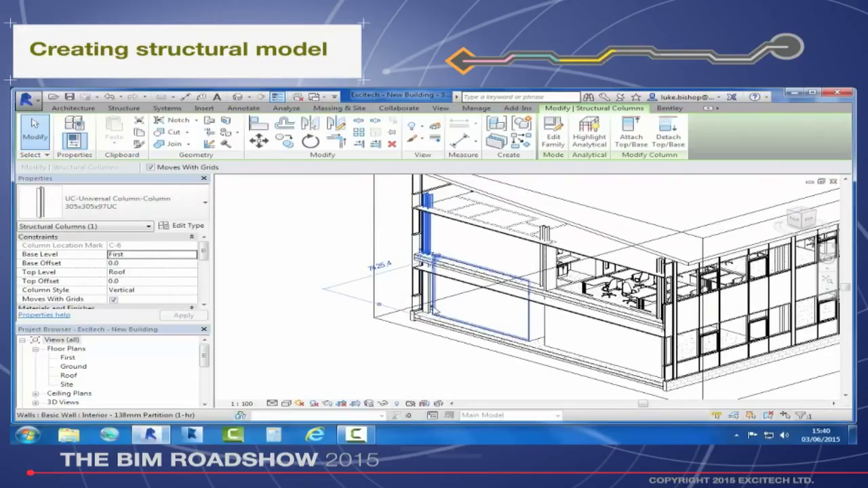
pyautogui.scroll(2, 427, 303)
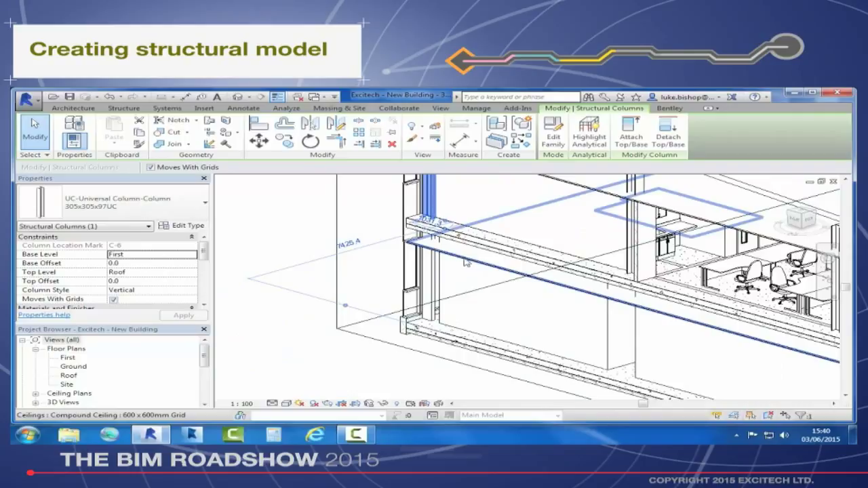
pyautogui.scroll(-2, 303, 272)
pyautogui.press('Escape')
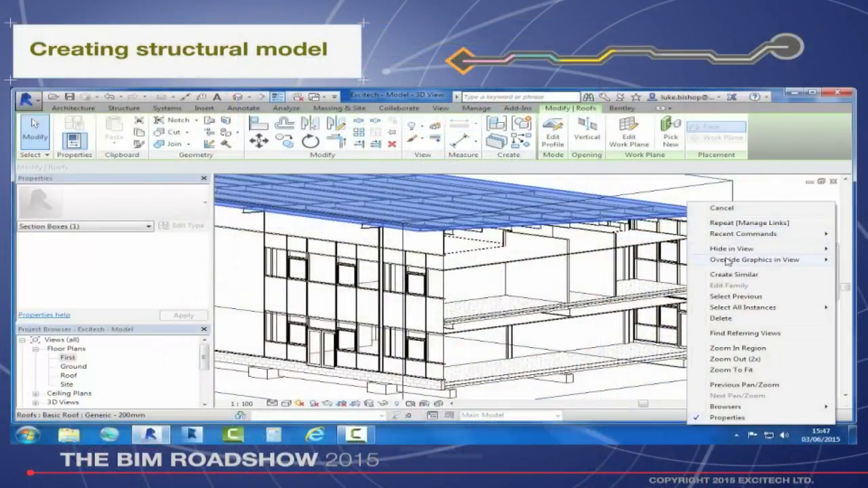
# Step: Hide the selected roof element in the 3D view to expose the roof framing beneath it
pyautogui.moveTo(832, 253)
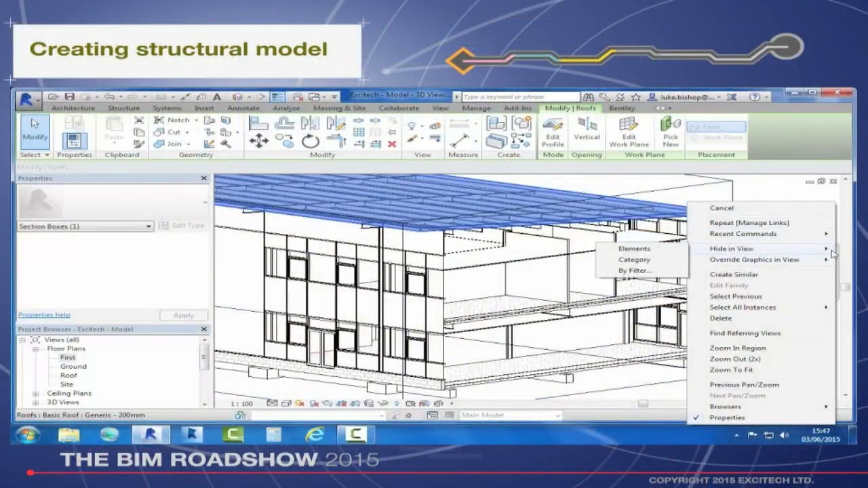
pyautogui.click(643, 250)
pyautogui.click(802, 216)
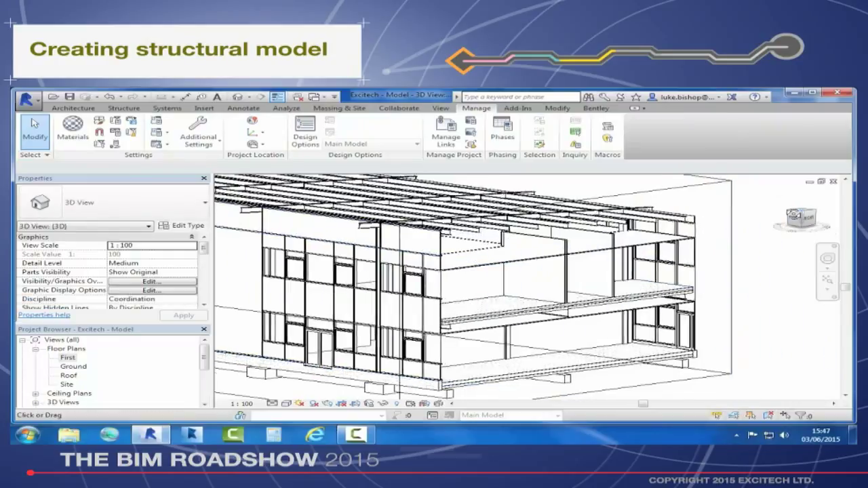
pyautogui.moveTo(688, 328); pyautogui.dragTo(573, 233)
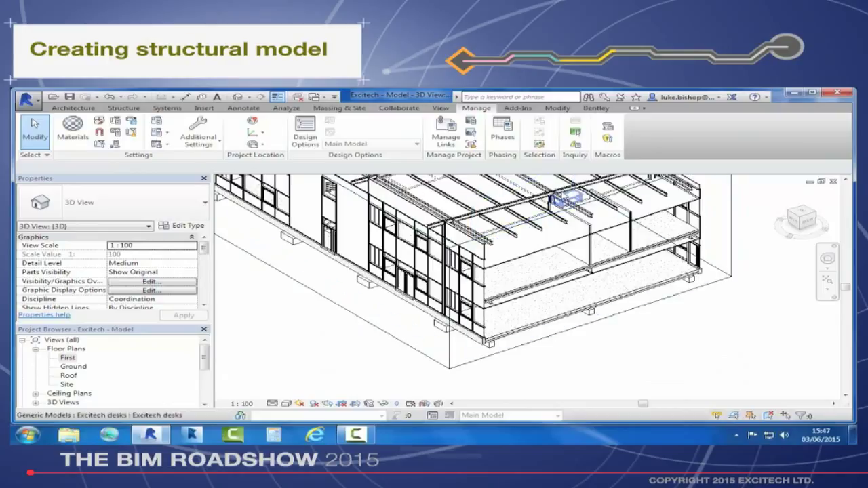
pyautogui.click(533, 230)
pyautogui.press('Escape')
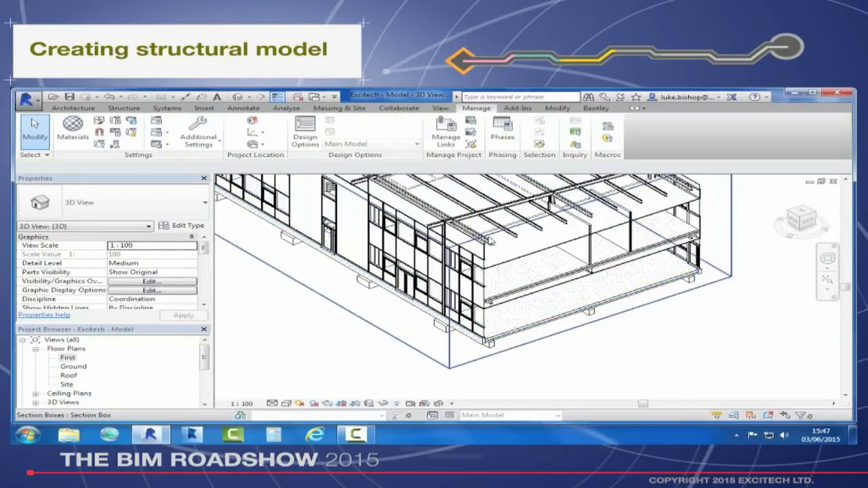
# Step: In the 3D view's visibility overrides, turn off Doors, Ceilings, Curtain Panels, Curtain Systems and Curtain Wall Mullions
pyautogui.press('g')
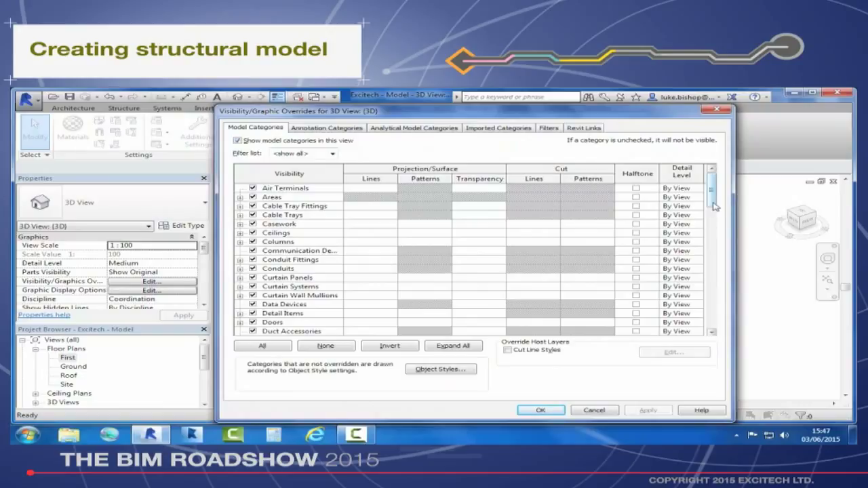
pyautogui.scroll(-1, 715, 206)
pyautogui.click(252, 303)
pyautogui.scroll(-1, 275, 309)
pyautogui.scroll(2, 268, 271)
pyautogui.scroll(1, 259, 233)
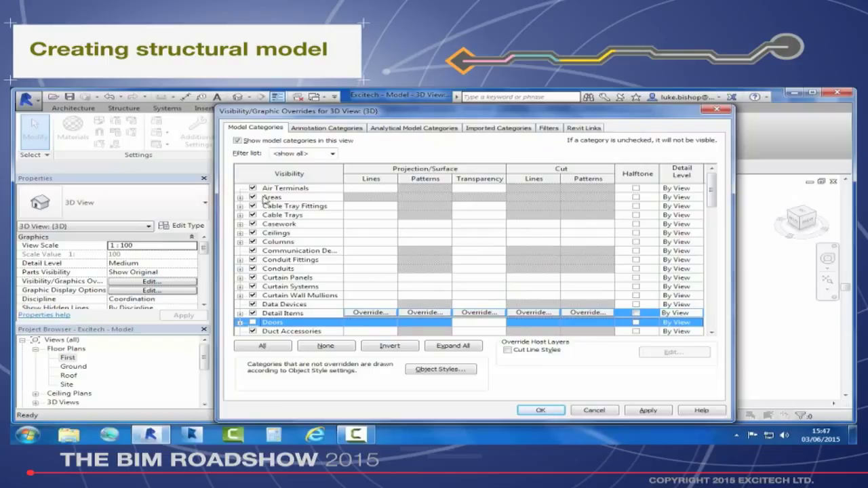
pyautogui.click(253, 232)
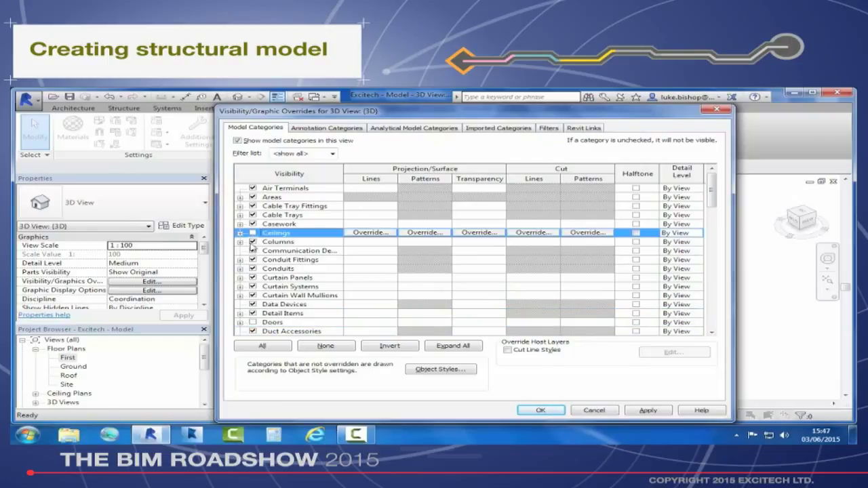
pyautogui.click(252, 277)
pyautogui.click(252, 286)
pyautogui.click(253, 295)
# Step: Turn off the Electrical Equipment, Electrical Fixtures, Floors, Furniture, Furniture Systems and Generic Models categories in the visibility overrides
pyautogui.scroll(-1, 255, 302)
pyautogui.scroll(-4, 254, 299)
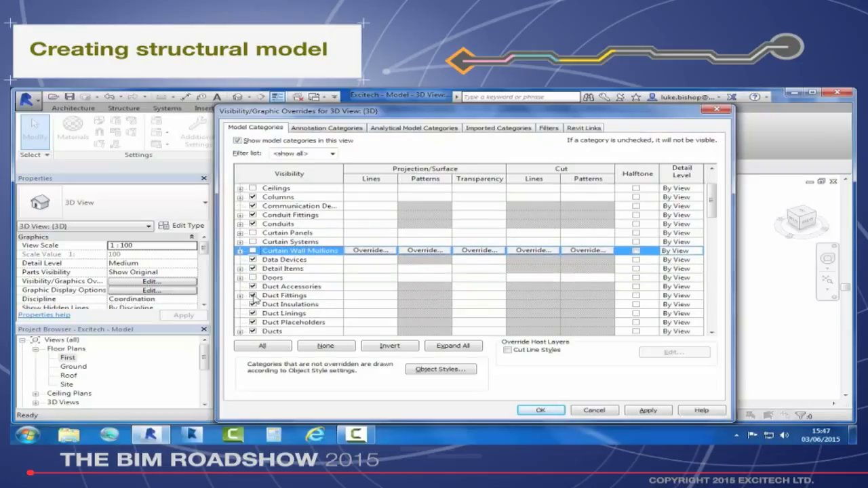
pyautogui.scroll(-2, 255, 300)
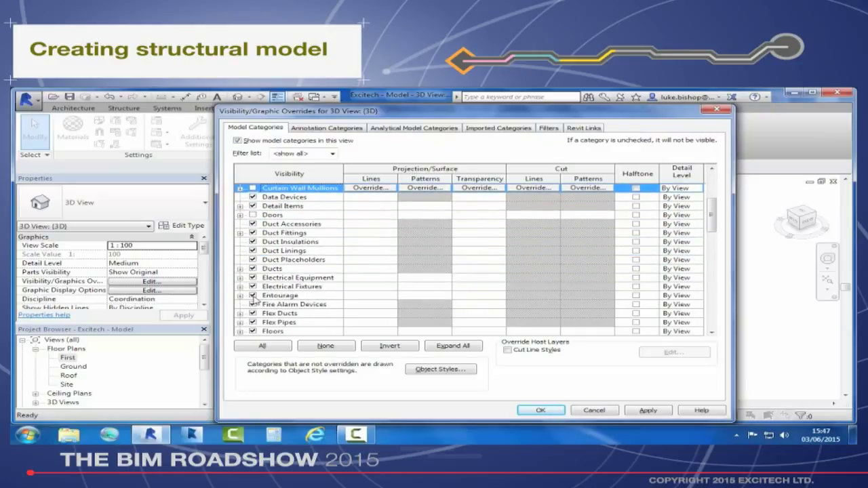
pyautogui.click(252, 278)
pyautogui.click(252, 287)
pyautogui.click(252, 295)
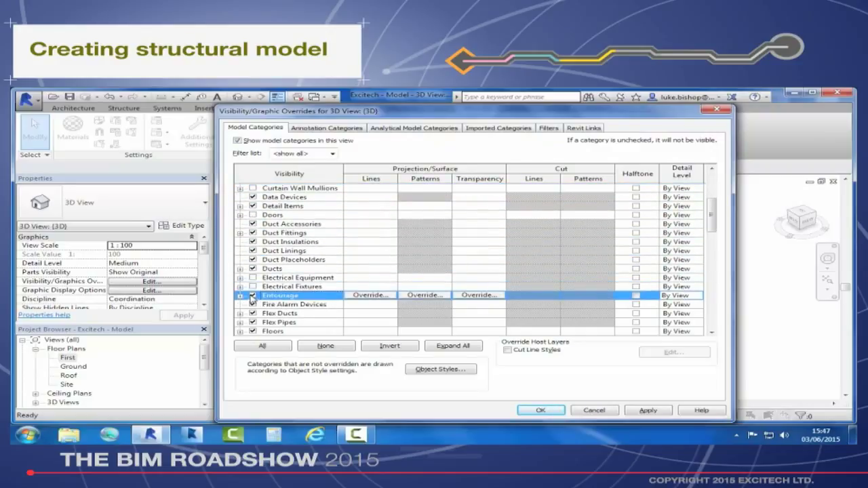
pyautogui.scroll(-3, 251, 298)
pyautogui.click(252, 303)
pyautogui.click(252, 313)
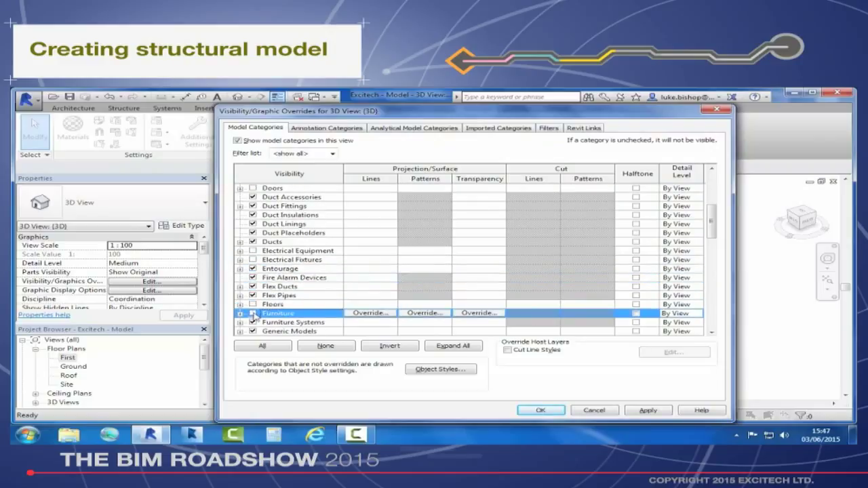
pyautogui.scroll(-2, 254, 309)
pyautogui.click(252, 305)
pyautogui.scroll(-1, 254, 310)
pyautogui.click(252, 305)
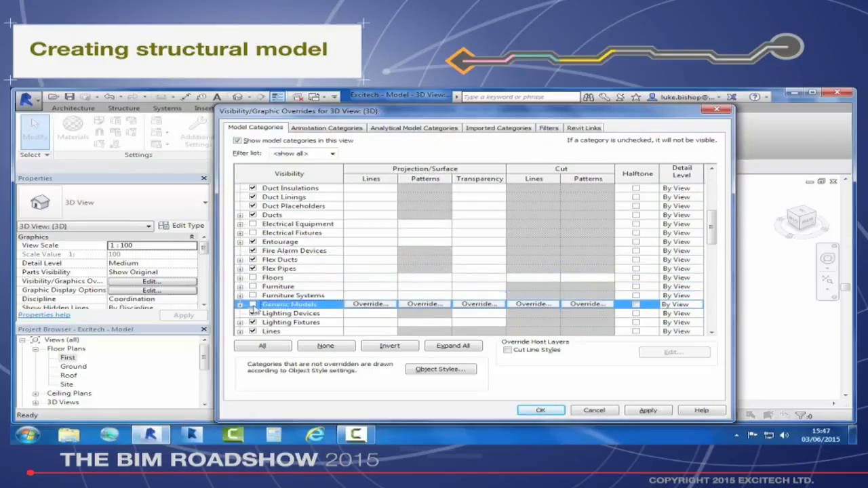
# Step: Turn off the Railings and Stairs model categories in the visibility overrides
pyautogui.scroll(-5, 254, 312)
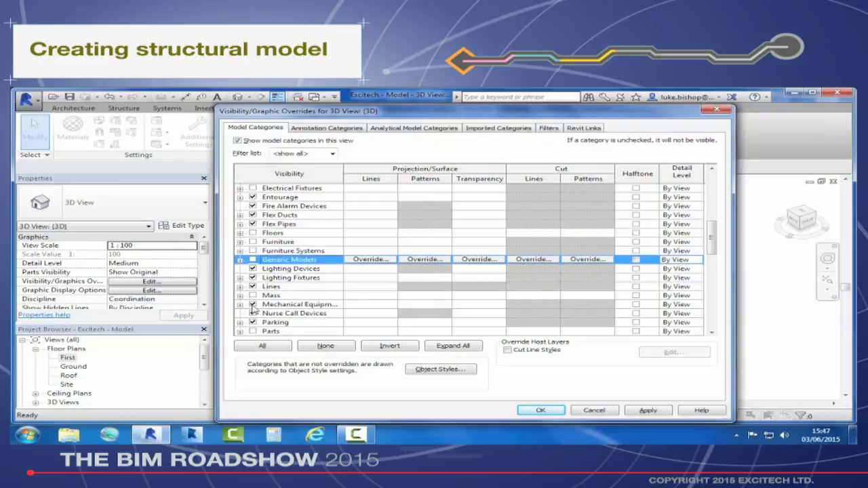
pyautogui.scroll(-8, 253, 307)
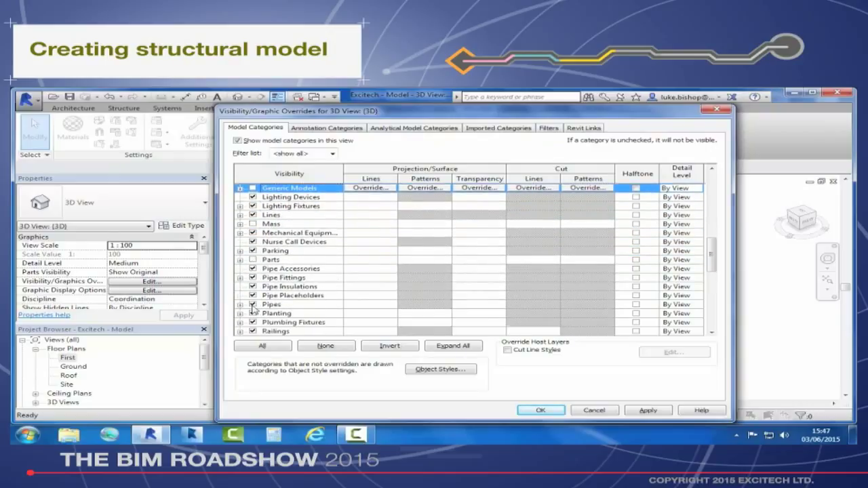
pyautogui.scroll(-6, 252, 306)
pyautogui.click(253, 277)
pyautogui.scroll(-3, 253, 285)
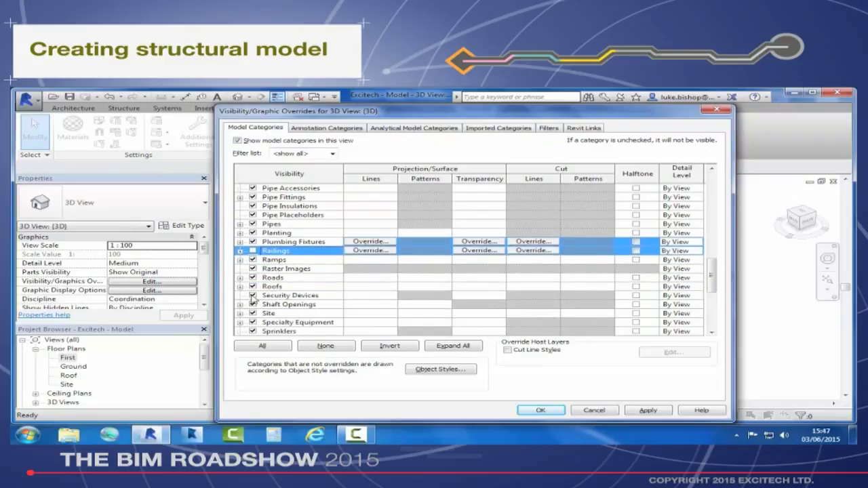
pyautogui.scroll(-1, 253, 309)
pyautogui.scroll(-3, 252, 316)
pyautogui.click(253, 305)
pyautogui.scroll(-2, 253, 306)
pyautogui.scroll(-1, 252, 308)
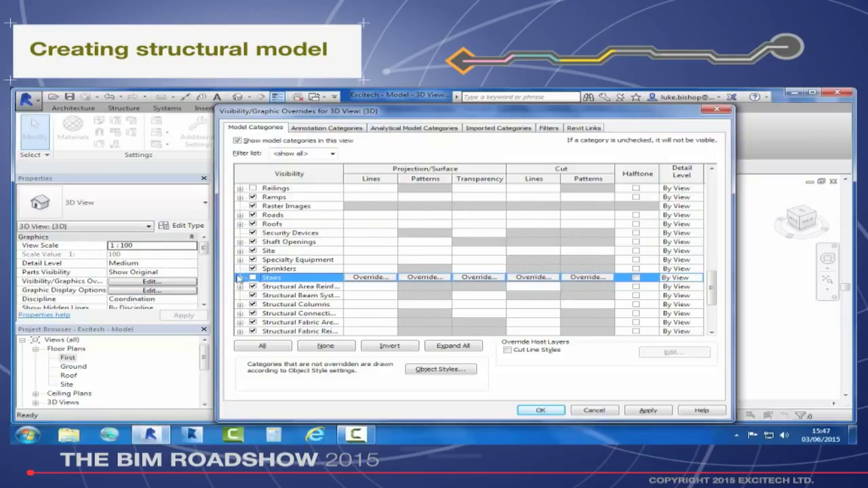
# Step: Turn off the Walls and Windows categories and apply the visibility overrides so only the structural frame and foundations remain in 3D
pyautogui.scroll(-8, 243, 267)
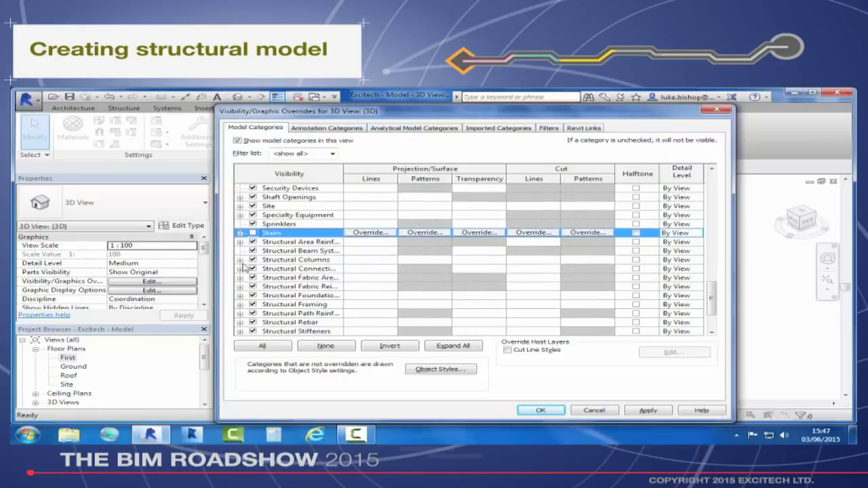
pyautogui.scroll(-3, 243, 268)
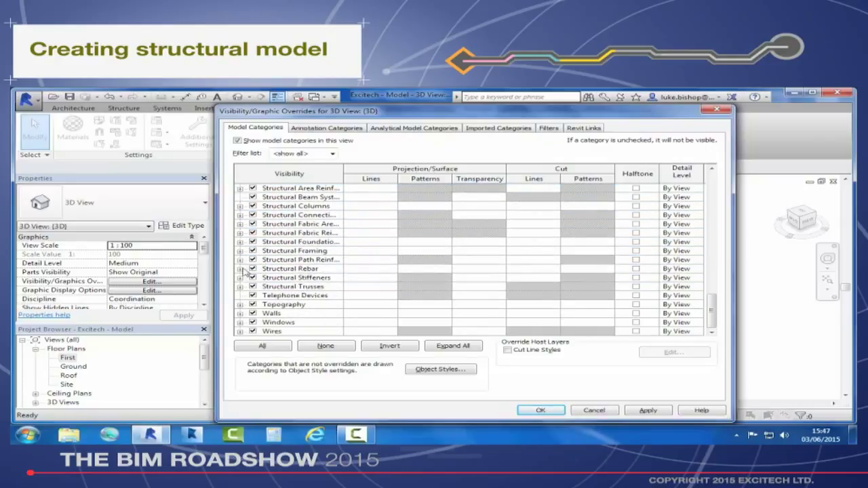
pyautogui.click(253, 323)
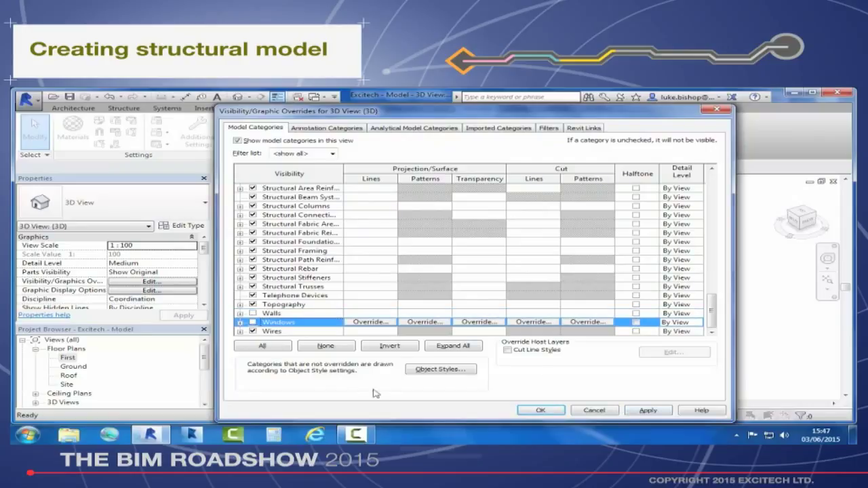
pyautogui.click(648, 411)
pyautogui.click(542, 410)
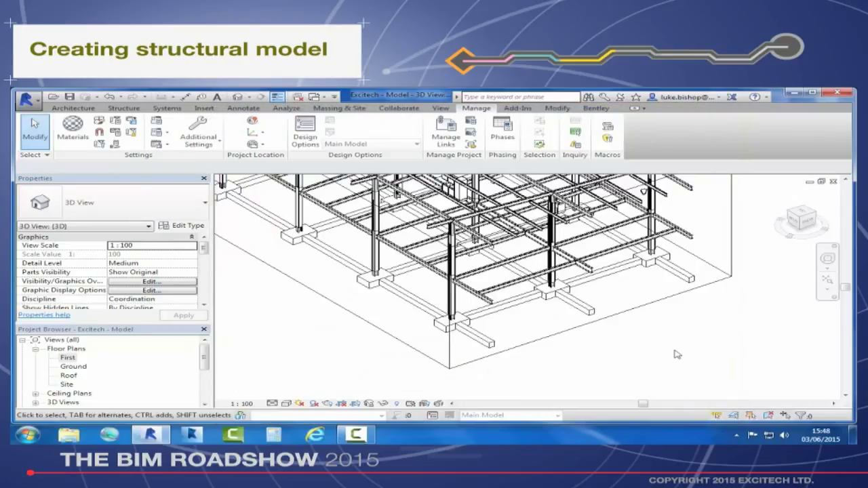
pyautogui.moveTo(804, 218); pyautogui.dragTo(802, 213)
pyautogui.moveTo(711, 208); pyautogui.dragTo(723, 295, button='middle')
pyautogui.moveTo(803, 216); pyautogui.dragTo(780, 220)
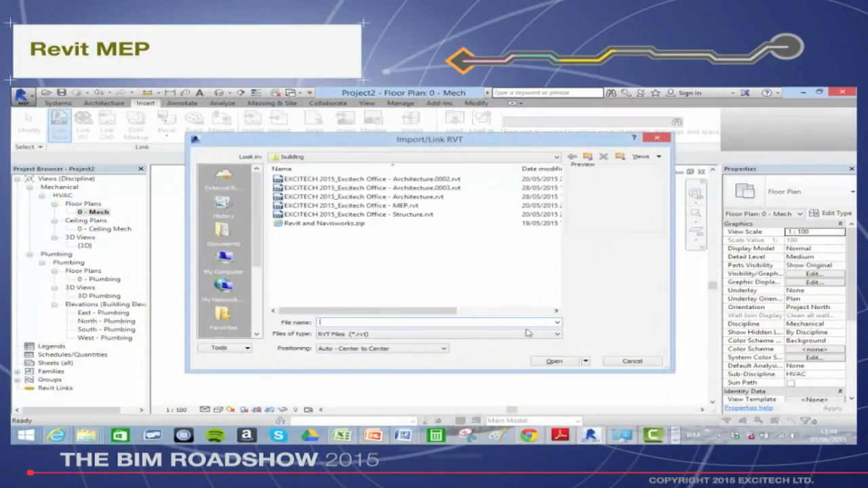
# Step: Link EXCITECH 2015_Excitech Office - Architecture.rvt into the 0 - Mech floor plan with Auto - Origin to Origin positioning, dismissing the nested links notice
pyautogui.click(429, 197)
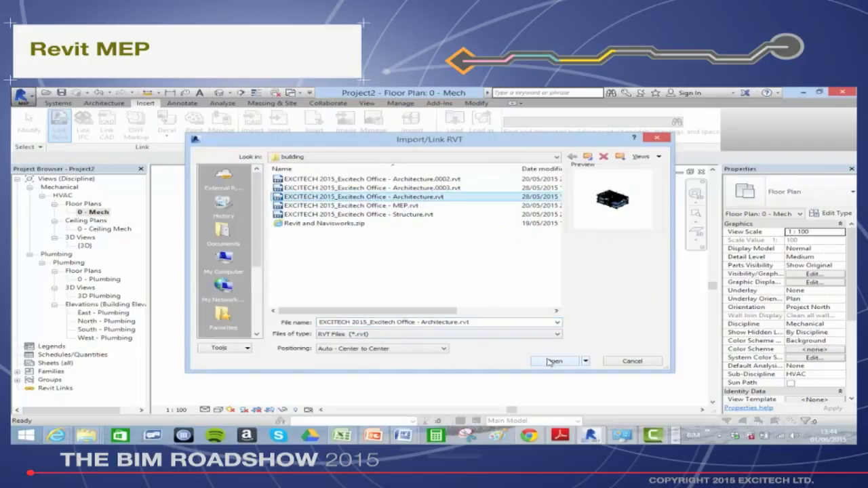
pyautogui.click(428, 349)
pyautogui.click(408, 364)
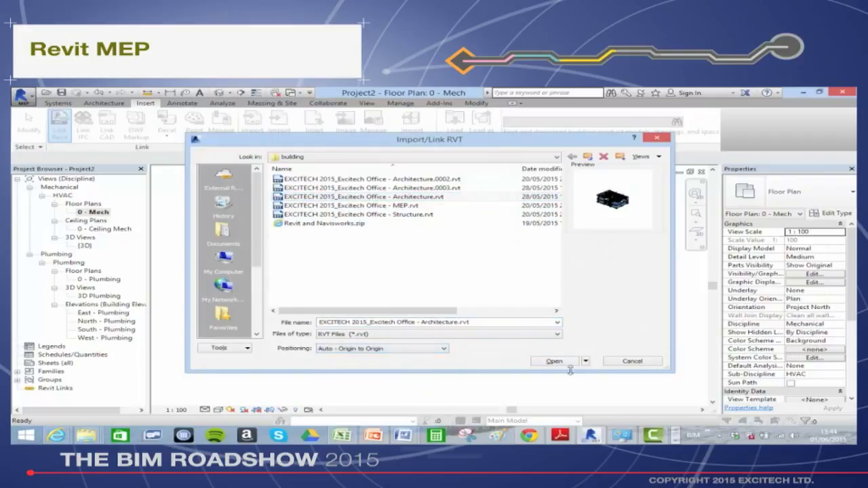
pyautogui.click(555, 361)
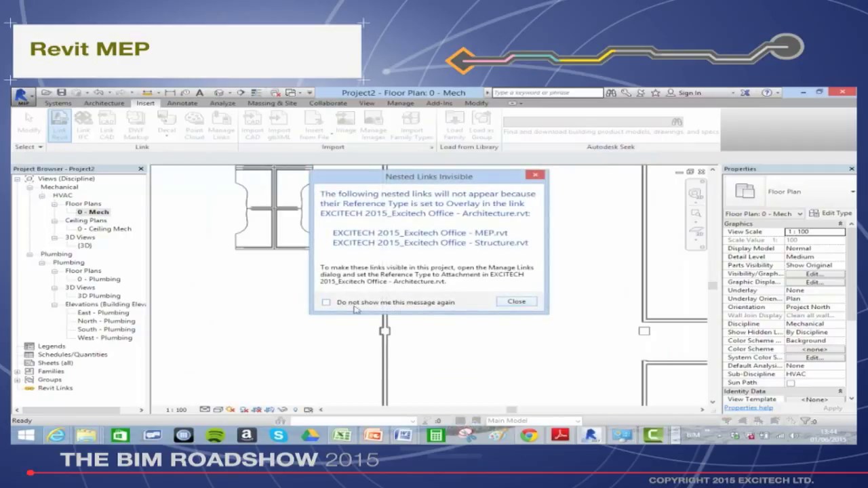
pyautogui.click(517, 301)
pyautogui.scroll(-10, 524, 314)
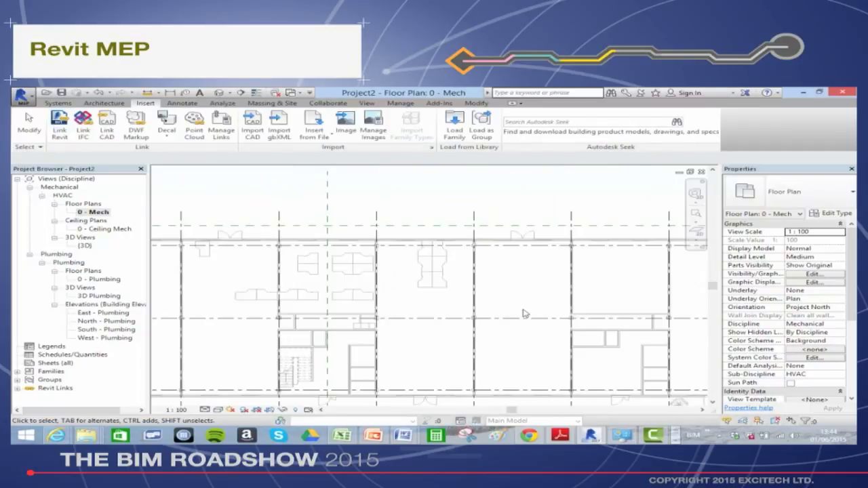
pyautogui.scroll(4, 524, 314)
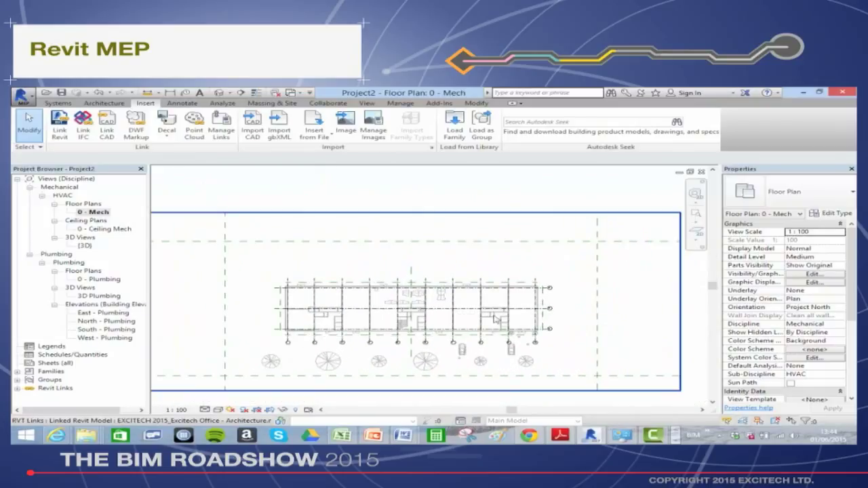
# Step: Start acquiring shared coordinates from the linked architectural model
pyautogui.click(329, 103)
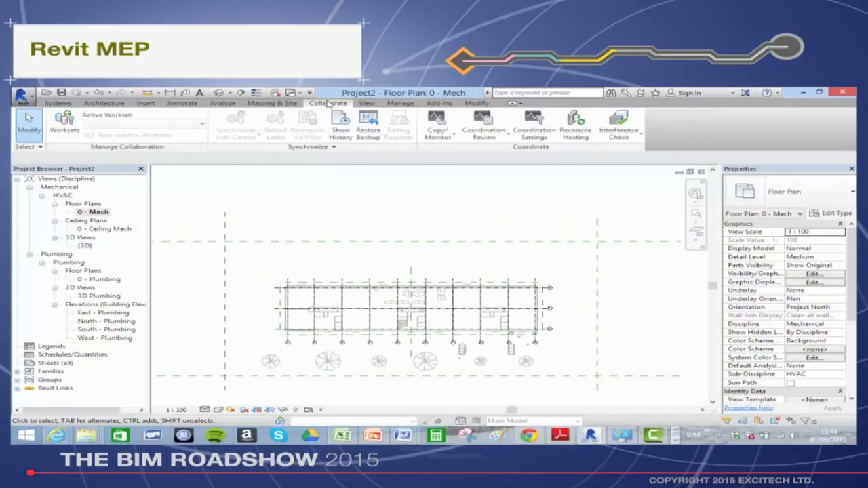
pyautogui.click(400, 103)
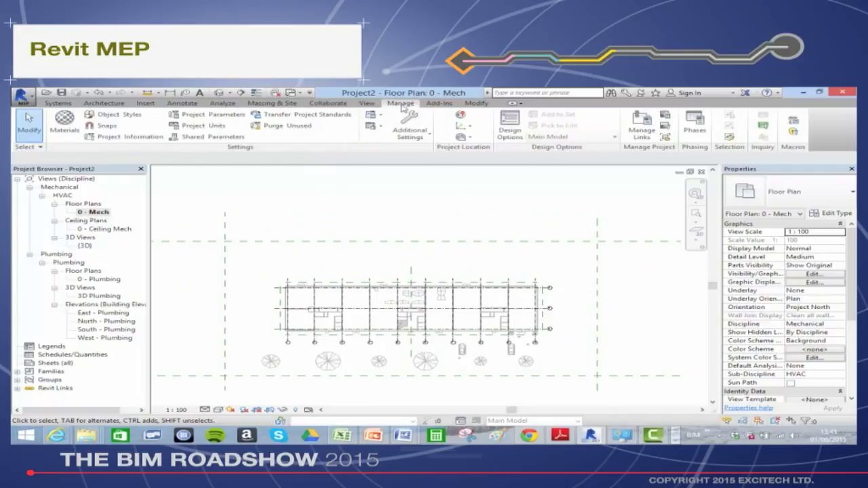
pyautogui.click(473, 127)
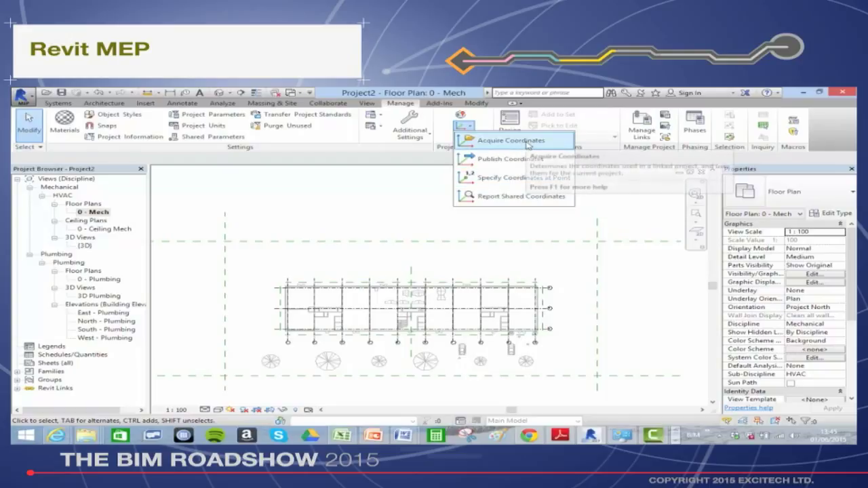
pyautogui.click(526, 143)
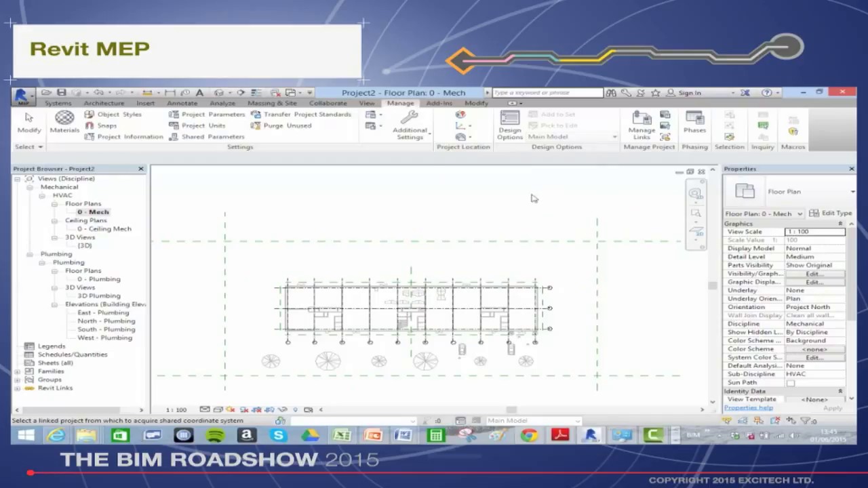
# Step: Start Copy/Monitor on the linked architectural model and copy its numbered grids 1 to 10 into the project
pyautogui.click(327, 103)
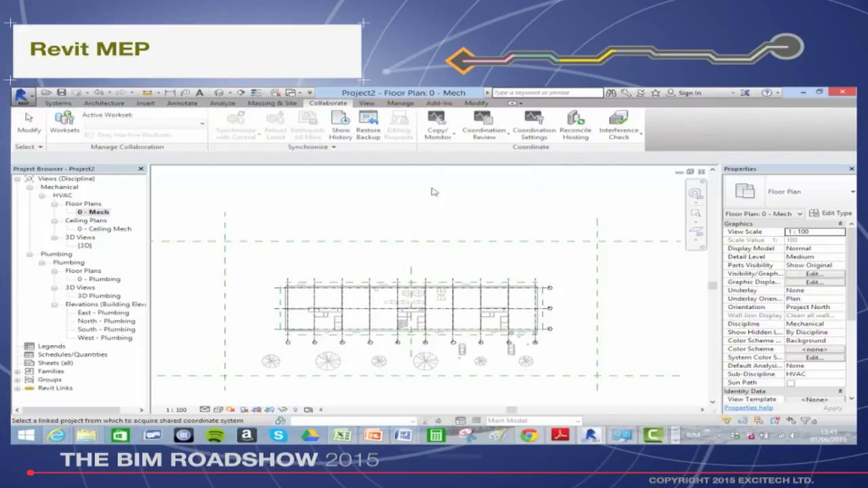
pyautogui.click(441, 133)
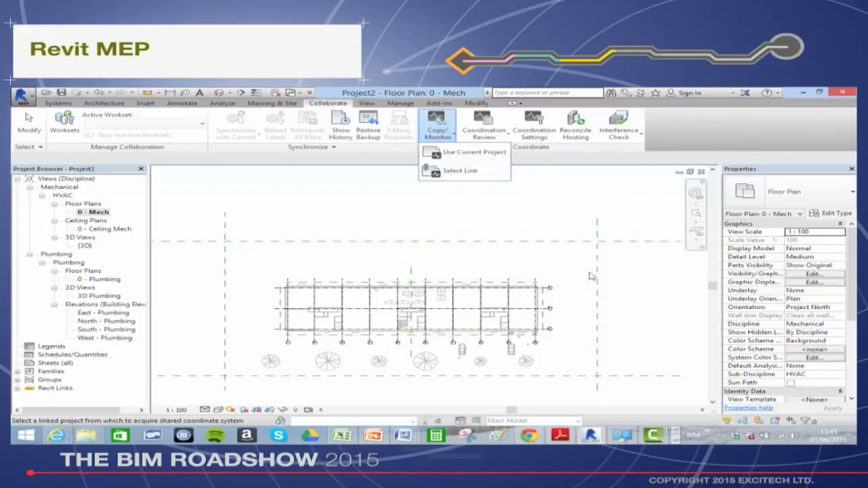
pyautogui.click(467, 175)
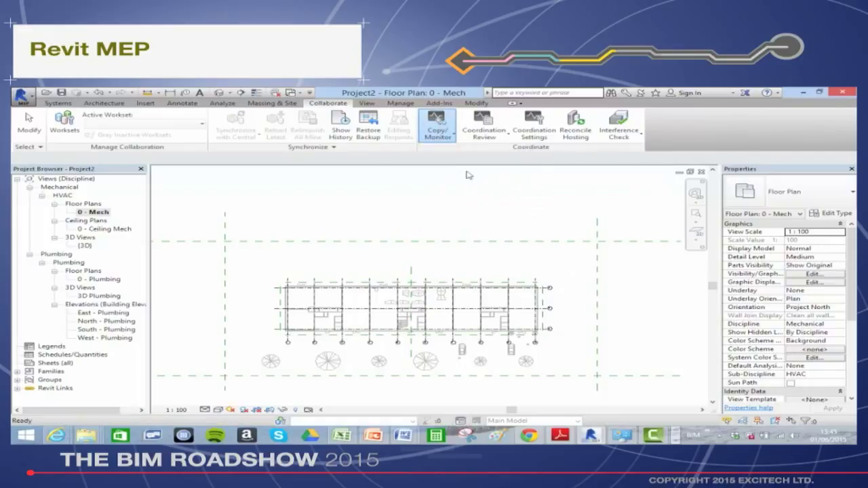
pyautogui.click(460, 242)
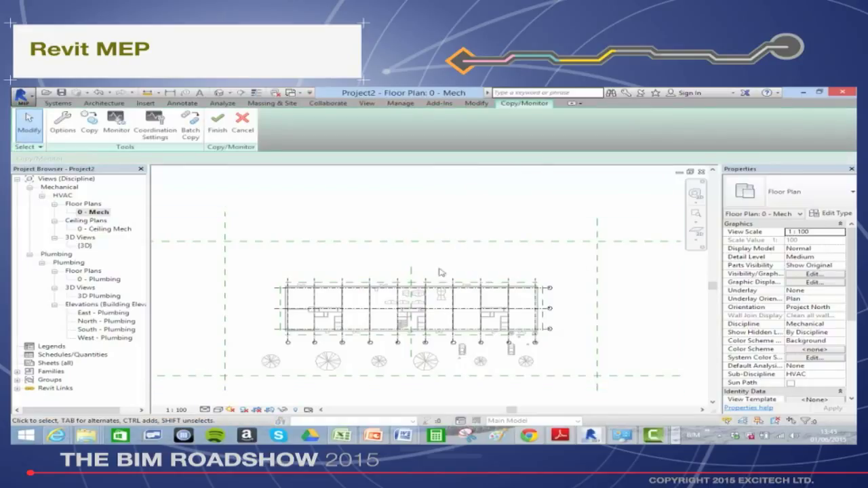
pyautogui.scroll(2, 349, 371)
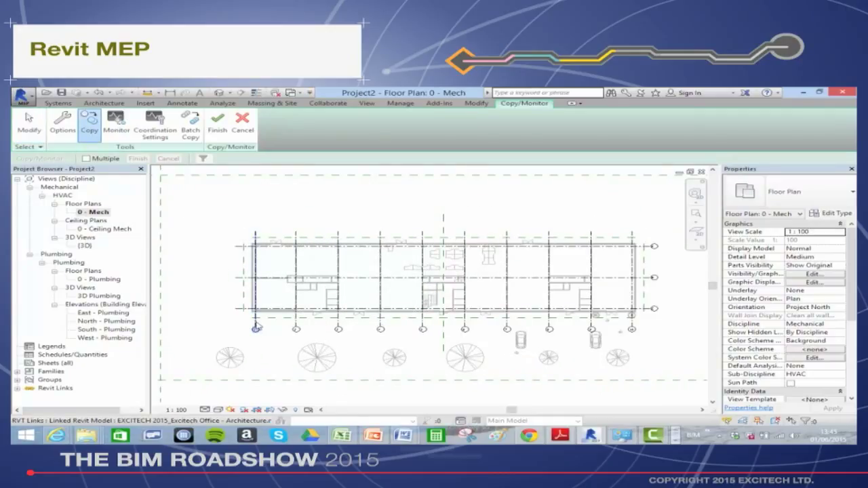
pyautogui.click(256, 328)
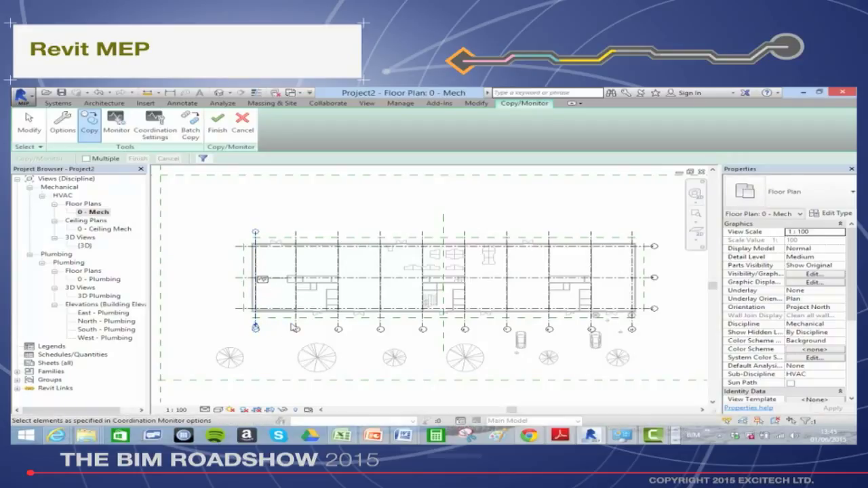
pyautogui.click(296, 321)
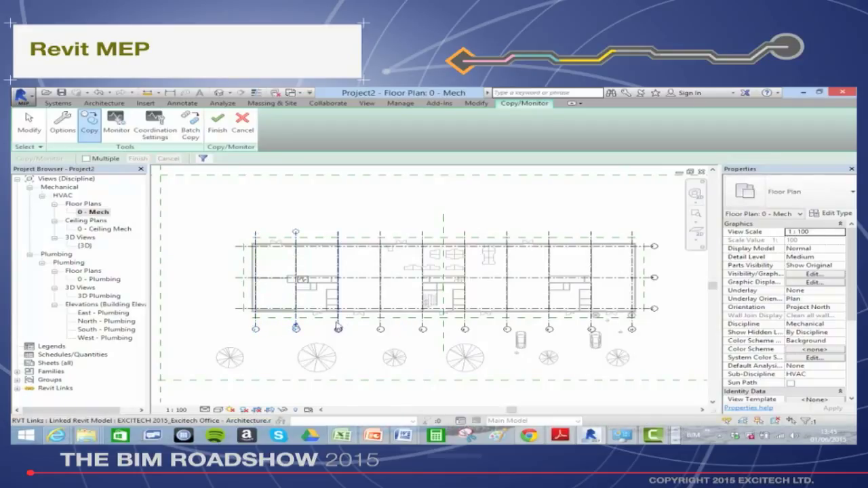
pyautogui.click(338, 323)
pyautogui.click(379, 323)
pyautogui.click(422, 329)
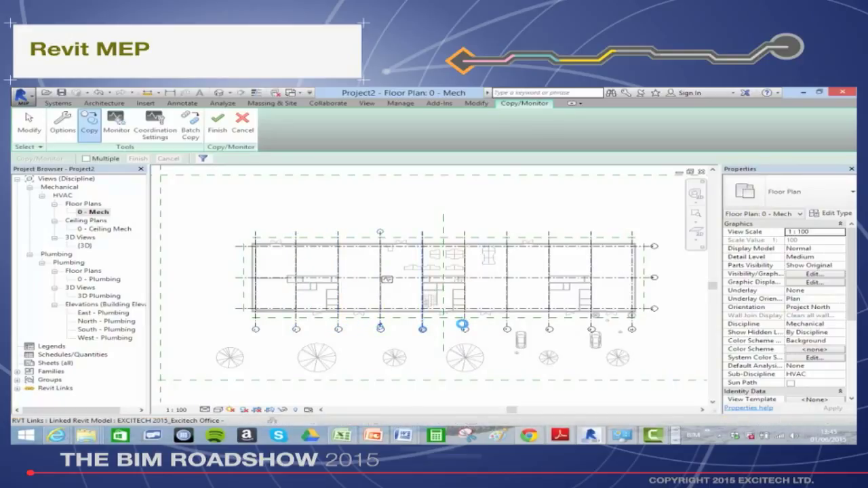
pyautogui.click(462, 325)
pyautogui.click(507, 326)
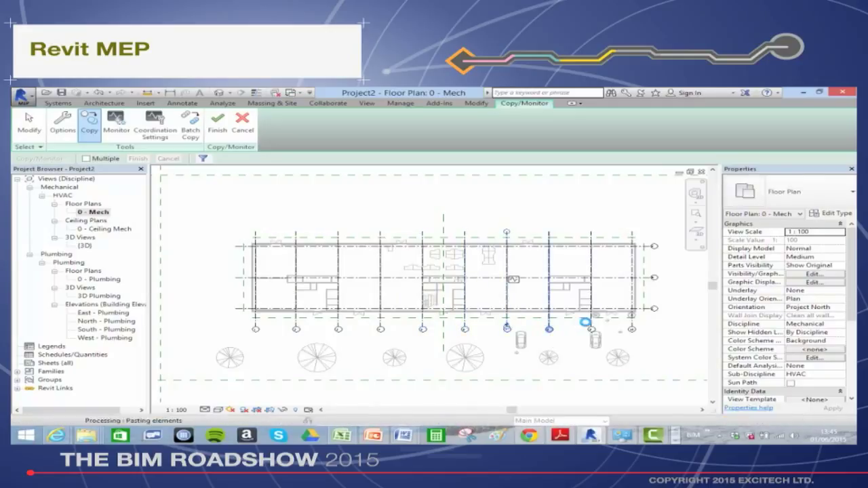
pyautogui.click(632, 327)
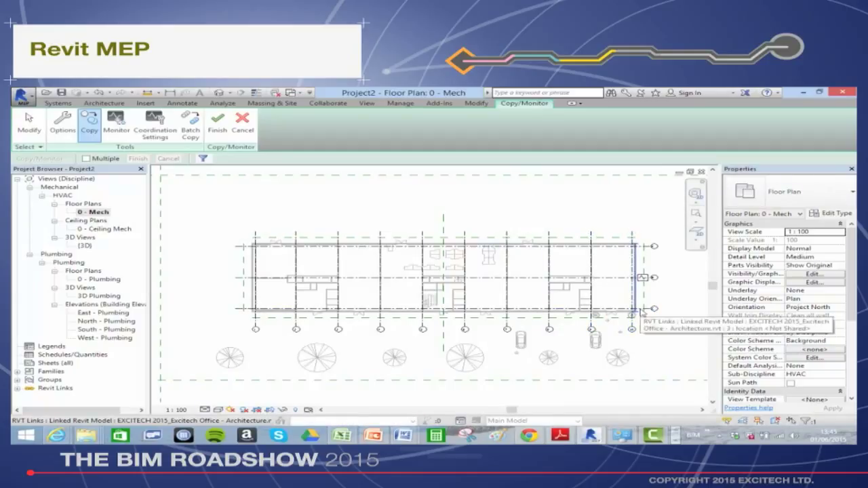
# Step: Copy the lettered grids C, B and A from the link and finish the Copy/Monitor session
pyautogui.scroll(3, 653, 310)
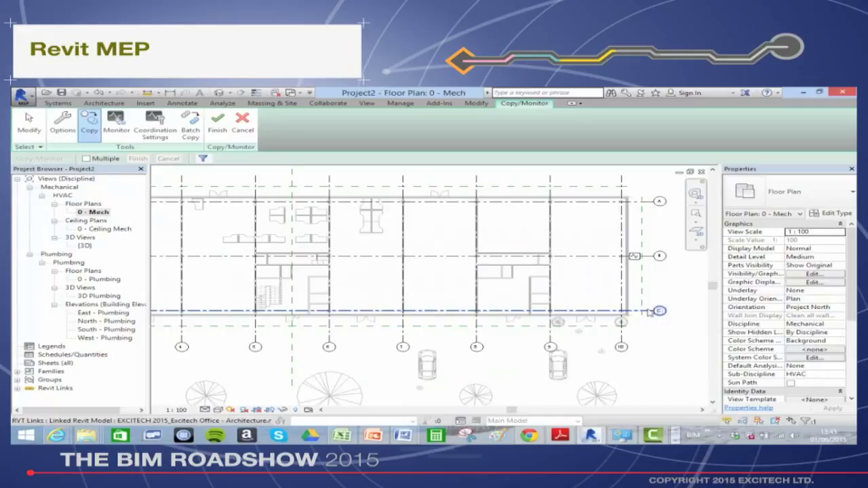
pyautogui.click(651, 257)
pyautogui.click(650, 201)
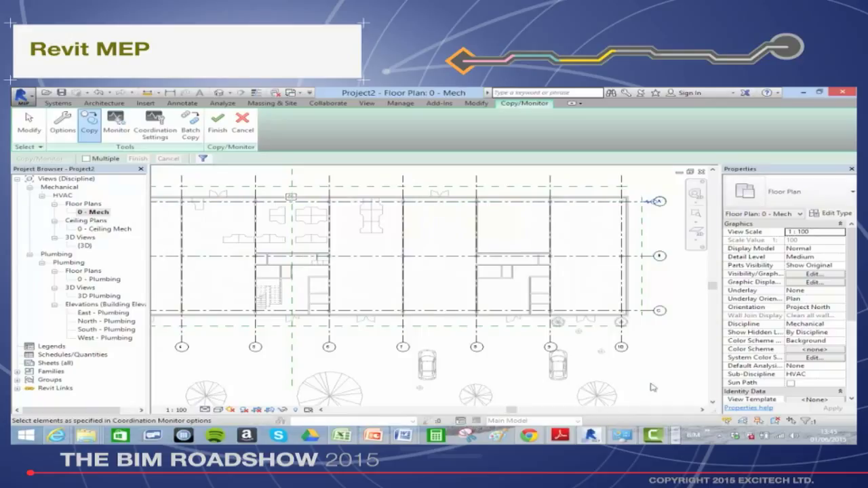
pyautogui.click(217, 123)
pyautogui.click(542, 201)
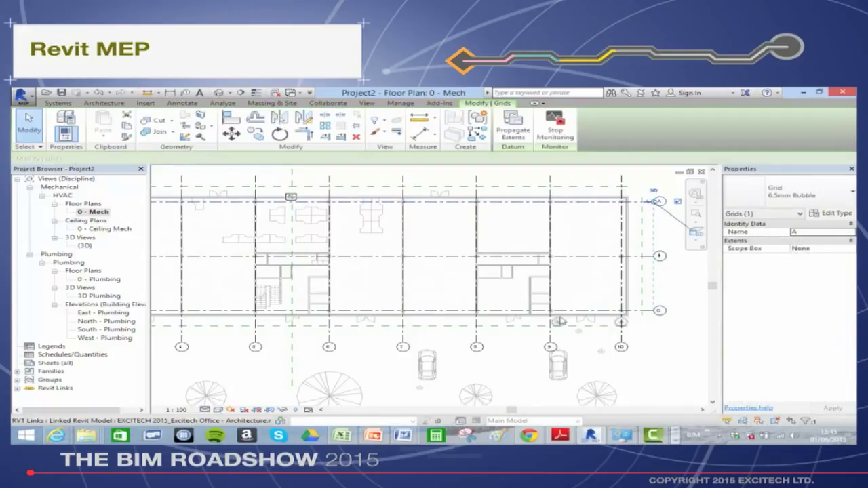
# Step: Open the East - Plumbing elevation and bring its level heads and grid bubbles into view
pyautogui.scroll(-2, 560, 319)
pyautogui.scroll(-1, 560, 319)
pyautogui.click(103, 313)
pyautogui.doubleClick(114, 316)
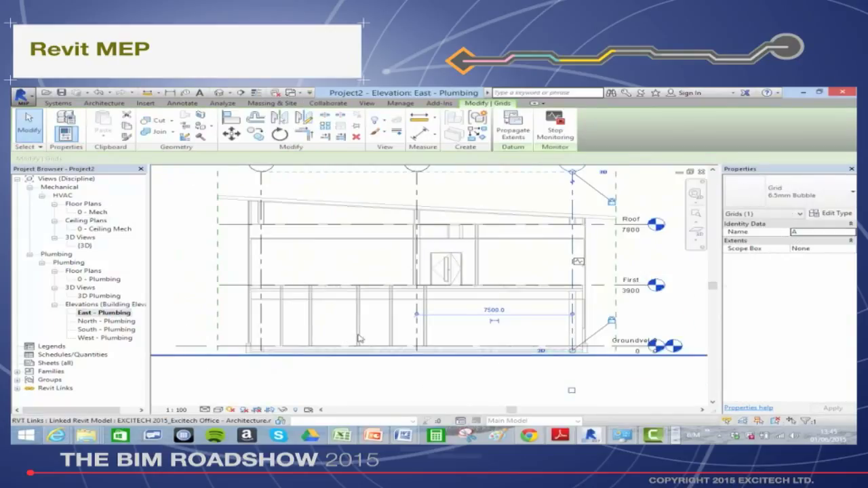
pyautogui.moveTo(668, 311); pyautogui.dragTo(614, 335, button='middle')
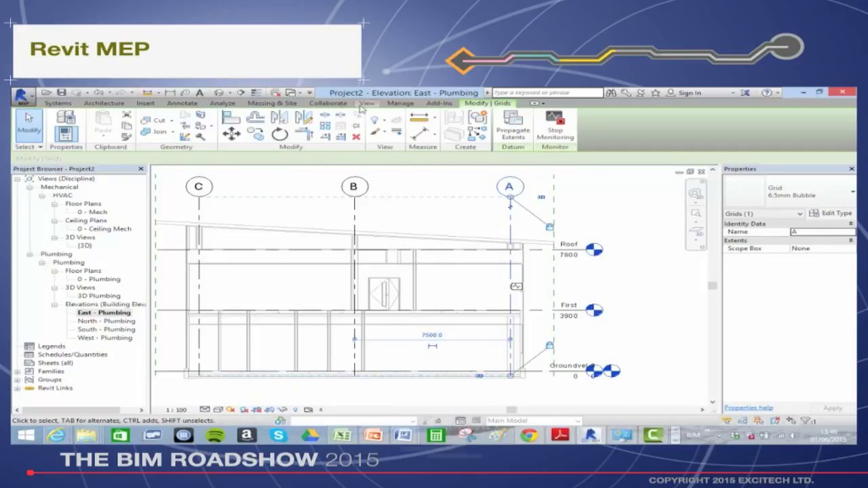
# Step: Copy/monitor the First and Roof levels from the linked architectural model and finish the session
pyautogui.click(332, 104)
pyautogui.click(437, 127)
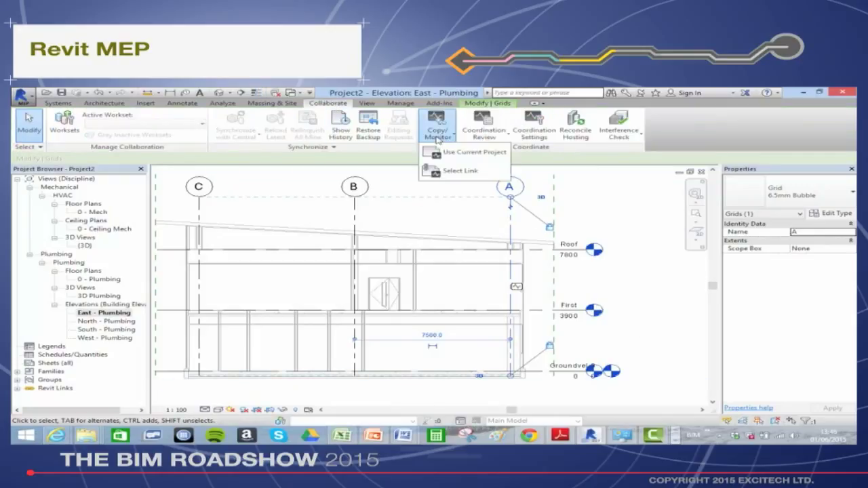
pyautogui.click(453, 170)
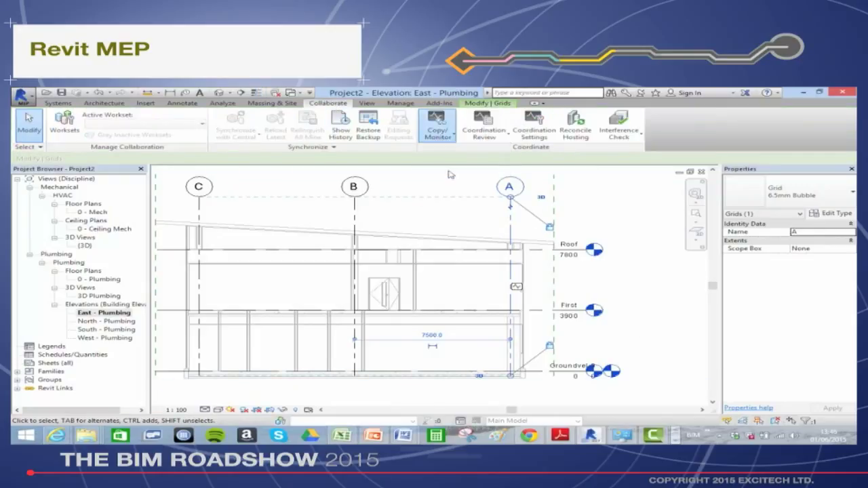
pyautogui.click(455, 255)
pyautogui.click(89, 123)
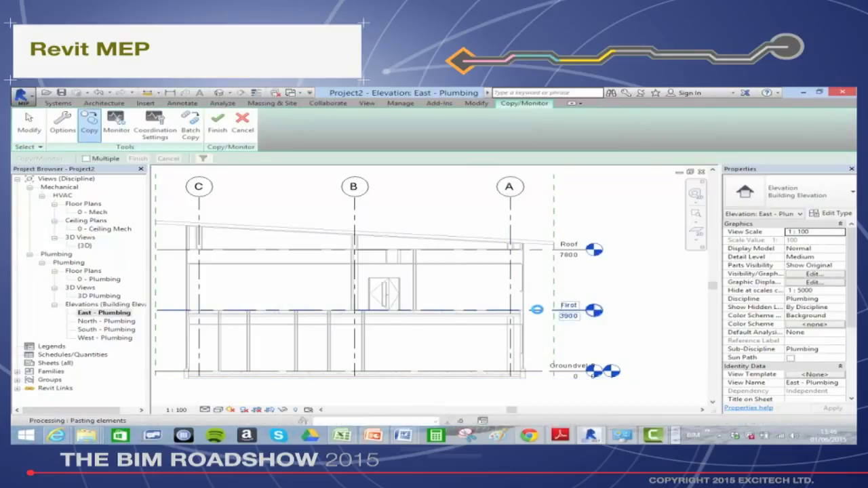
pyautogui.click(540, 313)
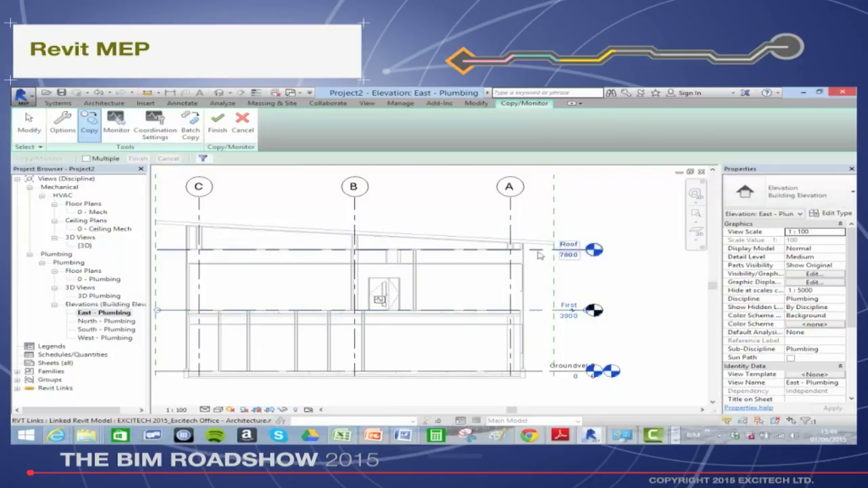
pyautogui.click(553, 250)
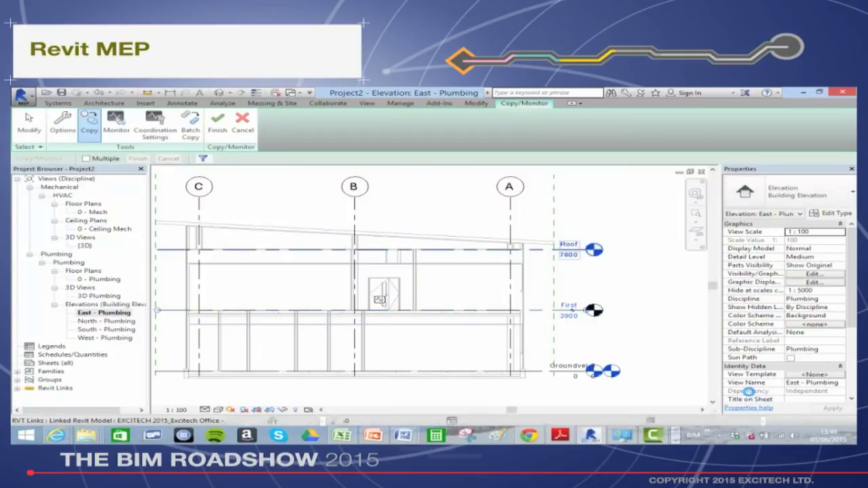
pyautogui.click(220, 129)
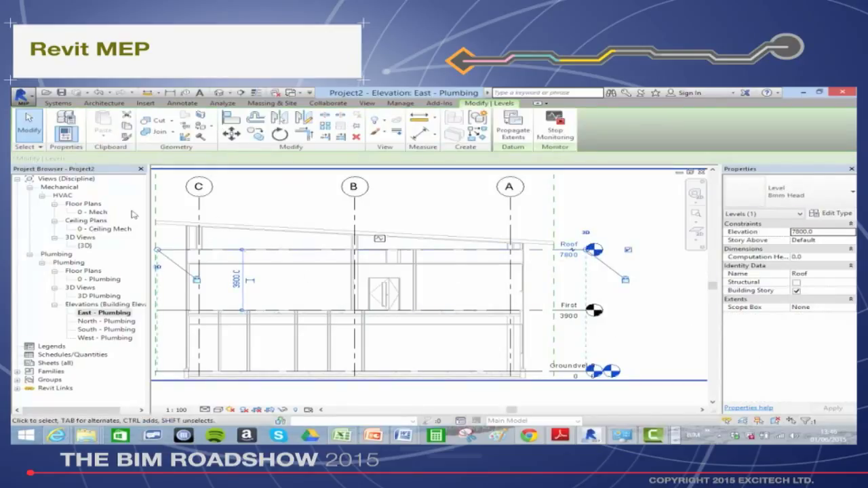
# Step: Return to the 0 - Mech floor plan and create a new floor plan view for the First level
pyautogui.doubleClick(93, 213)
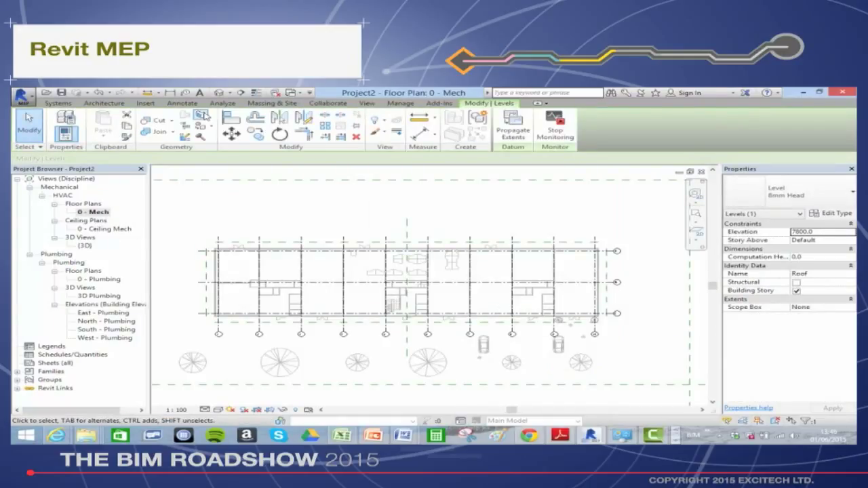
pyautogui.click(367, 103)
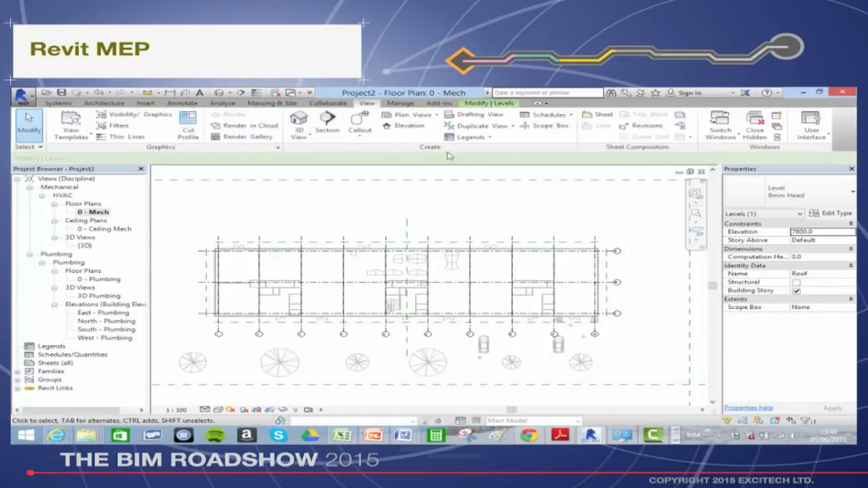
pyautogui.click(407, 115)
pyautogui.click(401, 128)
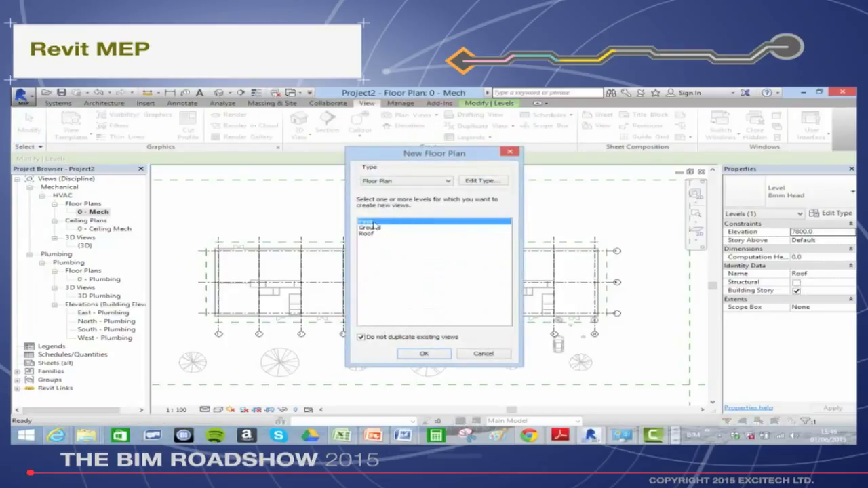
pyautogui.click(422, 355)
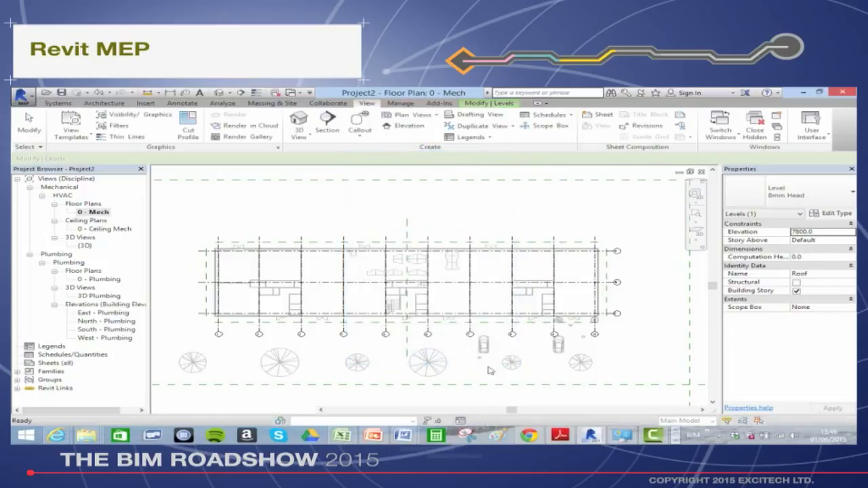
pyautogui.scroll(3, 631, 287)
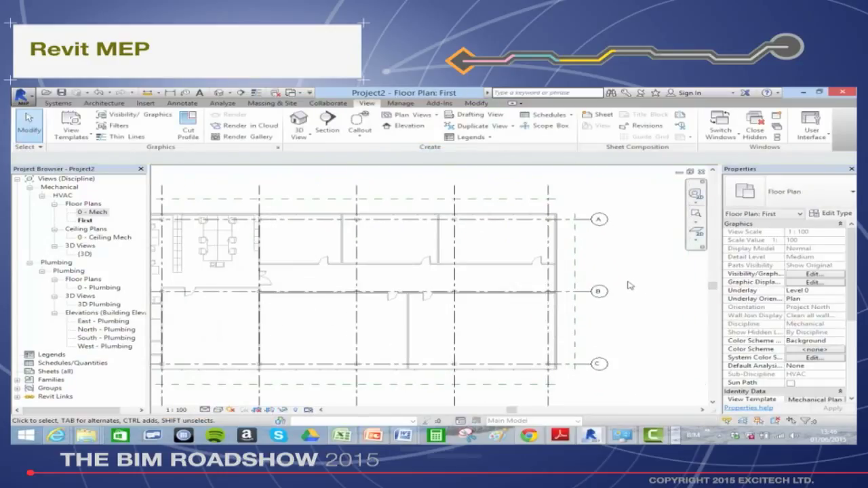
# Step: Start a rectangular duct on the First floor plan with a 3400 mm offset, 500 width and 500 height
pyautogui.click(60, 103)
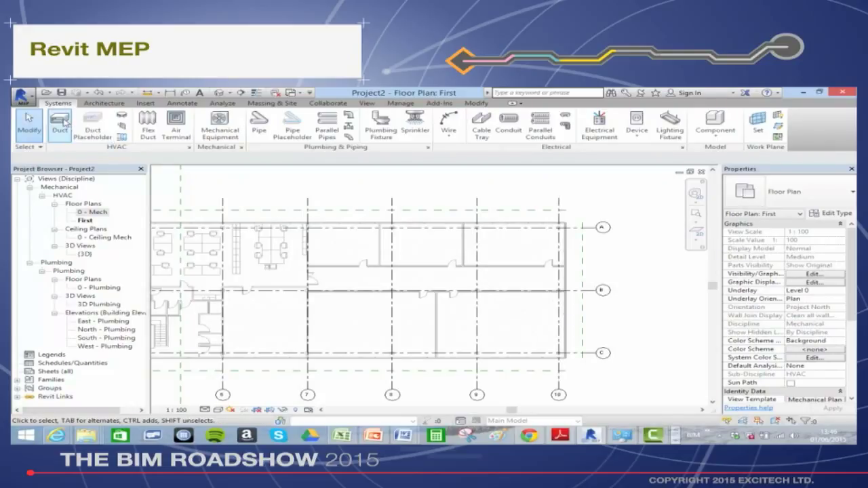
pyautogui.click(61, 124)
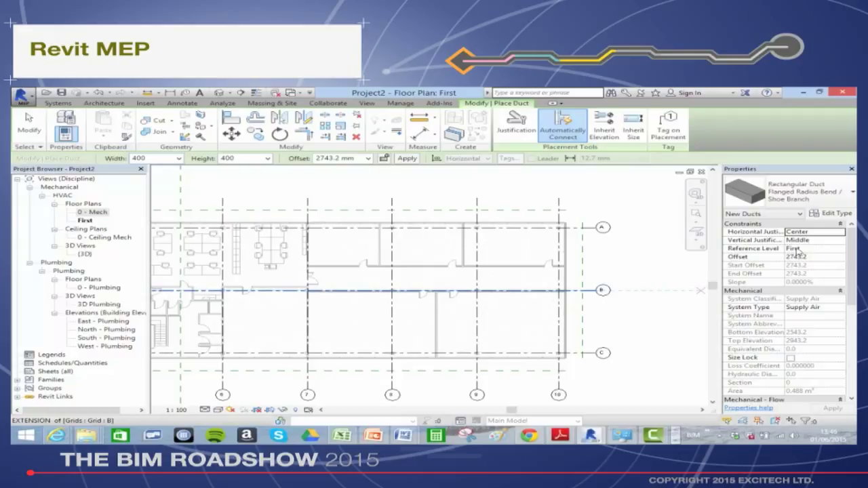
pyautogui.moveTo(360, 158); pyautogui.dragTo(295, 160)
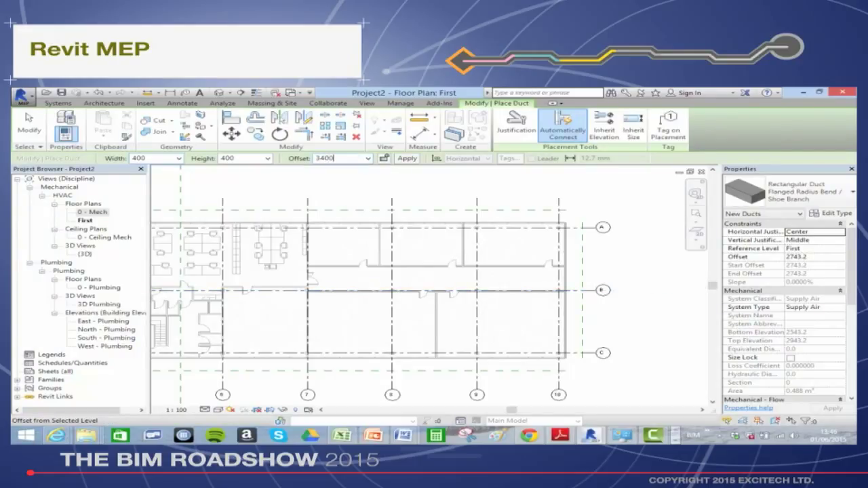
pyautogui.write('3400')
pyautogui.press('Return')
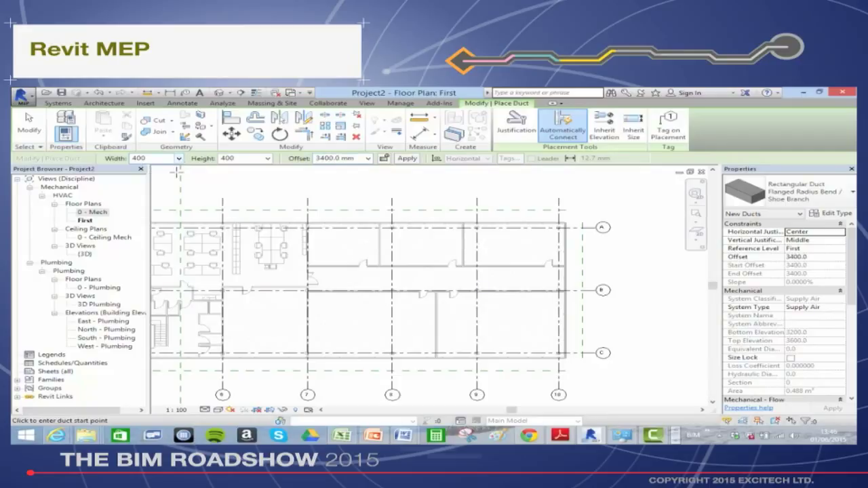
pyautogui.click(179, 159)
pyautogui.click(151, 202)
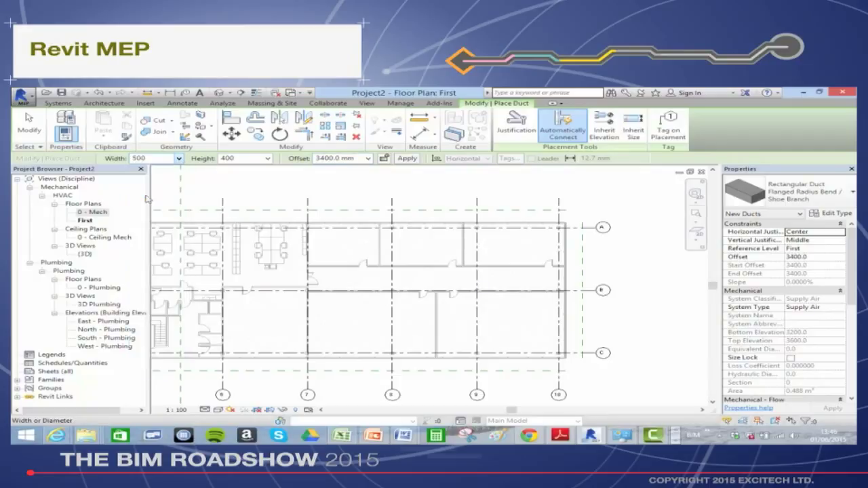
pyautogui.click(268, 158)
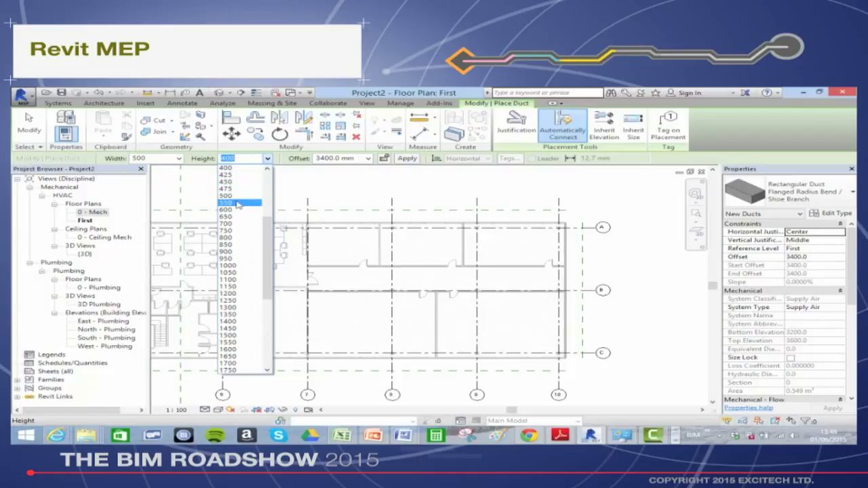
pyautogui.click(245, 197)
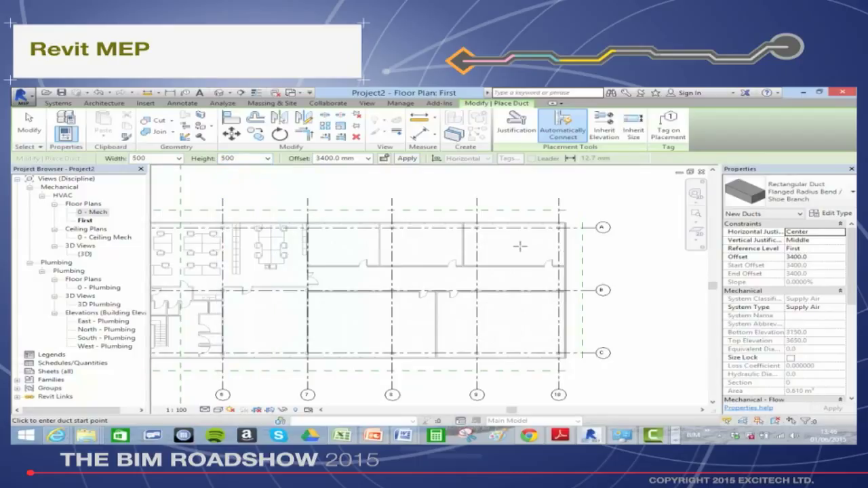
# Step: Draw a straight horizontal duct along the corridor above grid B, from just before grid 10 to just short of grid 7
pyautogui.click(551, 272)
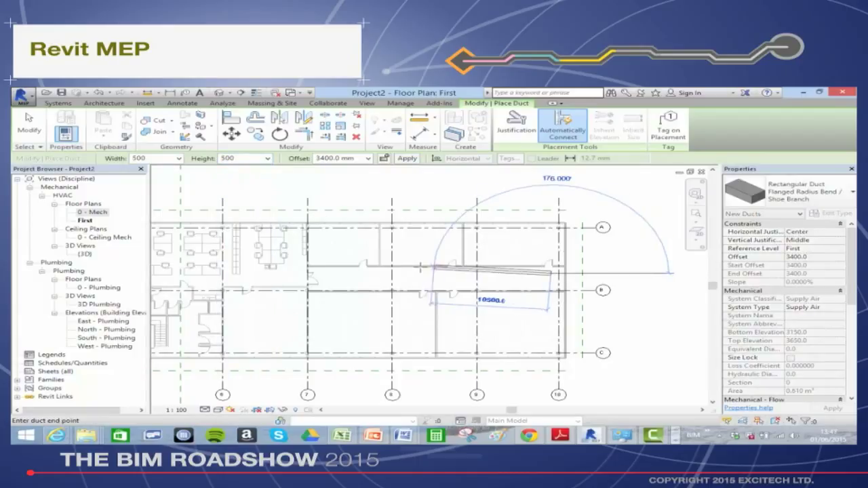
pyautogui.click(327, 274)
pyautogui.press('Escape')
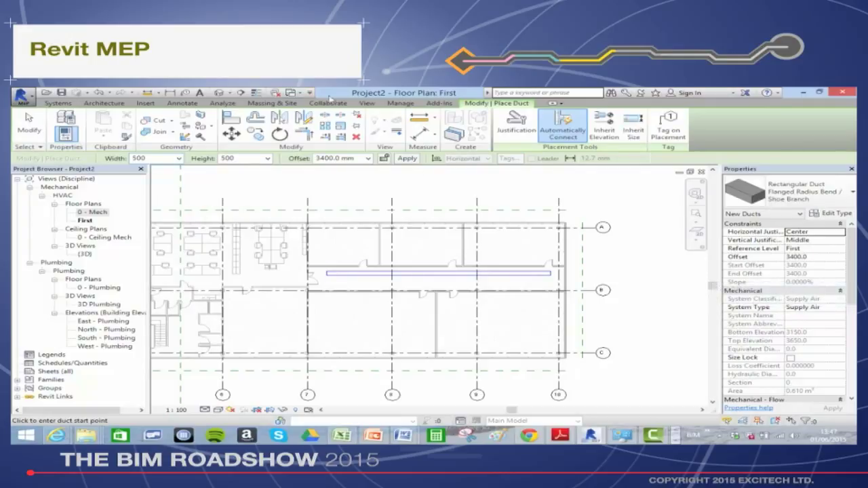
# Step: Create a vertical section cutting across the corridor and duct between grids 9 and 10, and open its view
pyautogui.click(366, 103)
pyautogui.click(752, 133)
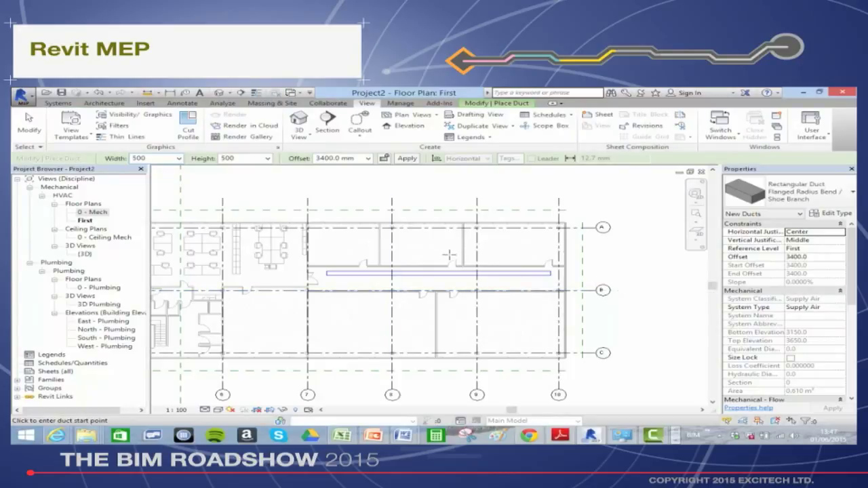
pyautogui.click(240, 91)
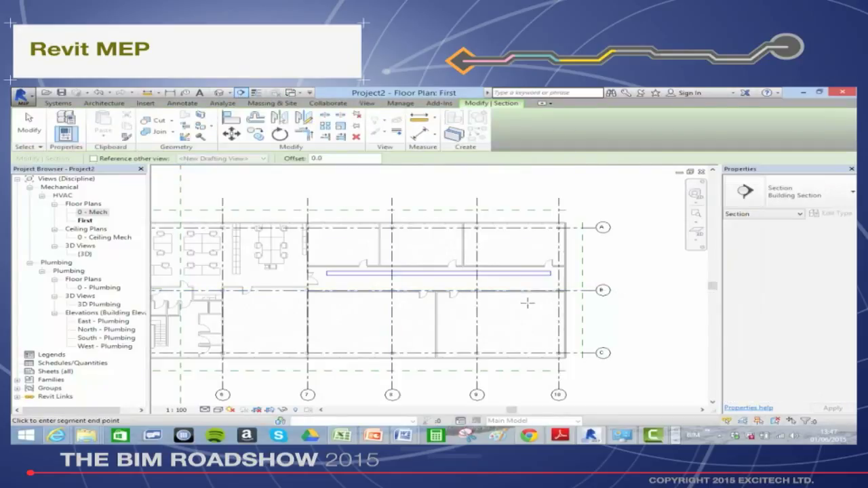
pyautogui.click(527, 309)
pyautogui.click(526, 254)
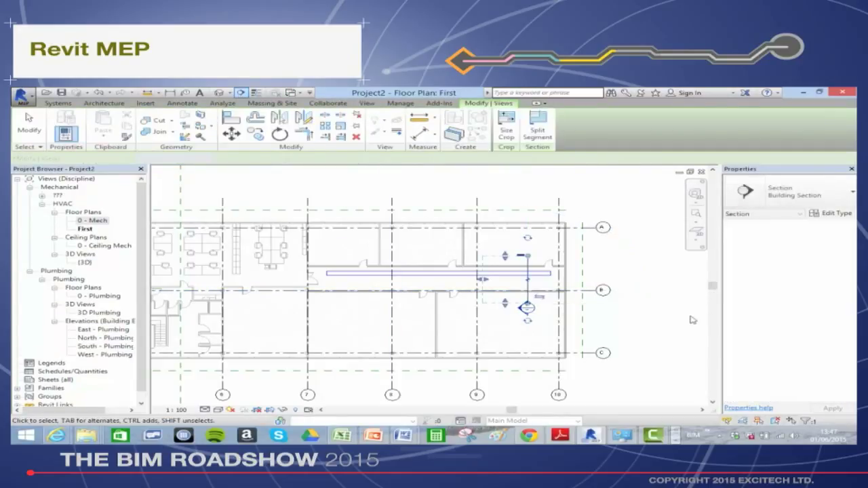
pyautogui.click(657, 335)
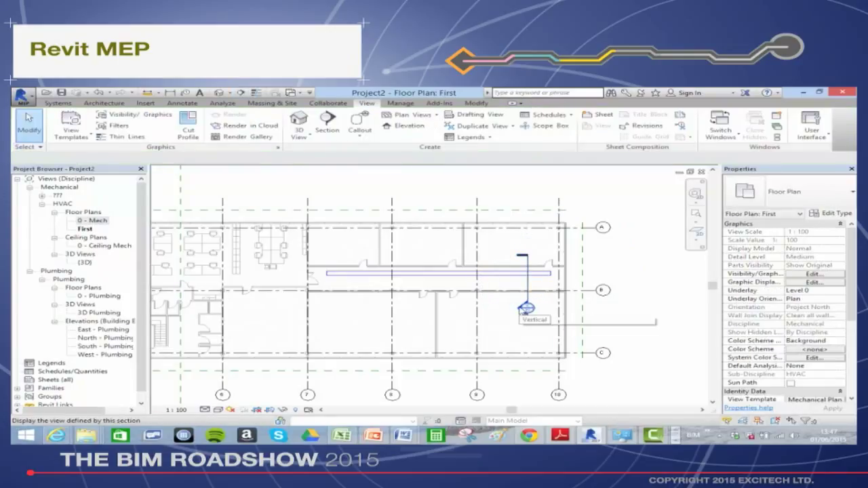
pyautogui.doubleClick(523, 309)
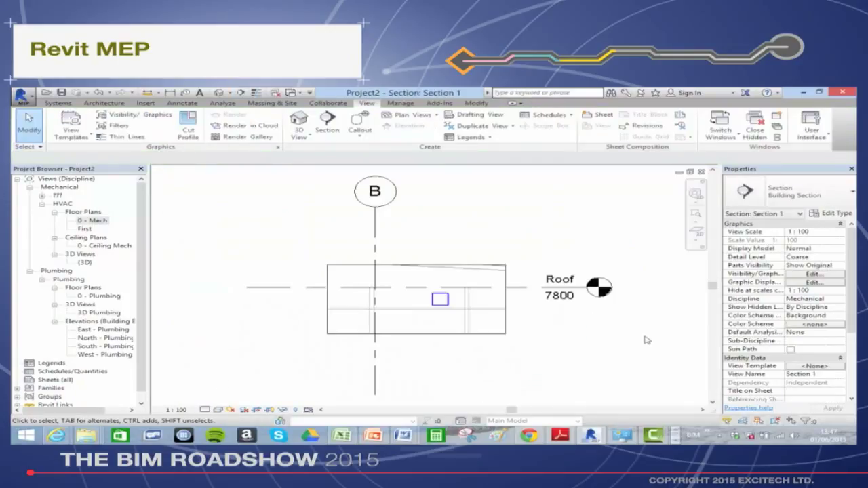
# Step: Extend the section view's crop region downward below the duct
pyautogui.click(507, 336)
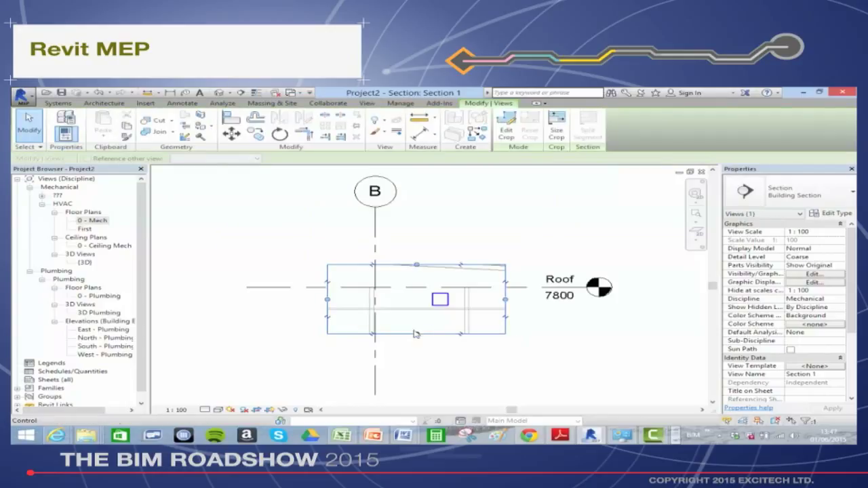
pyautogui.moveTo(418, 338); pyautogui.dragTo(417, 388)
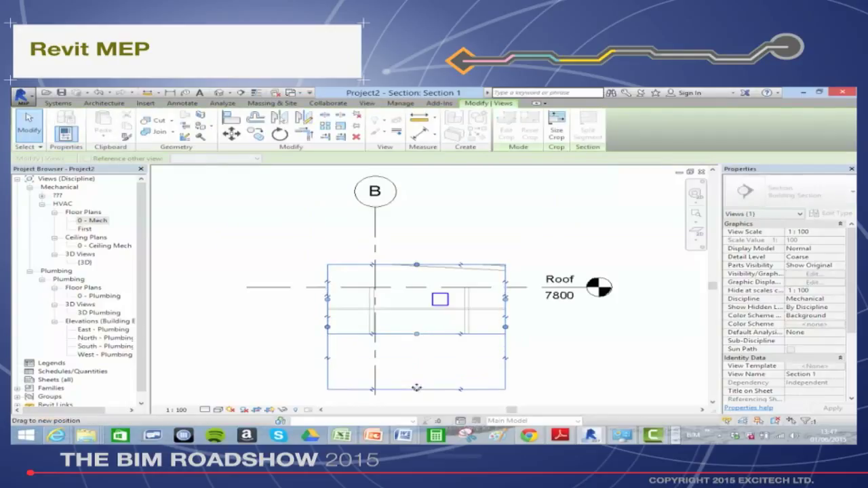
pyautogui.click(671, 305)
pyautogui.scroll(5, 442, 301)
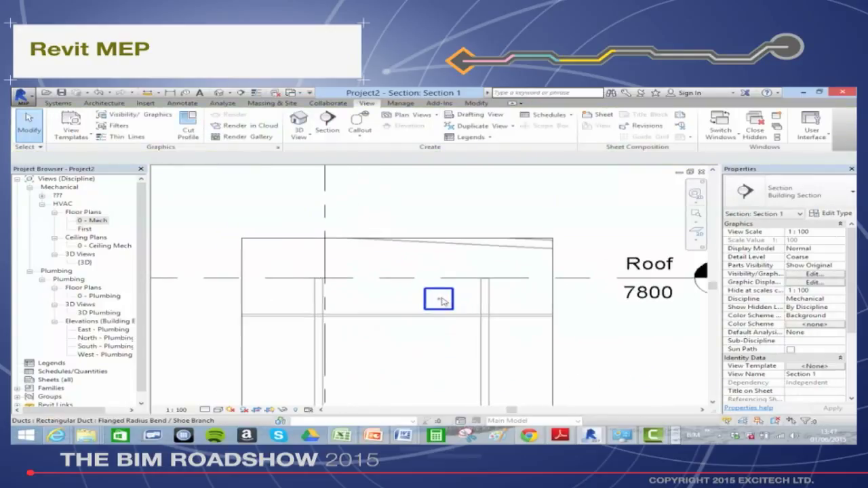
pyautogui.scroll(-2, 452, 305)
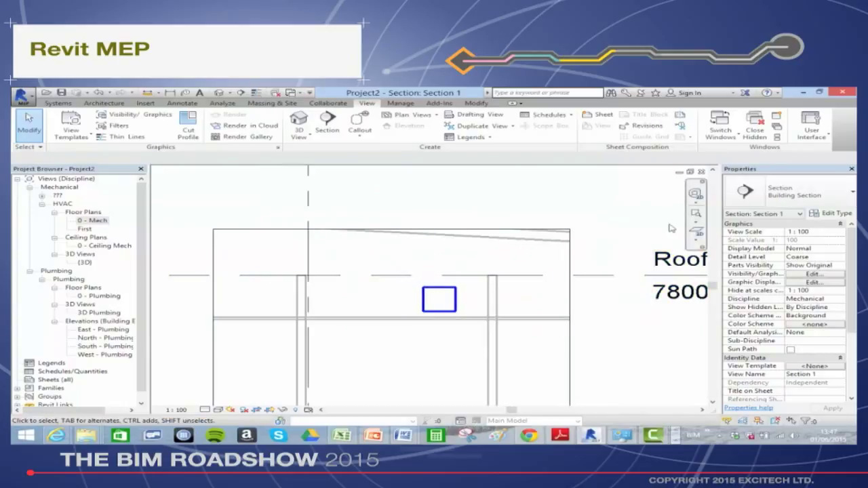
# Step: Restore the view windows to floating size and arrange the First floor plan and Section 1 so both are visible
pyautogui.click(690, 172)
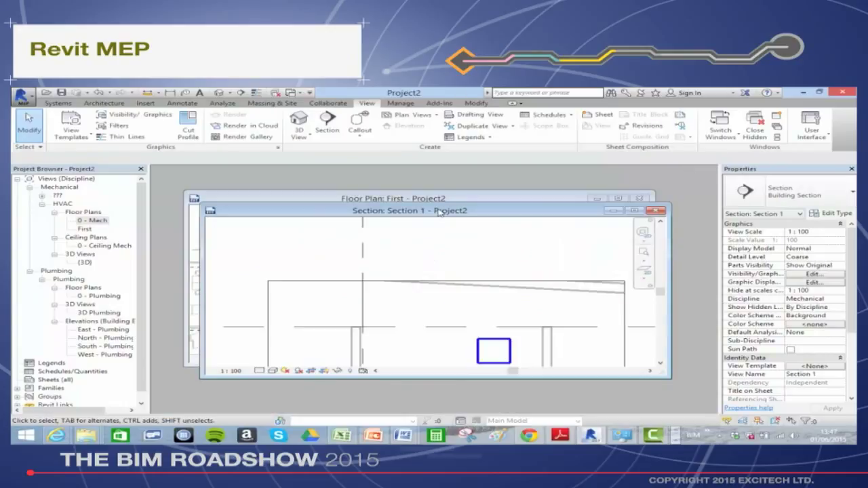
pyautogui.moveTo(456, 310); pyautogui.dragTo(441, 262, button='middle')
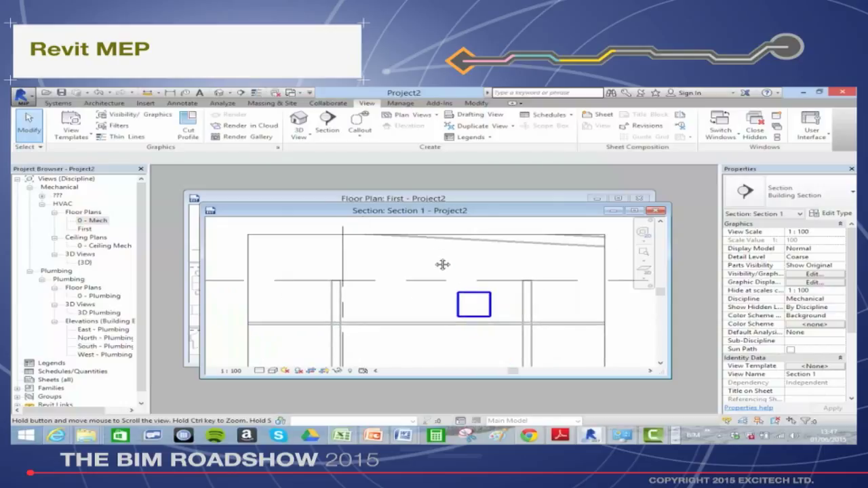
pyautogui.moveTo(446, 213); pyautogui.dragTo(597, 286)
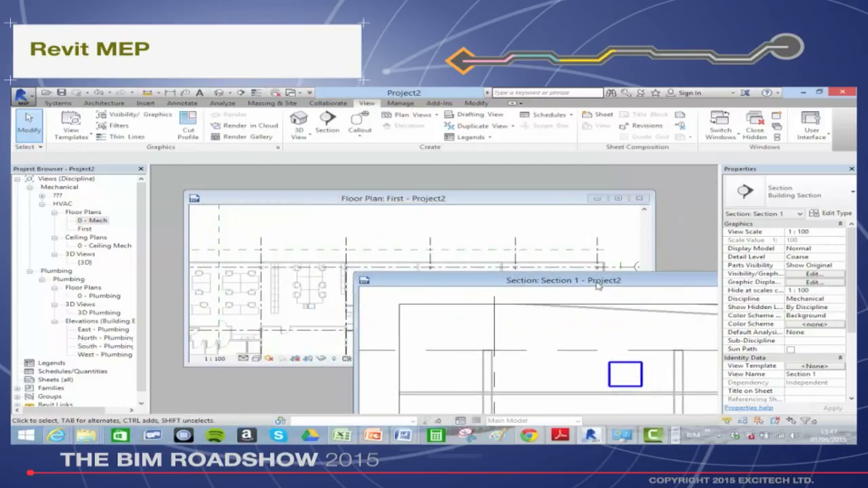
pyautogui.moveTo(456, 198); pyautogui.dragTo(381, 168)
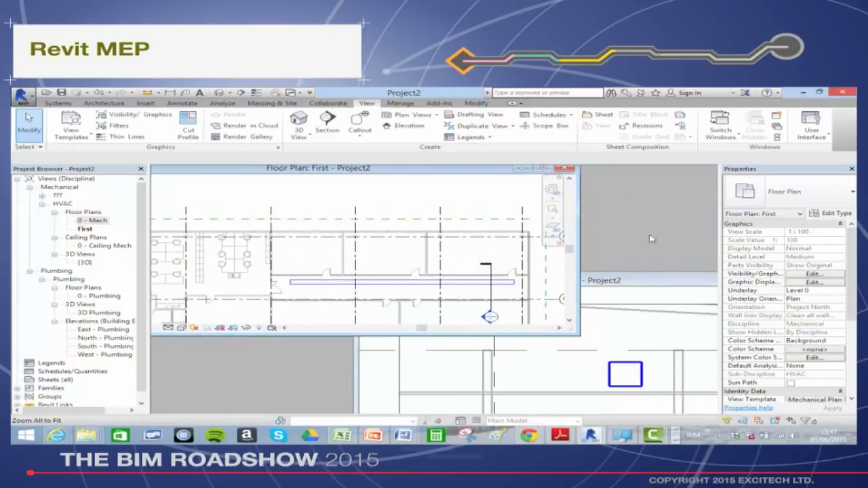
# Step: Draw a 300 x 100 mm cable tray at 3200 mm offset, about 20000 mm long, parallel to the corridor duct on its grid B side
pyautogui.click(60, 104)
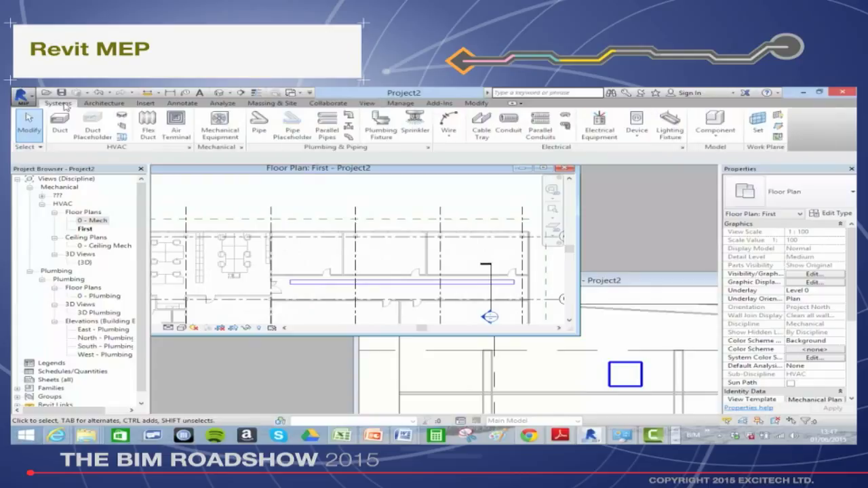
pyautogui.click(482, 123)
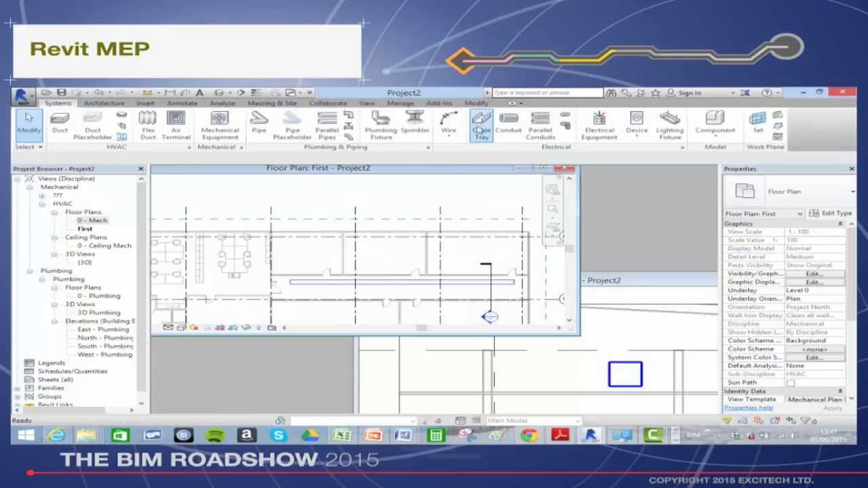
pyautogui.click(516, 291)
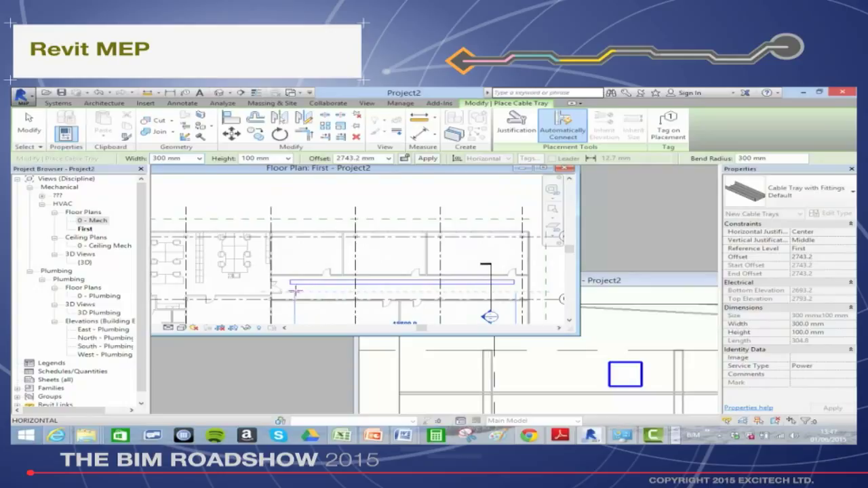
pyautogui.click(377, 158)
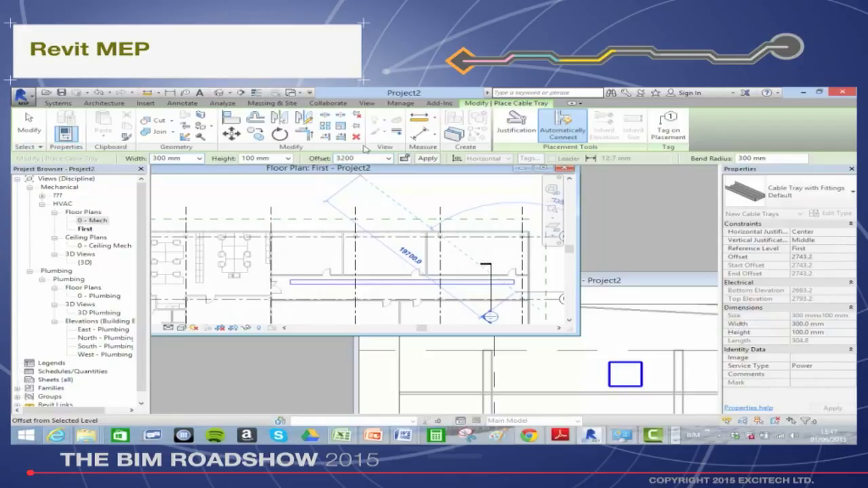
pyautogui.press('Return')
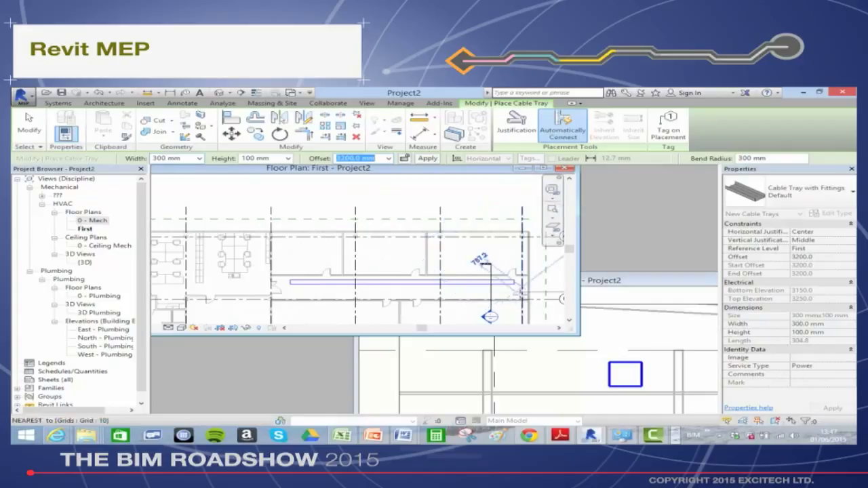
pyautogui.click(293, 292)
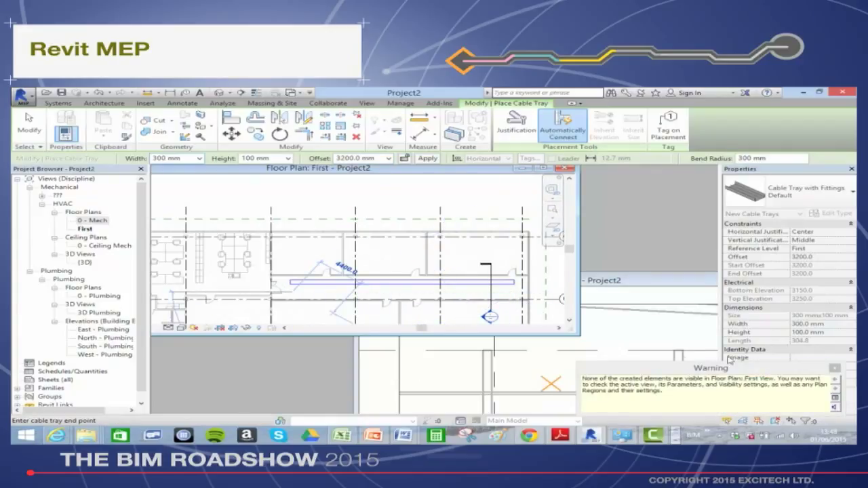
pyautogui.click(835, 368)
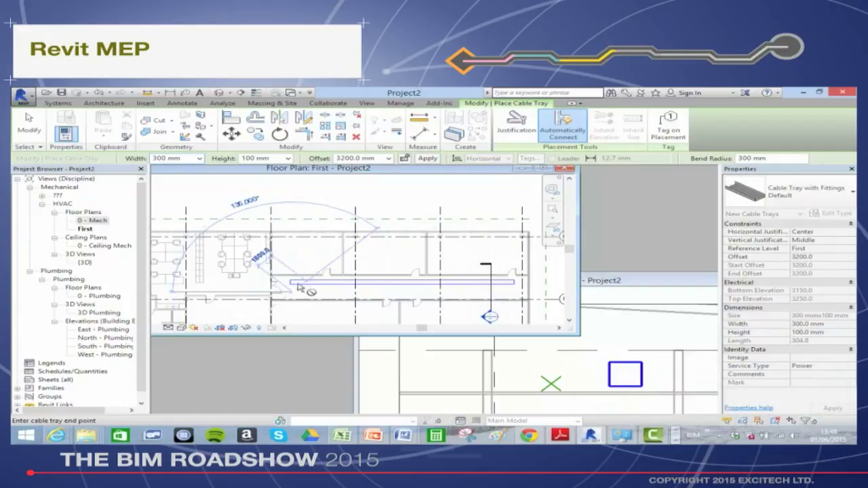
pyautogui.press('Escape')
pyautogui.press('Escape')
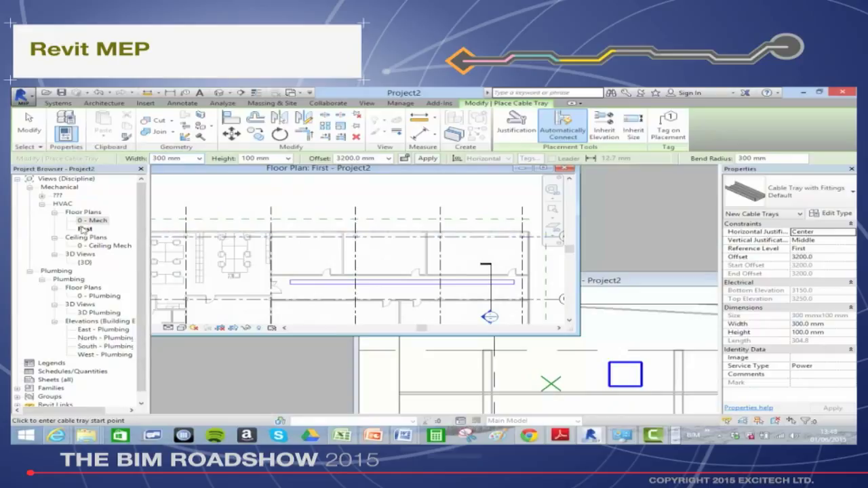
# Step: Apply the MEP view template to the First floor plan, listing templates of all view types
pyautogui.click(84, 229)
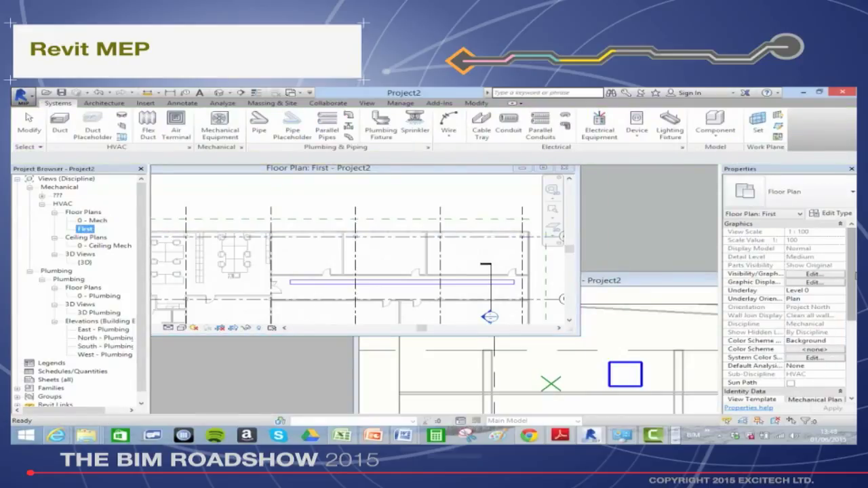
pyautogui.scroll(-5, 853, 274)
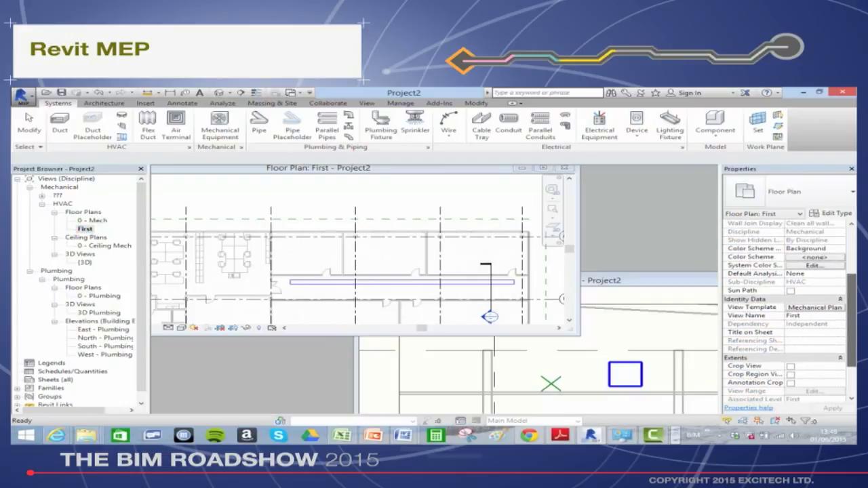
pyautogui.scroll(1, 852, 285)
pyautogui.click(822, 309)
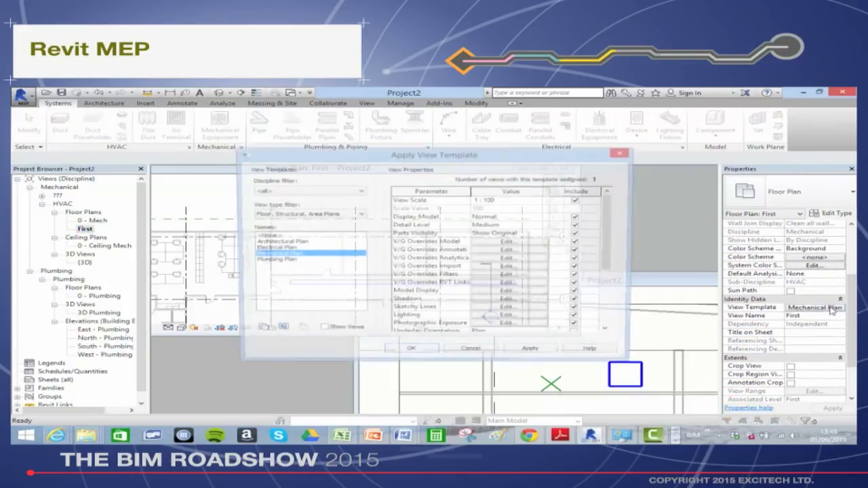
pyautogui.click(295, 214)
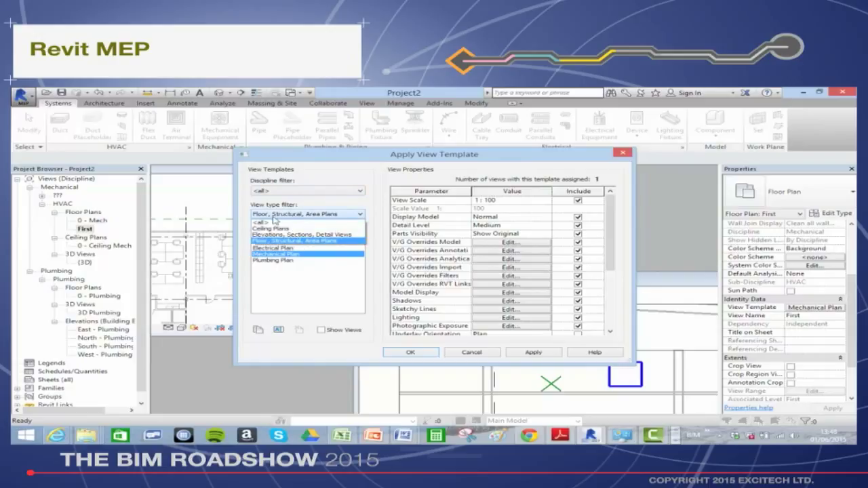
pyautogui.click(276, 226)
pyautogui.moveTo(356, 259); pyautogui.dragTo(356, 278)
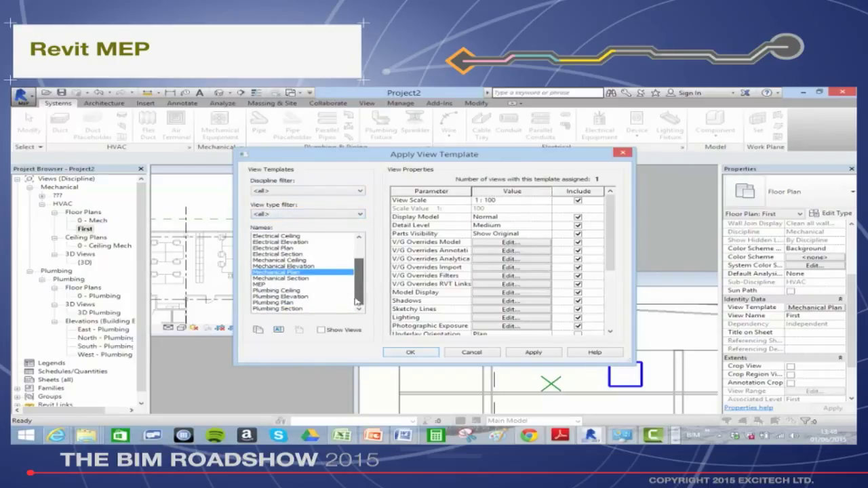
pyautogui.click(260, 284)
pyautogui.click(407, 352)
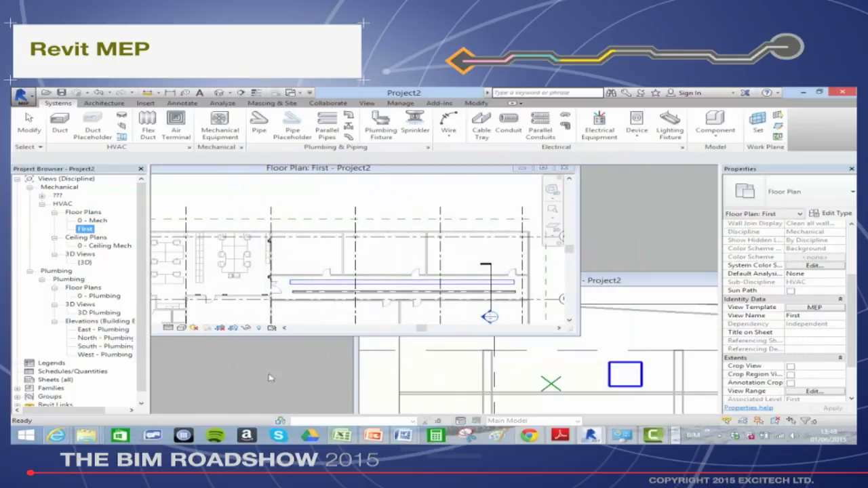
# Step: Set the Section 1 view's detail level to Fine and reposition its window below the floor plan
pyautogui.click(634, 286)
pyautogui.moveTo(632, 284); pyautogui.dragTo(617, 198)
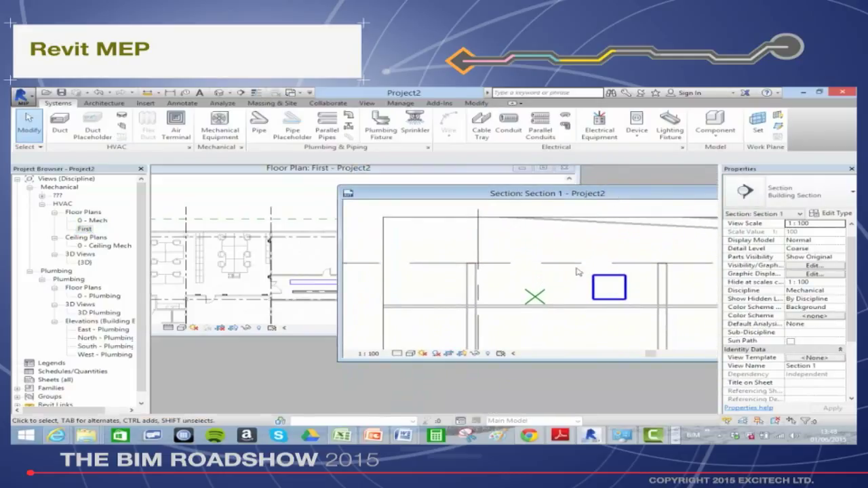
pyautogui.click(398, 354)
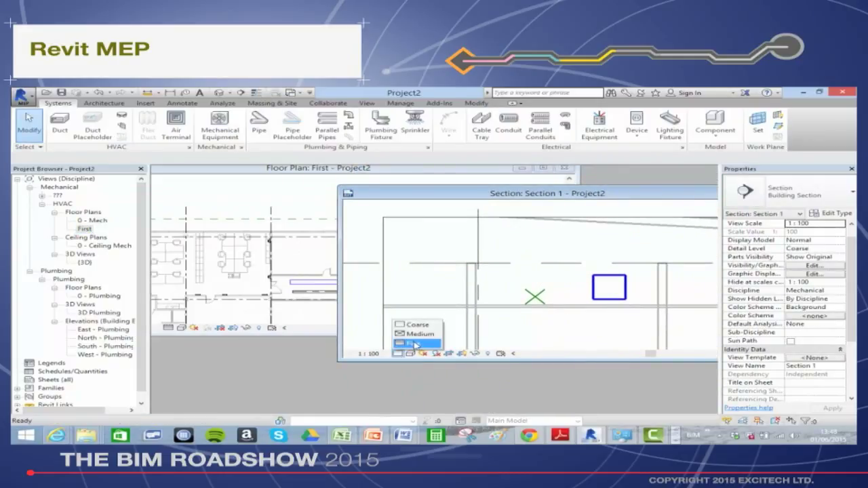
pyautogui.click(415, 345)
pyautogui.moveTo(595, 195); pyautogui.dragTo(600, 272)
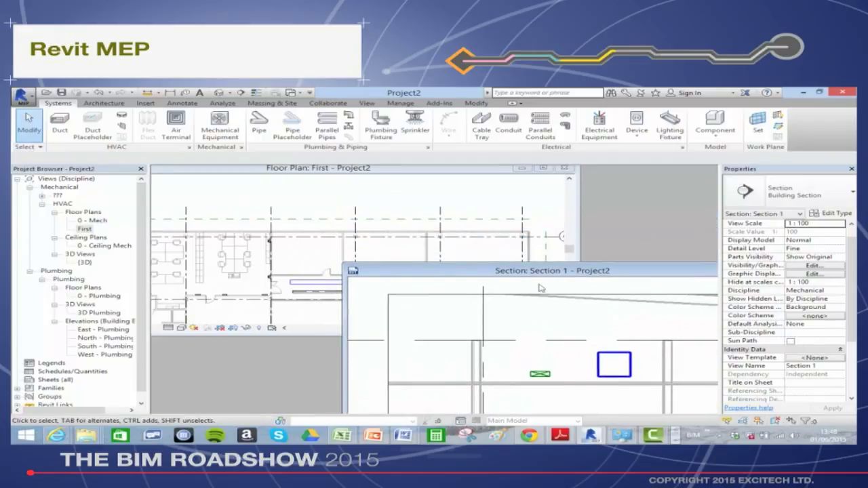
pyautogui.moveTo(539, 277); pyautogui.dragTo(490, 285)
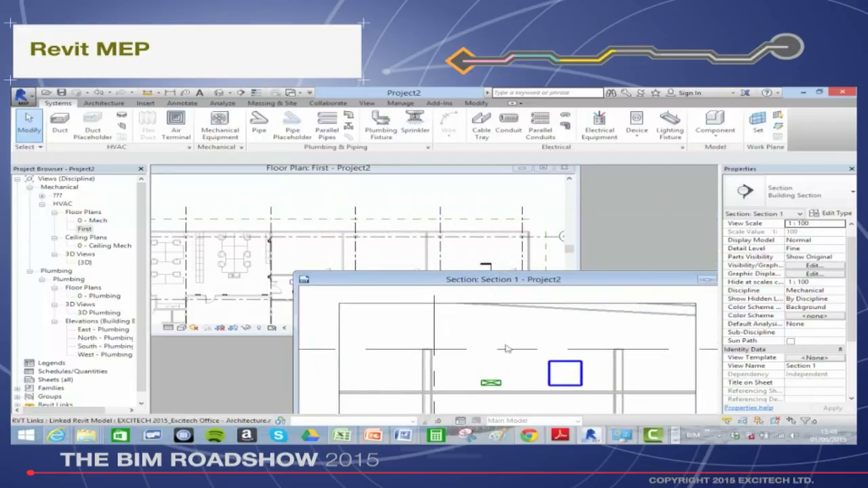
# Step: Copy the cable tray 300 mm straight up in the section view
pyautogui.click(495, 384)
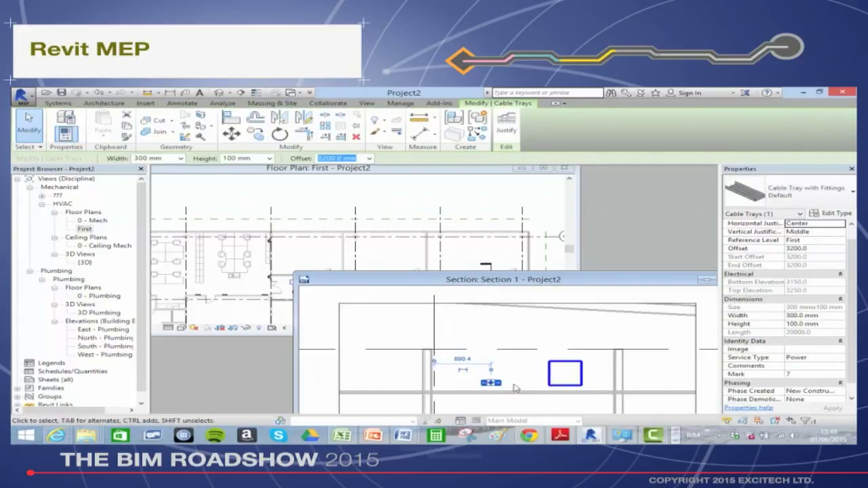
pyautogui.click(255, 133)
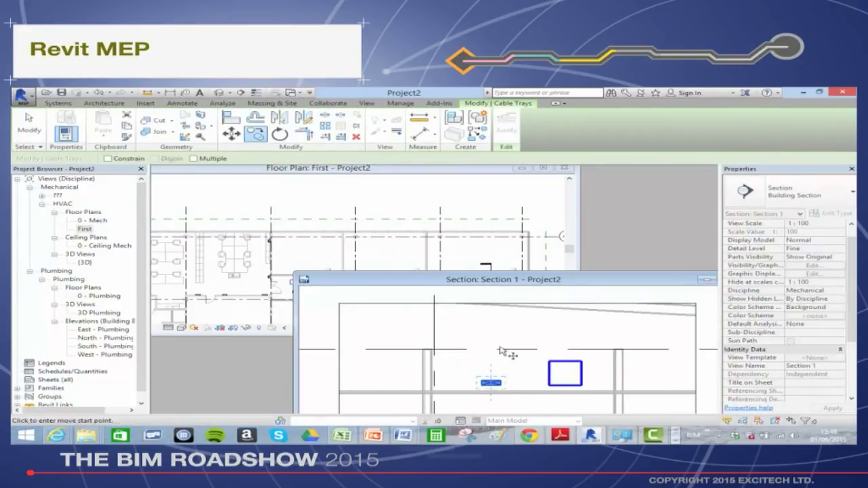
pyautogui.click(501, 384)
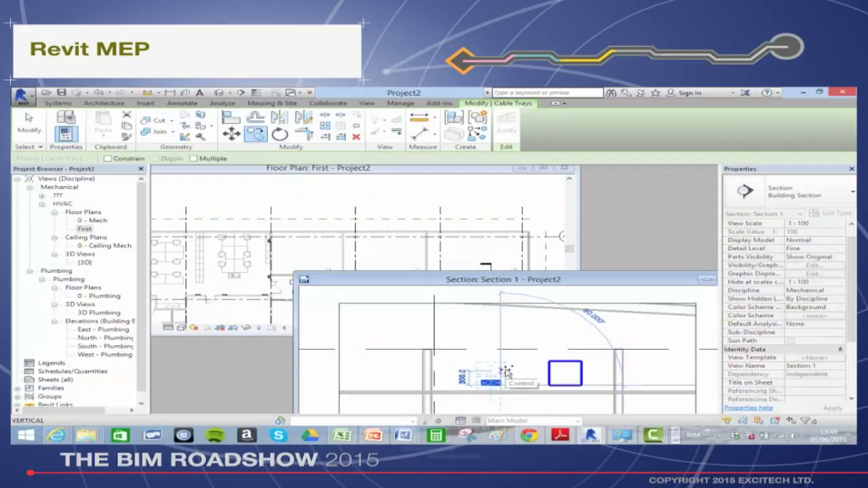
pyautogui.click(500, 369)
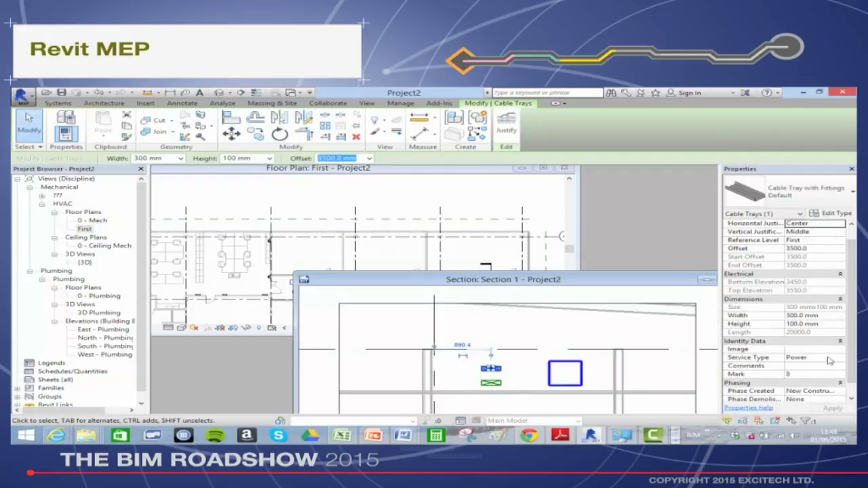
# Step: Set the service type of the copied cable tray at 3500 mm offset to Signal A
pyautogui.click(829, 358)
pyautogui.click(841, 360)
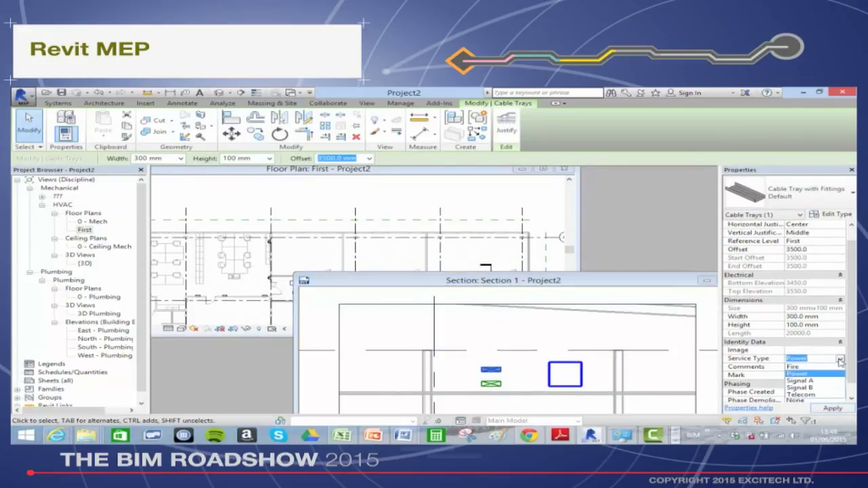
pyautogui.click(802, 381)
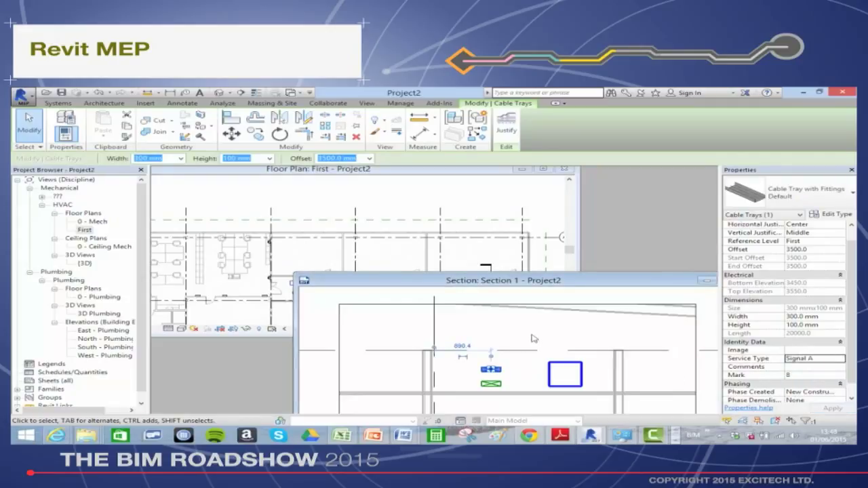
# Step: Copy the Signal A cable tray 300 mm straight up in the section view and set the copy's service type to Fire
pyautogui.press('m')
pyautogui.press('v')
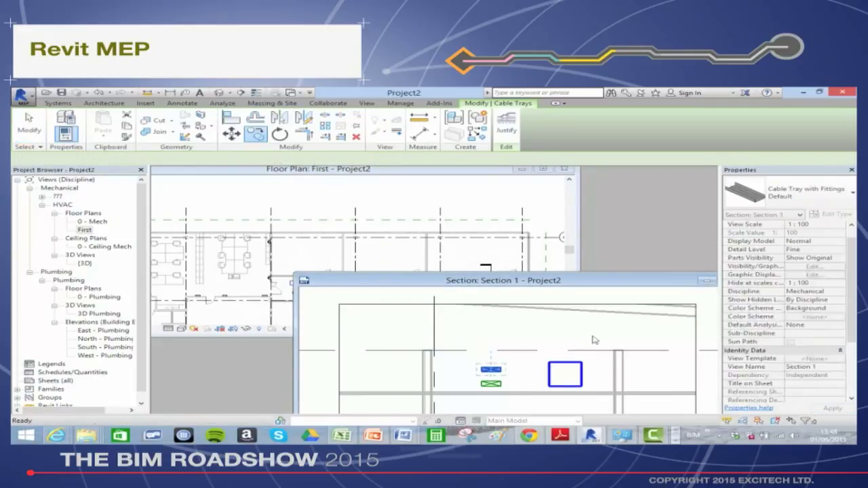
pyautogui.click(501, 369)
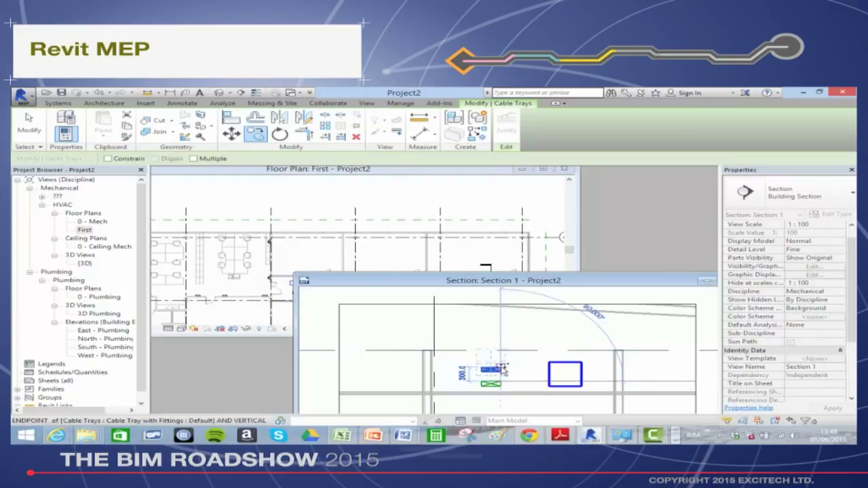
pyautogui.click(500, 354)
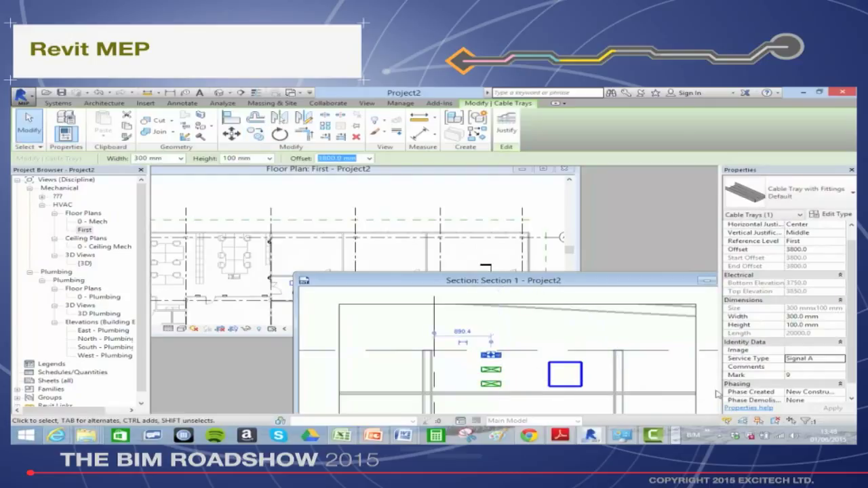
pyautogui.click(825, 359)
pyautogui.click(840, 359)
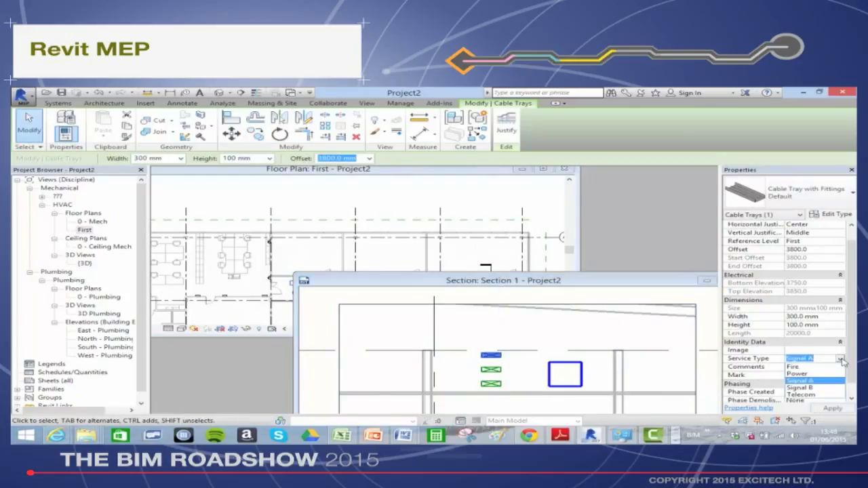
pyautogui.click(795, 367)
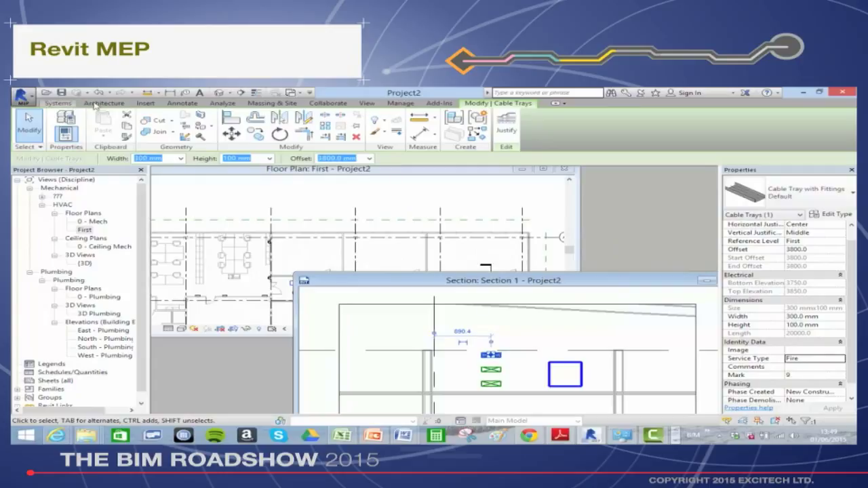
# Step: Draw a 66.7 mm pipe at 3350 mm offset along the corridor in the First floor plan, between the duct and the cable trays
pyautogui.click(58, 103)
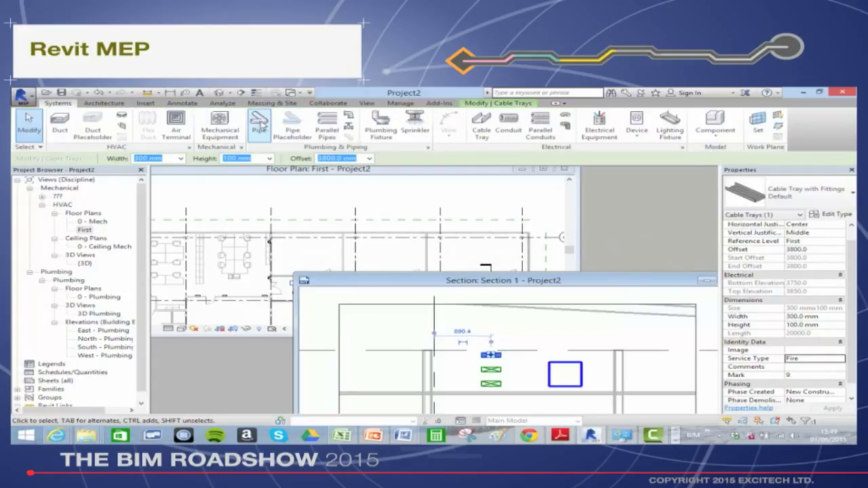
pyautogui.click(259, 123)
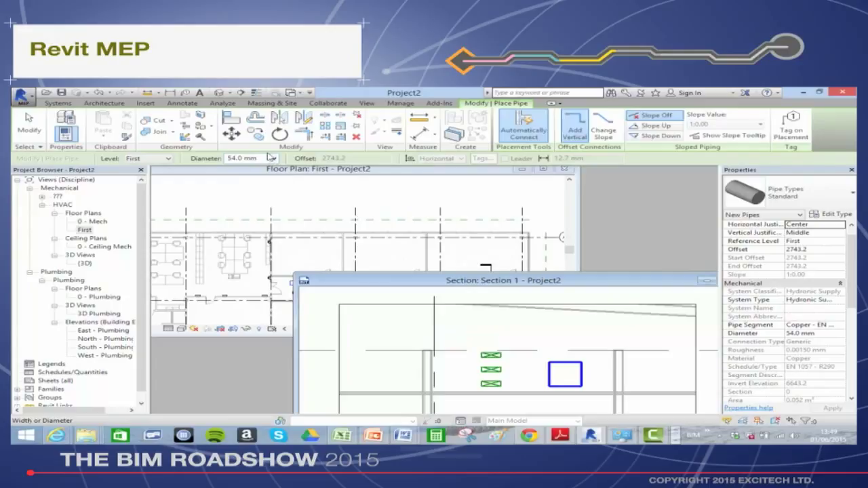
pyautogui.click(822, 250)
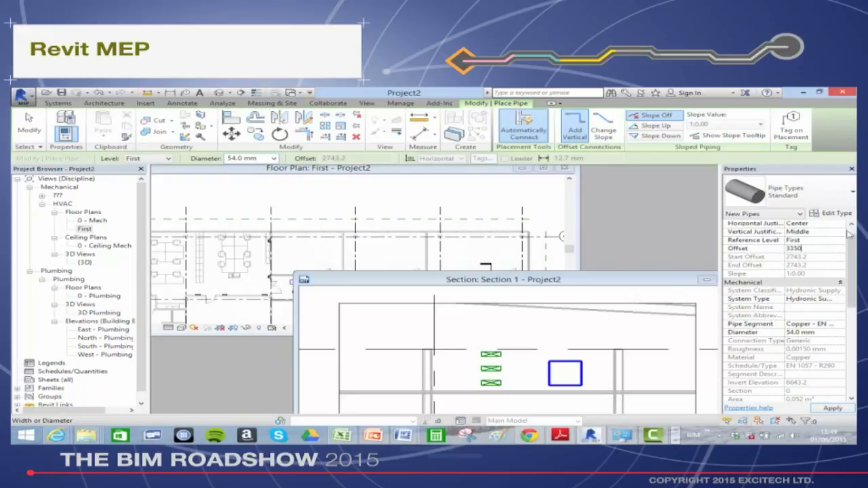
pyautogui.click(274, 158)
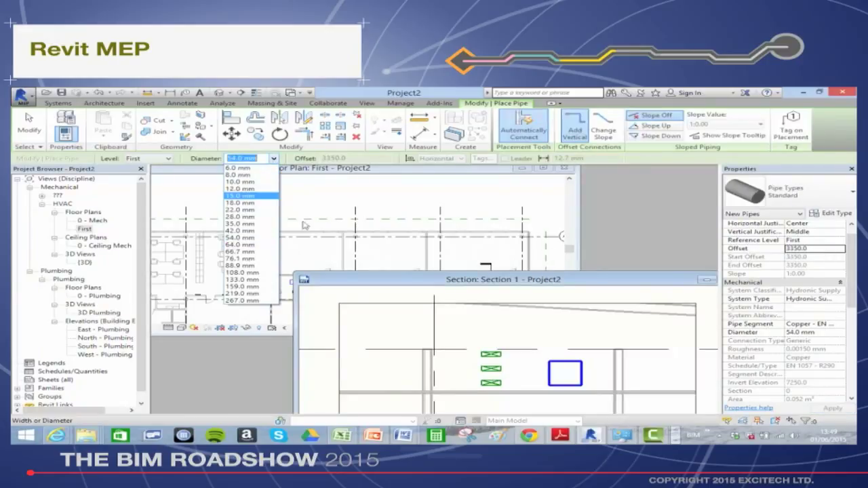
pyautogui.click(241, 251)
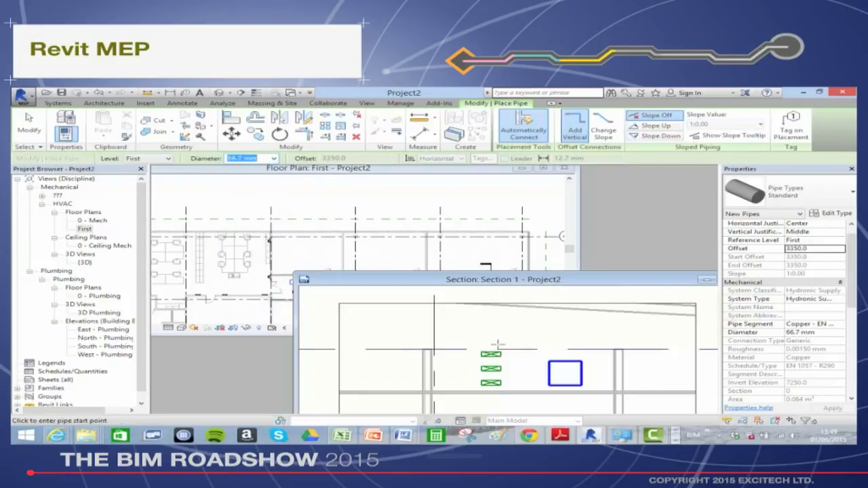
pyautogui.click(415, 176)
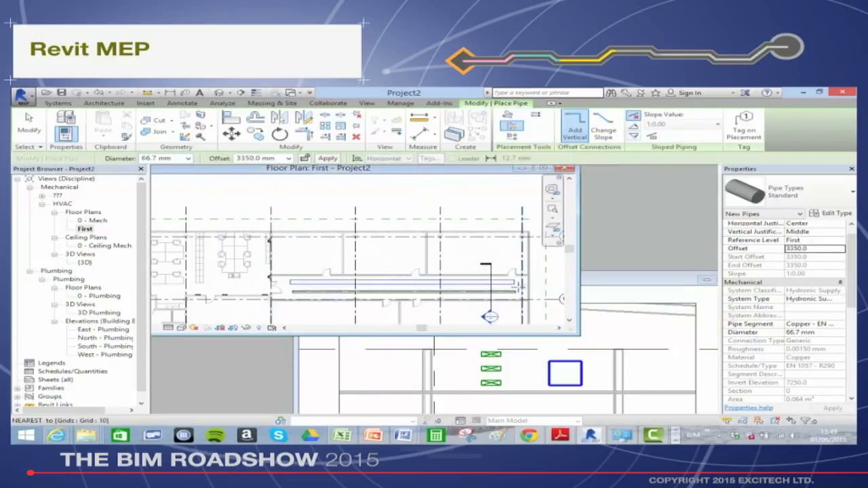
pyautogui.click(519, 288)
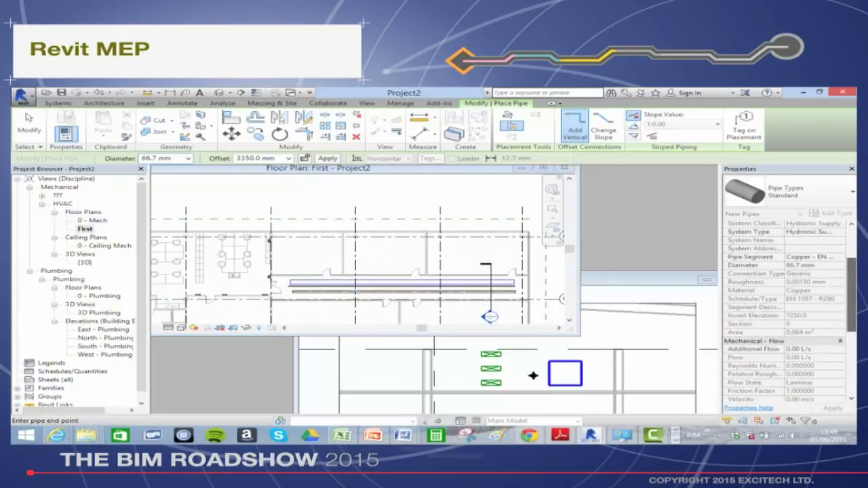
pyautogui.scroll(-5, 845, 301)
pyautogui.scroll(5, 787, 312)
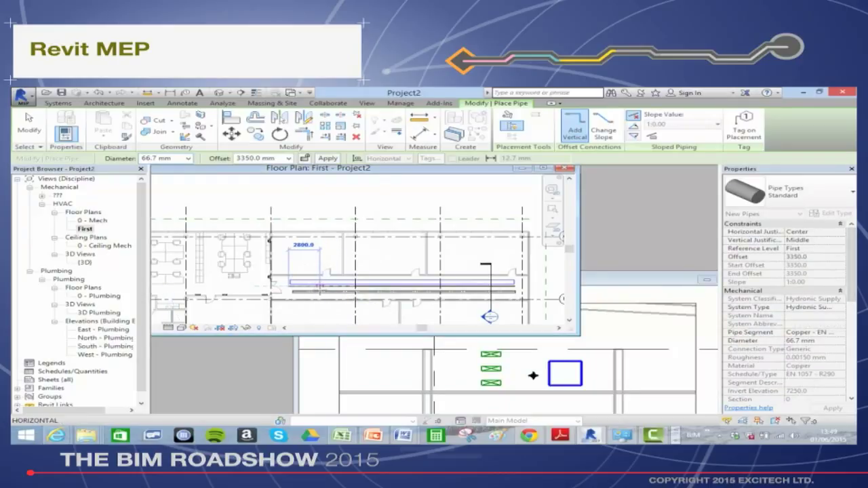
pyautogui.press('Escape')
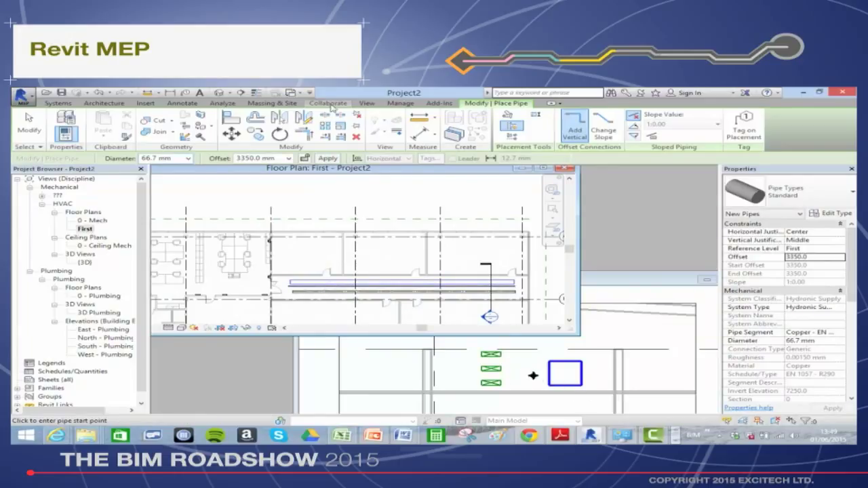
# Step: Display the views with thin lines and take a closer look at the corridor services in the floor plan
pyautogui.click(260, 93)
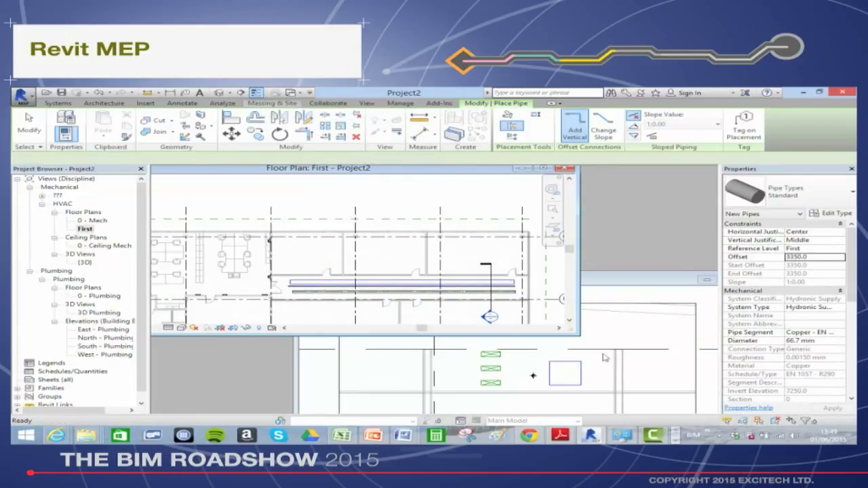
pyautogui.scroll(2, 541, 376)
pyautogui.scroll(-1, 536, 374)
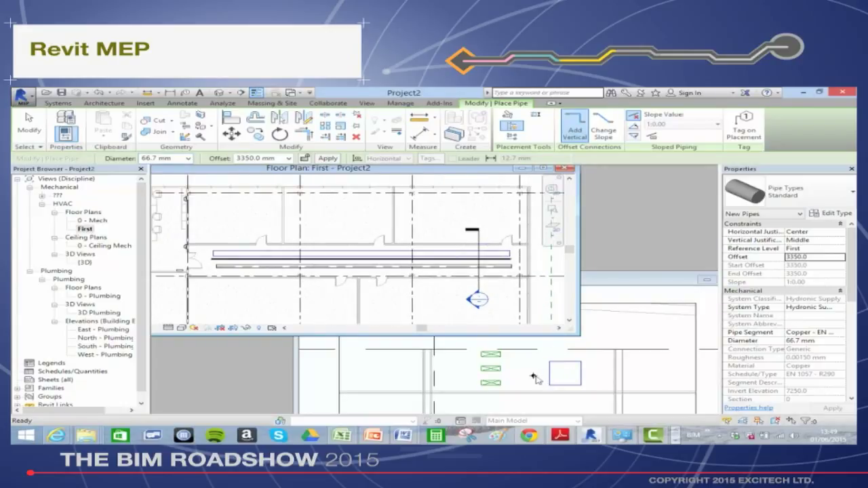
# Step: Check the pipe segments available for new pipes in the Section 1 view and leave the Pipe tool
pyautogui.click(533, 379)
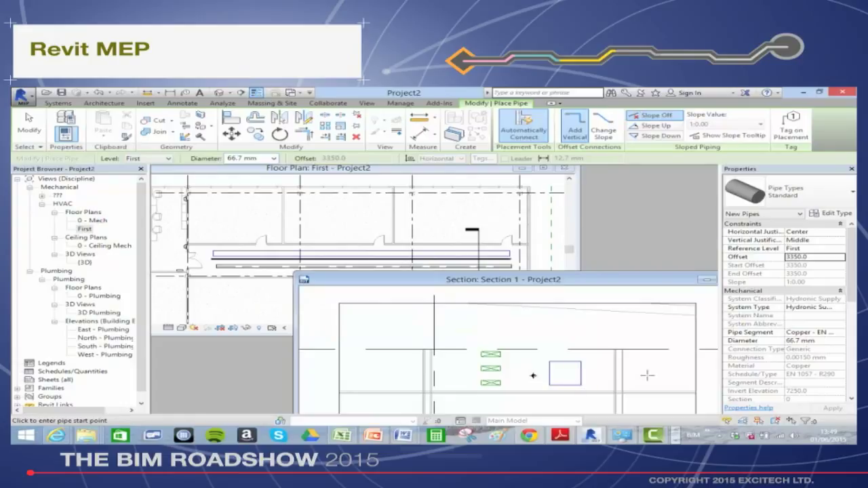
pyautogui.click(802, 333)
pyautogui.click(840, 332)
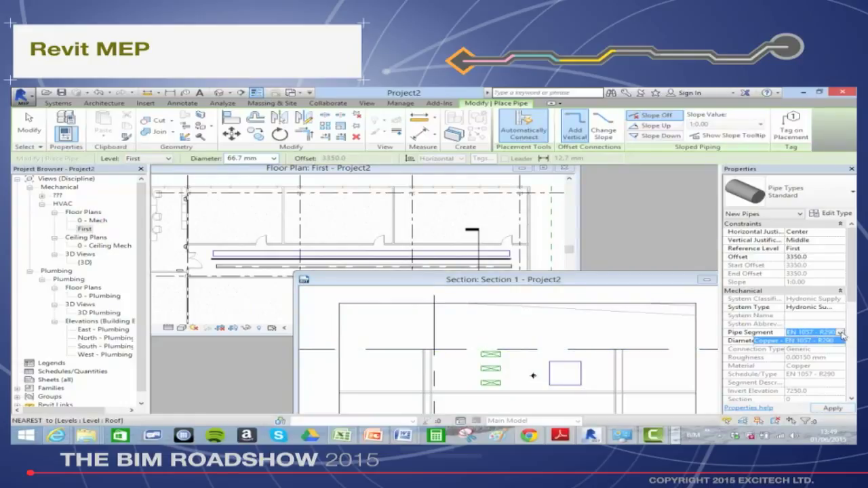
pyautogui.click(824, 341)
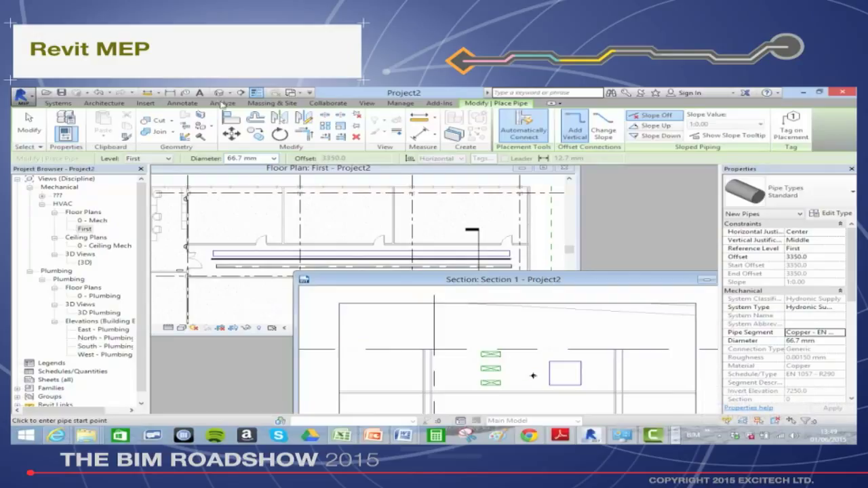
pyautogui.click(28, 122)
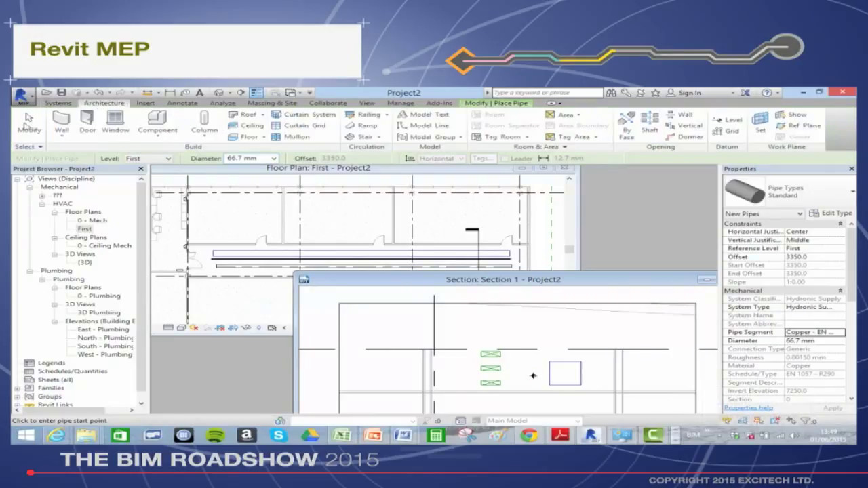
pyautogui.press('Escape')
# Step: Copy the 66.7 mm pipe 300 mm straight up in the section view
pyautogui.click(533, 375)
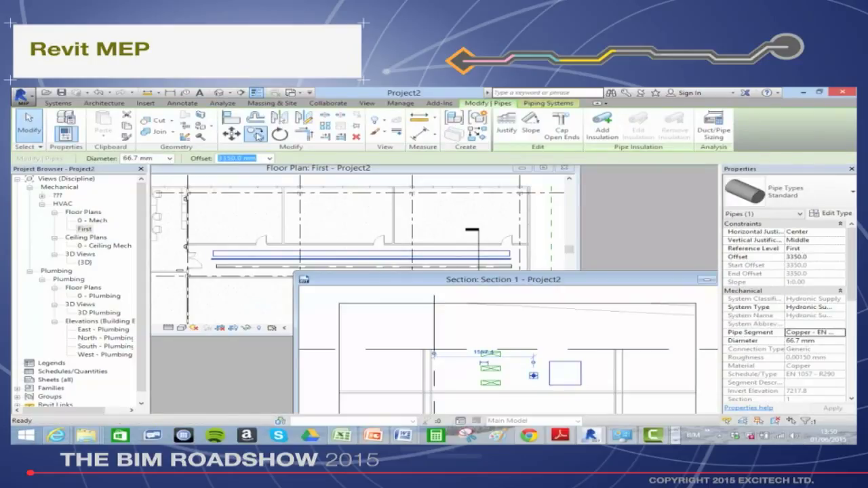
pyautogui.click(256, 134)
pyautogui.click(533, 370)
pyautogui.click(533, 362)
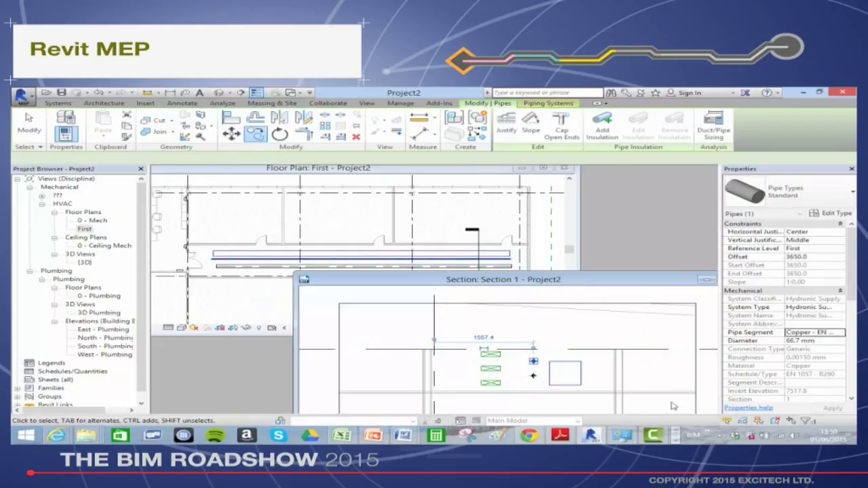
pyautogui.press('Escape')
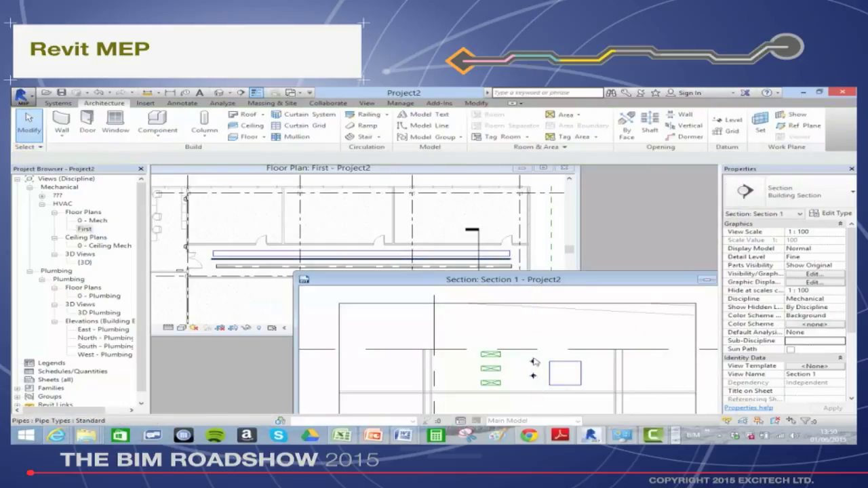
# Step: Review the system types available for the upper pipe and apply Hydronic Supply
pyautogui.click(534, 362)
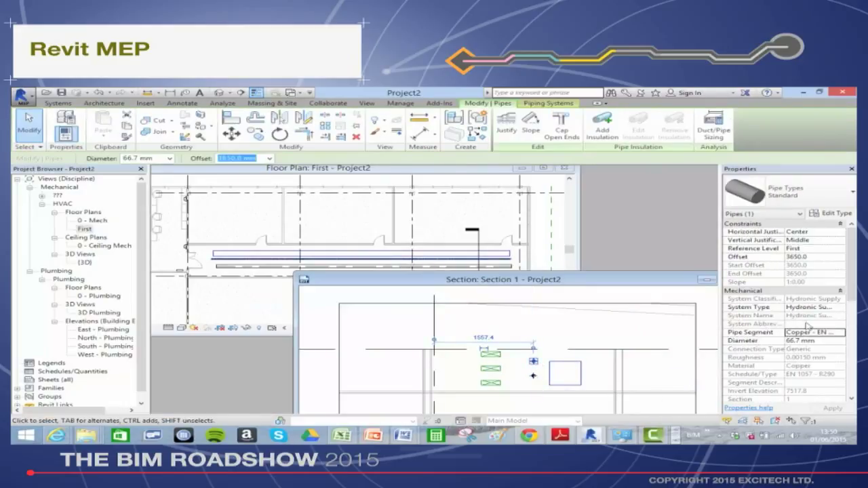
pyautogui.click(793, 309)
pyautogui.click(842, 309)
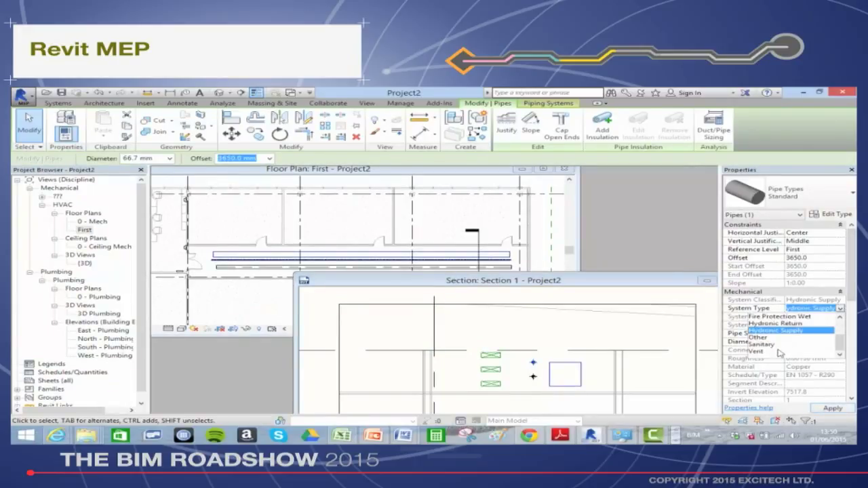
pyautogui.click(780, 316)
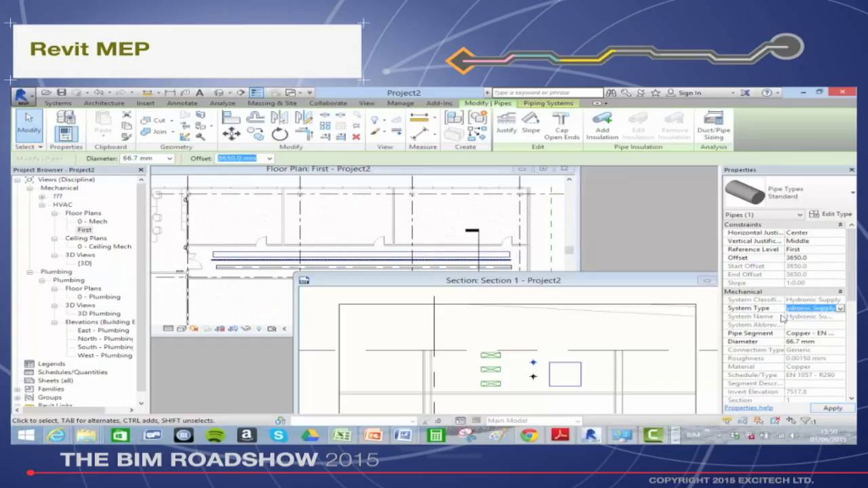
pyautogui.click(834, 408)
pyautogui.click(457, 366)
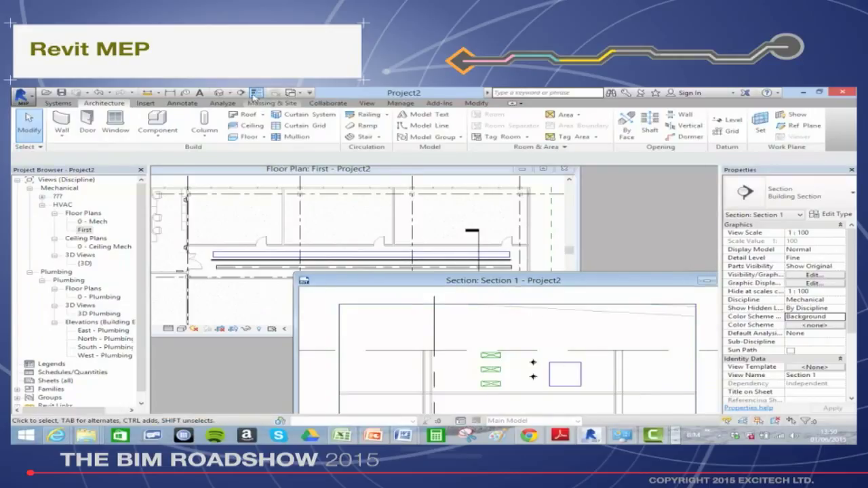
# Step: Open the default 3D view at the end of the corridor services and change its detail level
pyautogui.click(219, 93)
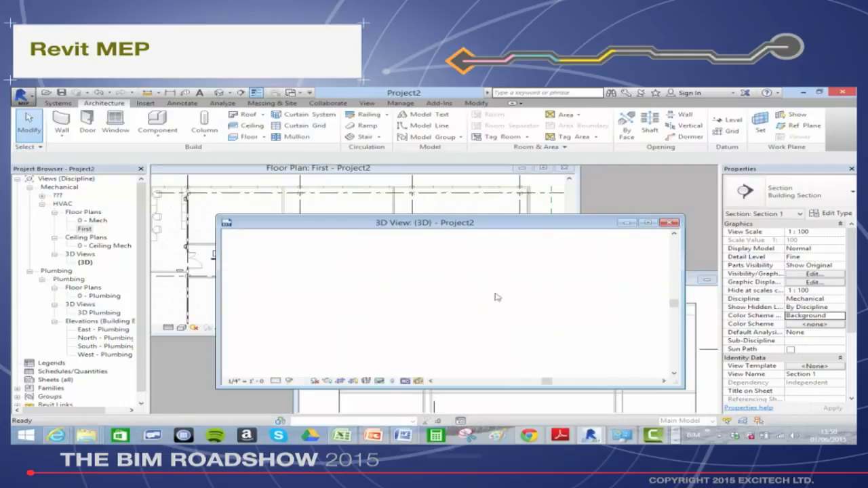
pyautogui.scroll(8, 543, 329)
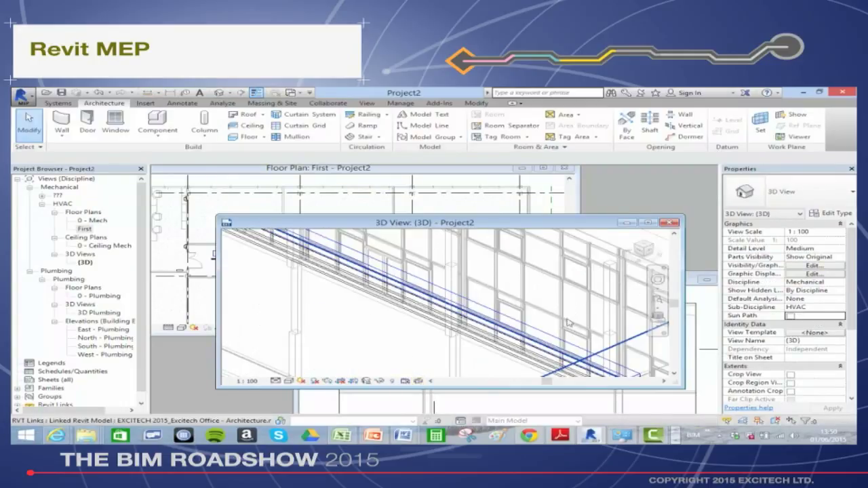
pyautogui.scroll(5, 535, 297)
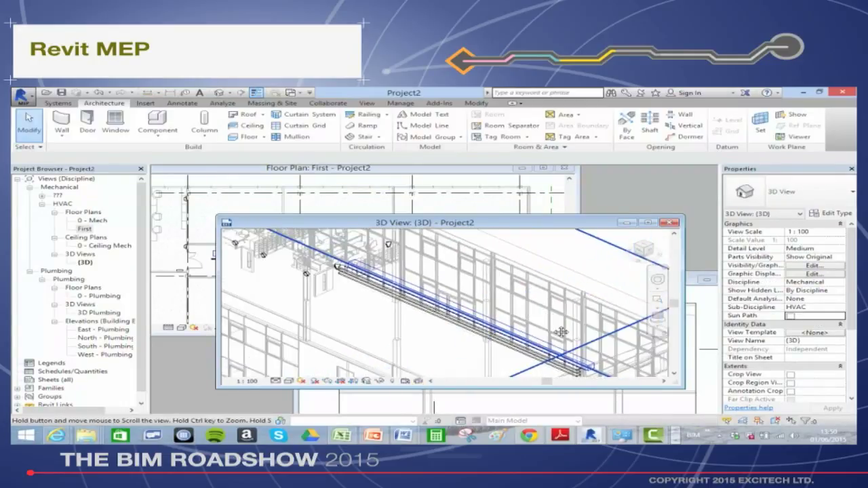
pyautogui.moveTo(609, 359); pyautogui.dragTo(336, 234, button='middle')
pyautogui.scroll(5, 591, 315)
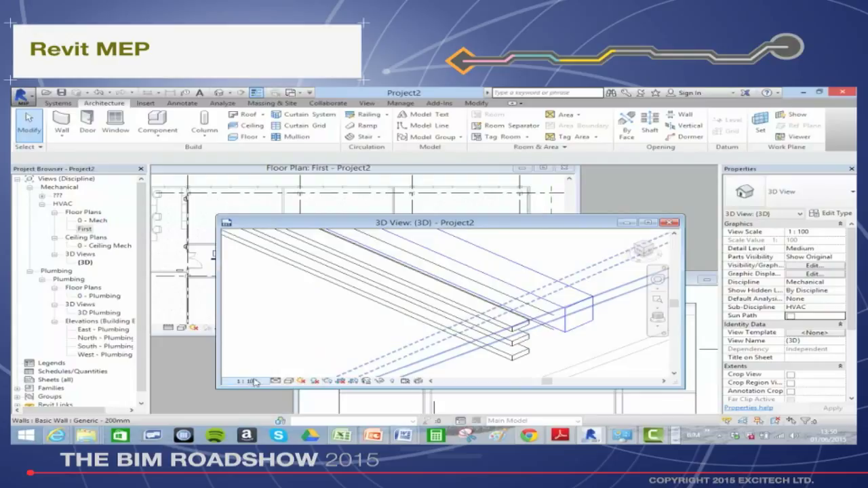
pyautogui.click(276, 380)
pyautogui.click(285, 372)
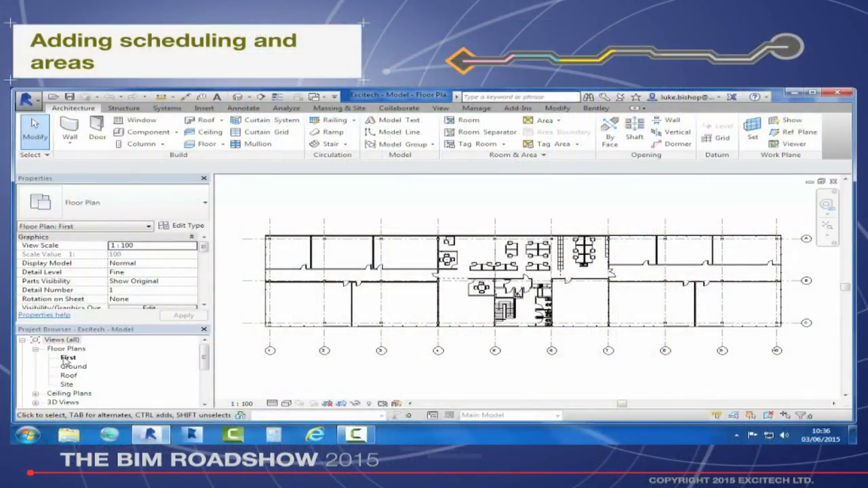
# Step: Place a room tagged with Room Tag With Area in the upper-left corner space of the First floor plan
pyautogui.click(469, 120)
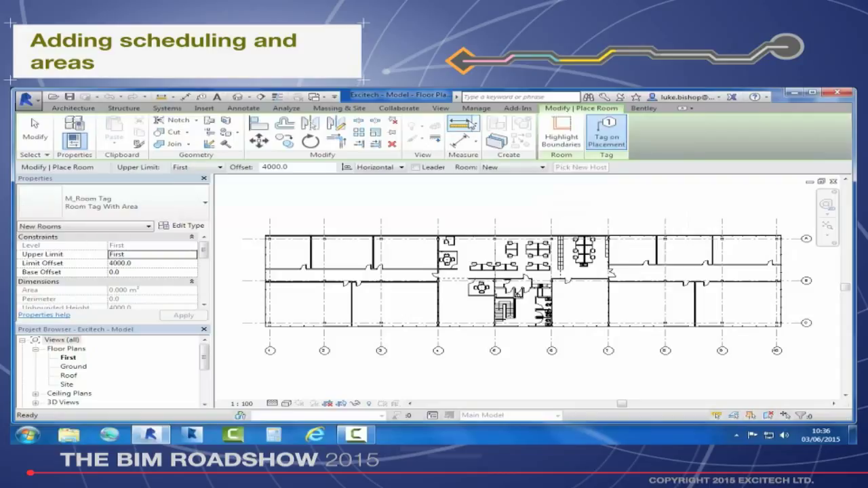
pyautogui.click(130, 203)
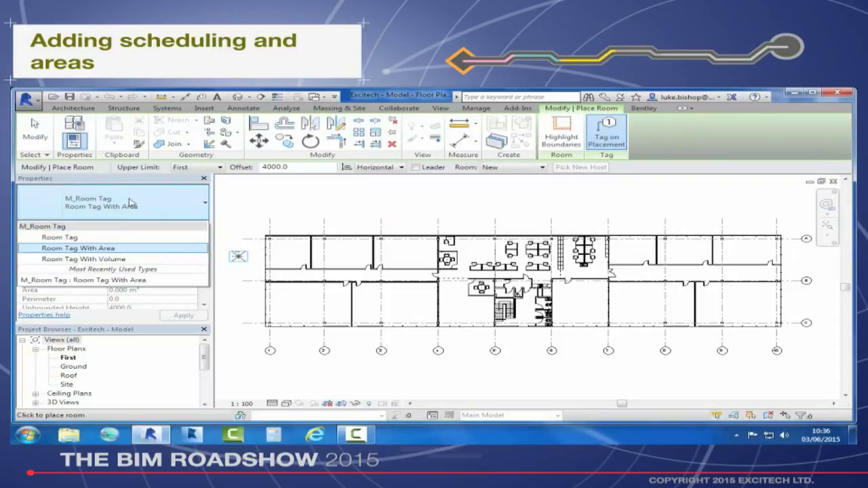
pyautogui.click(108, 249)
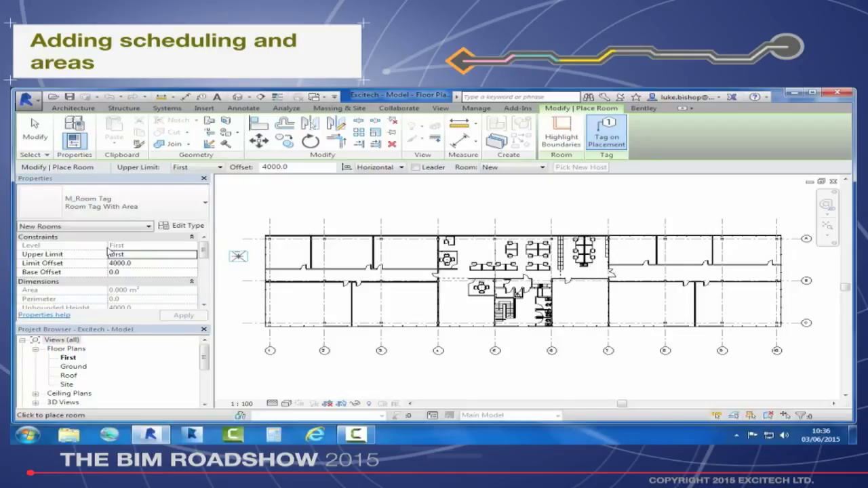
pyautogui.scroll(3, 260, 253)
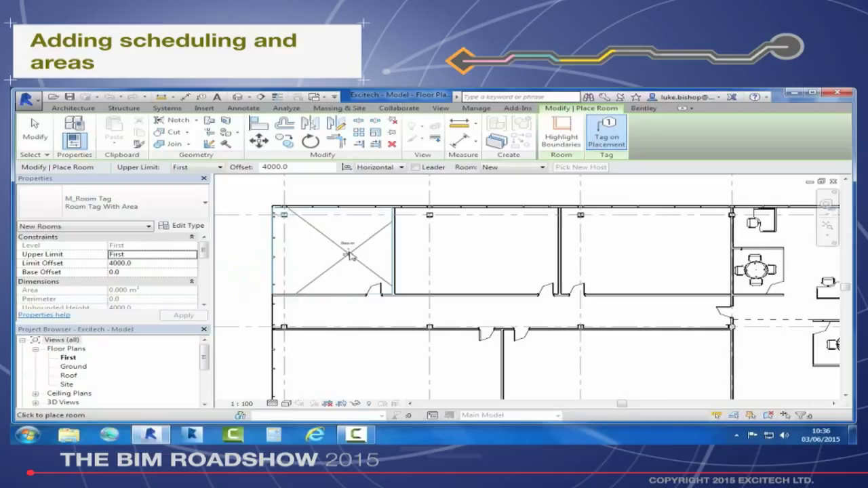
pyautogui.click(332, 249)
pyautogui.click(35, 130)
# Step: Set the corner room's number to 001 and its name to Meeting Room
pyautogui.scroll(2, 280, 273)
pyautogui.moveTo(315, 275); pyautogui.dragTo(331, 298, button='middle')
pyautogui.click(380, 253)
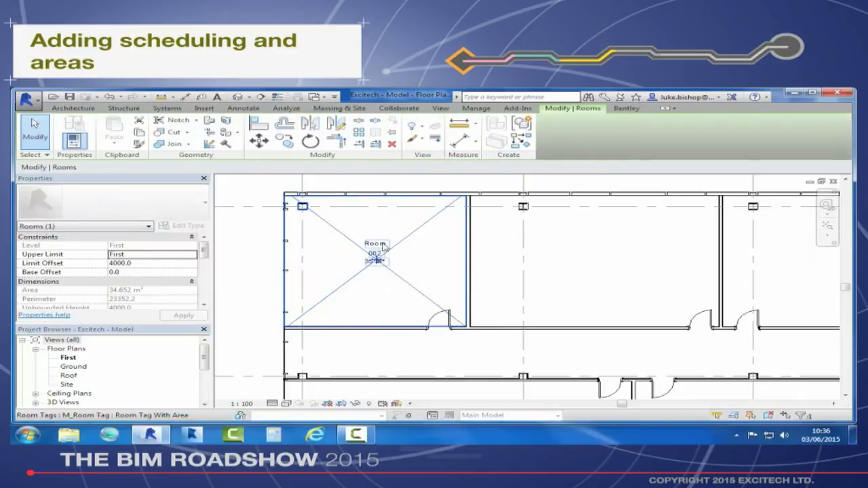
pyautogui.moveTo(206, 249); pyautogui.dragTo(207, 282)
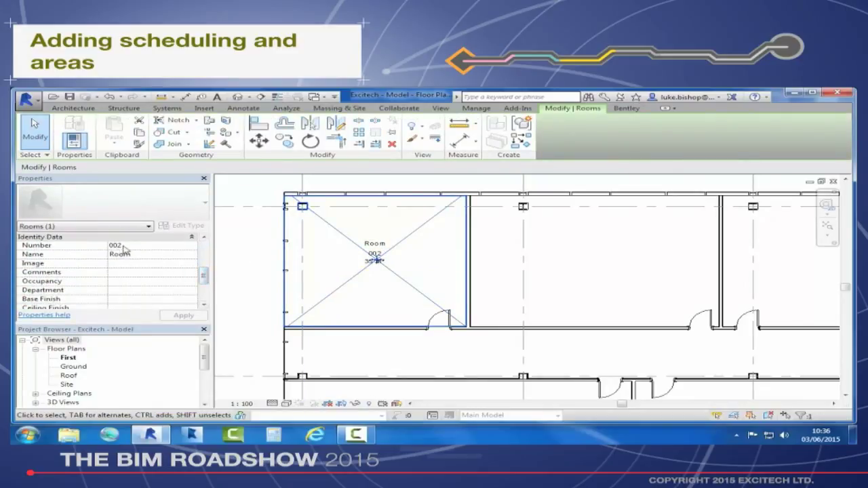
pyautogui.click(131, 245)
pyautogui.write('1')
pyautogui.click(142, 256)
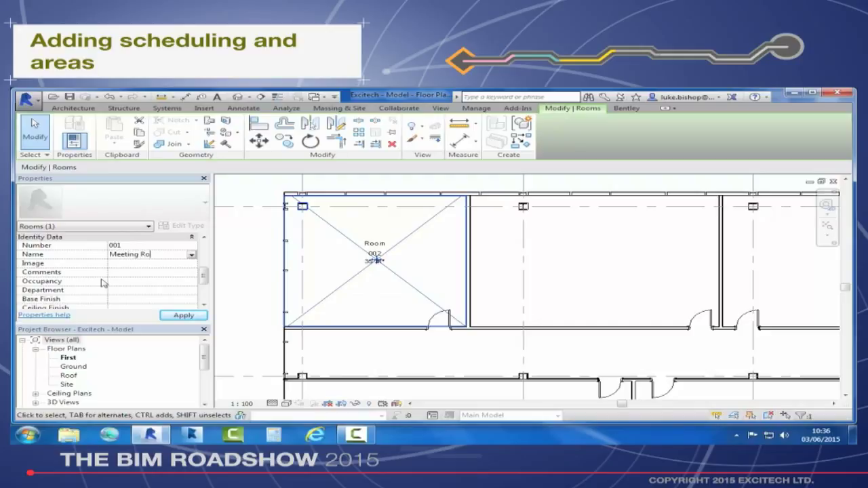
pyautogui.click(180, 315)
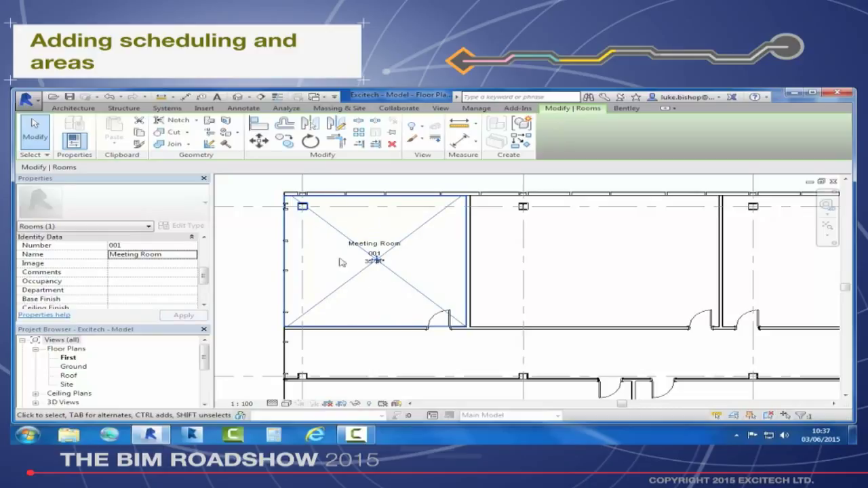
pyautogui.click(382, 291)
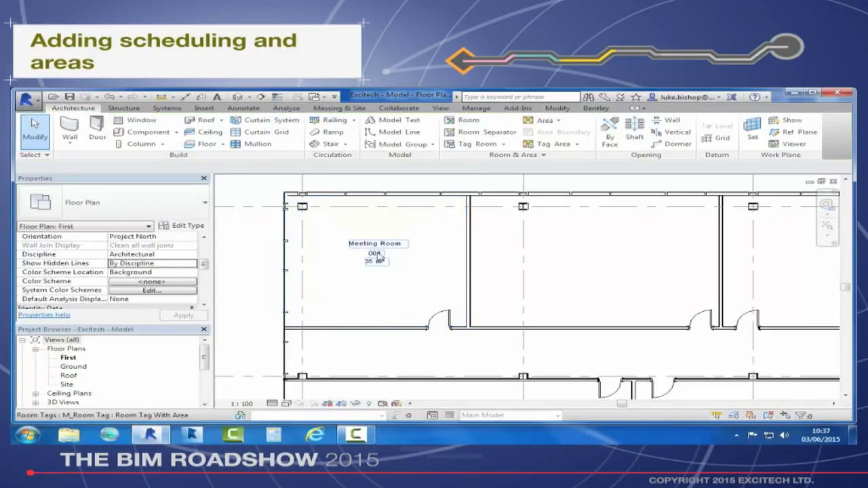
pyautogui.click(393, 294)
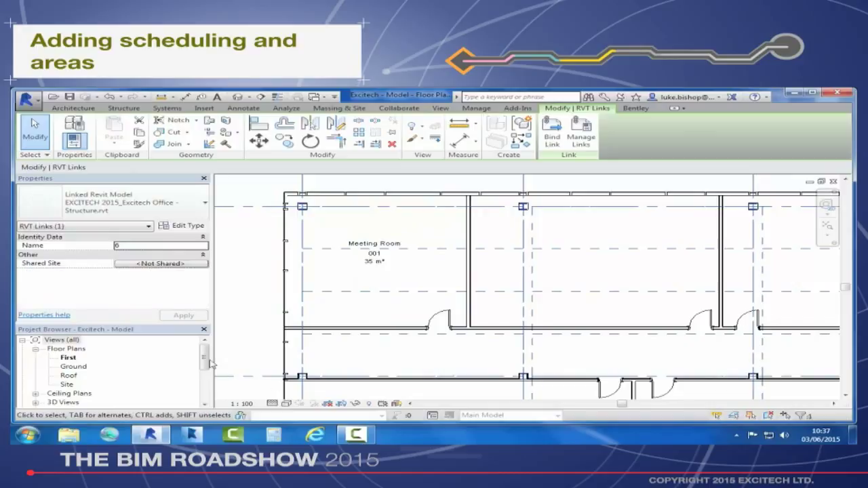
# Step: Create a new schedule for the Rooms category, named Room Schedule, with the New Construction phase
pyautogui.moveTo(207, 356); pyautogui.dragTo(207, 359)
pyautogui.scroll(-3, 208, 363)
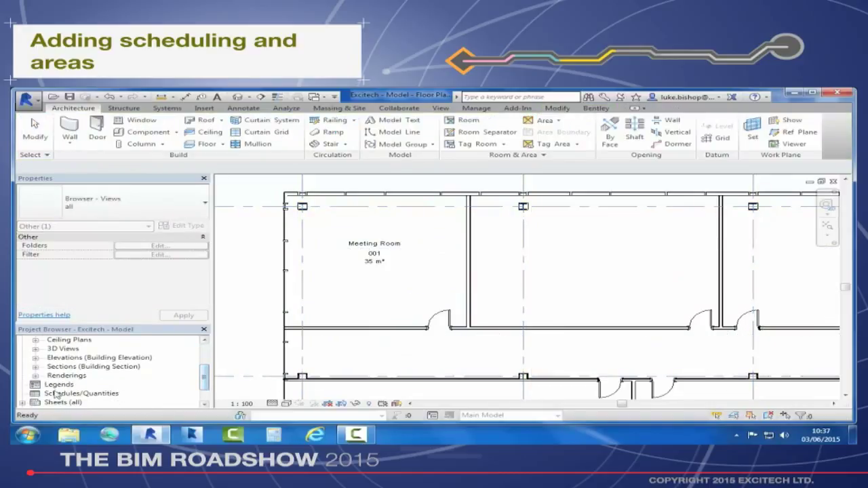
pyautogui.click(77, 394)
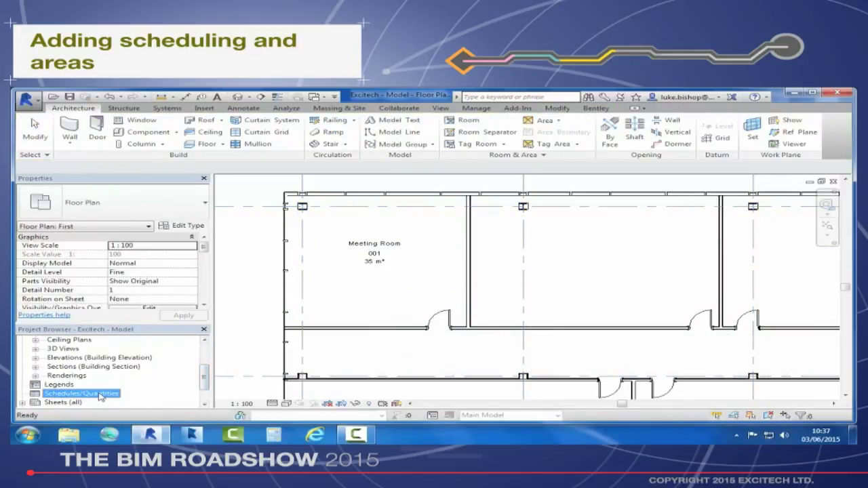
pyautogui.rightClick(99, 397)
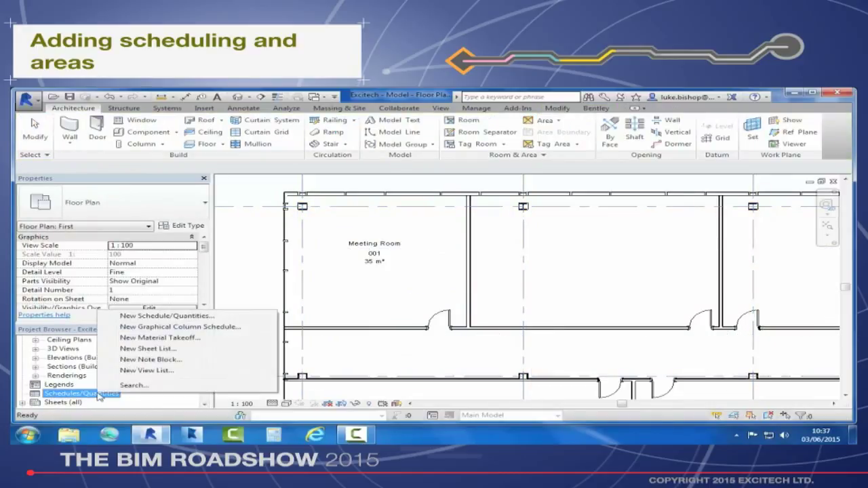
pyautogui.click(170, 316)
pyautogui.moveTo(417, 226); pyautogui.dragTo(419, 276)
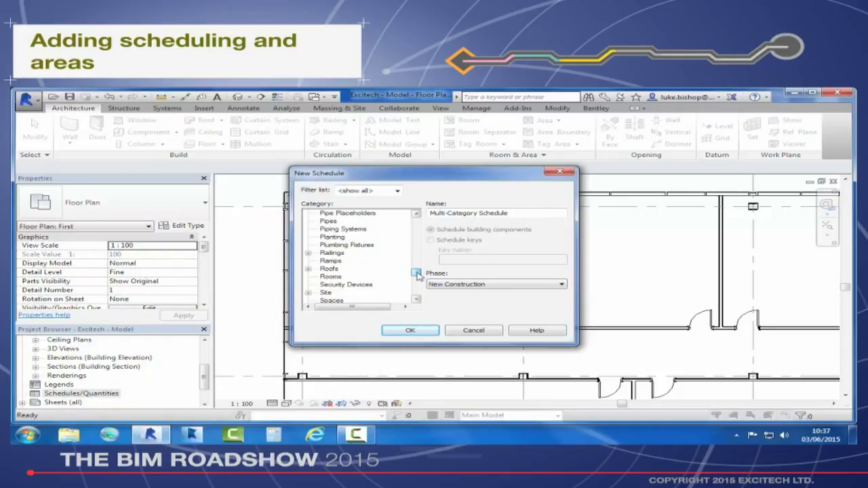
pyautogui.click(331, 278)
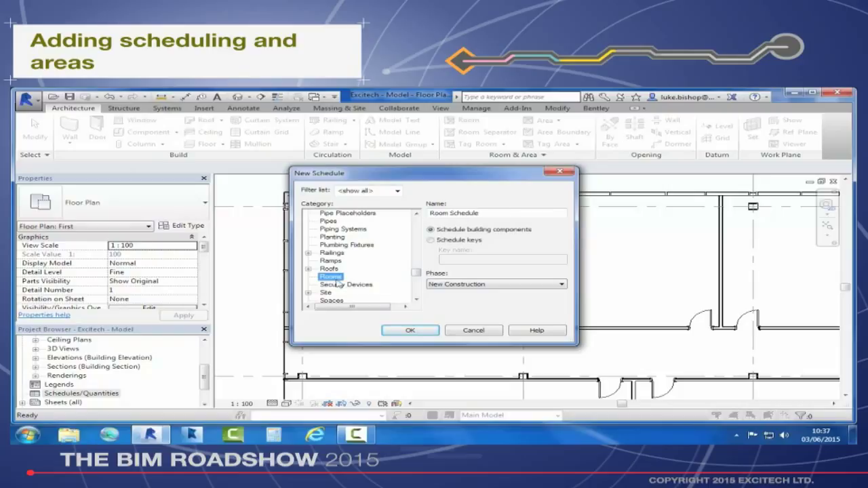
pyautogui.click(417, 331)
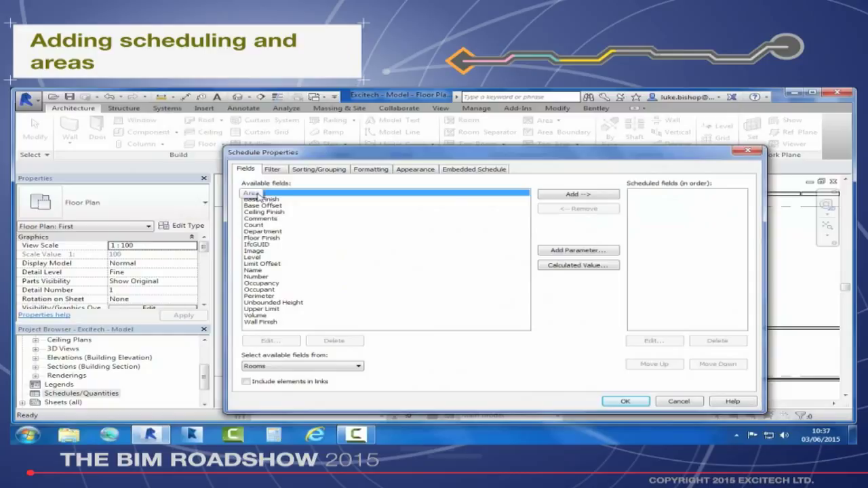
# Step: Add the Area, Name and Number fields to the room schedule and order them as Number, Name, Area
pyautogui.click(578, 195)
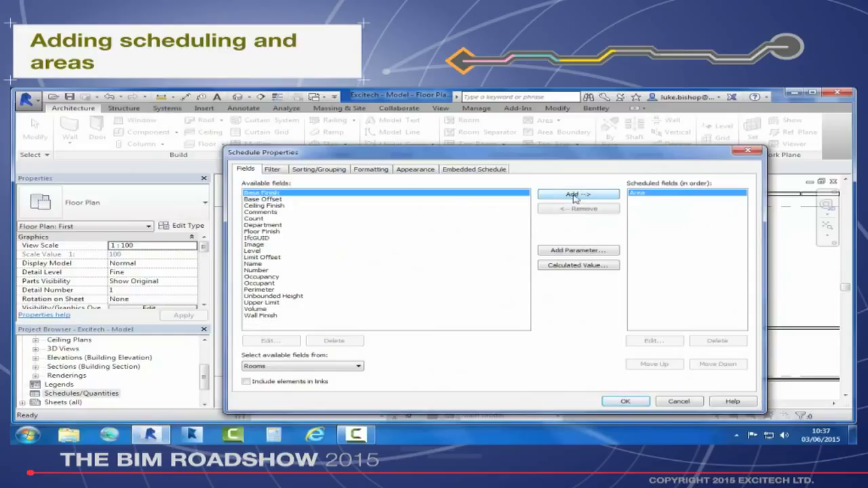
pyautogui.click(254, 264)
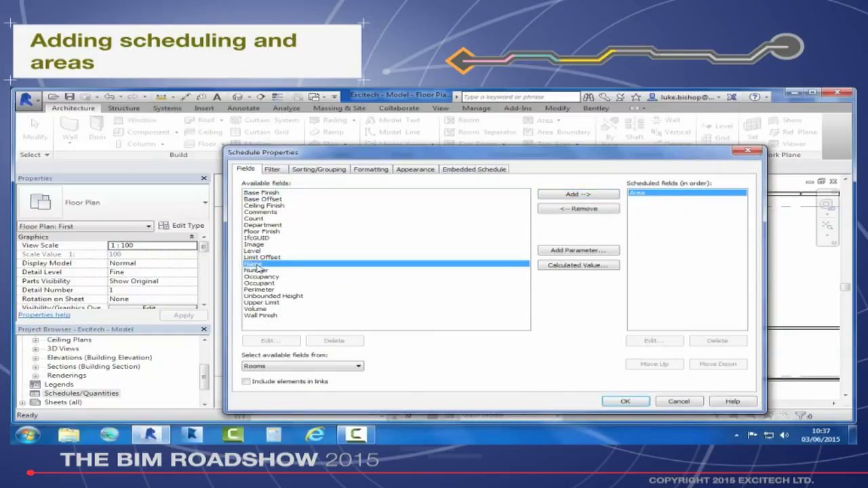
pyautogui.click(578, 195)
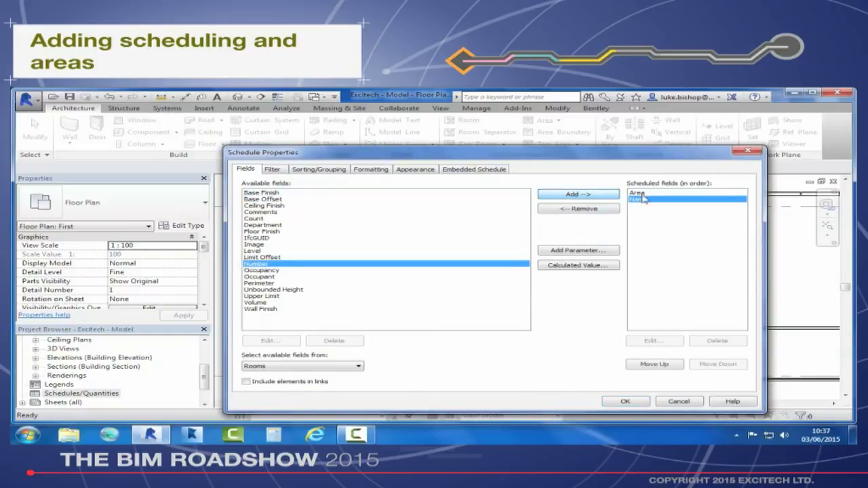
pyautogui.click(571, 195)
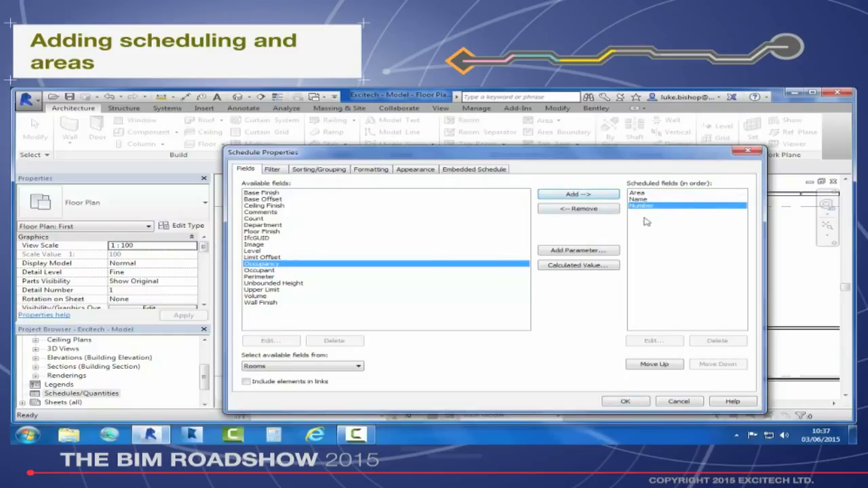
pyautogui.click(652, 364)
pyautogui.click(652, 365)
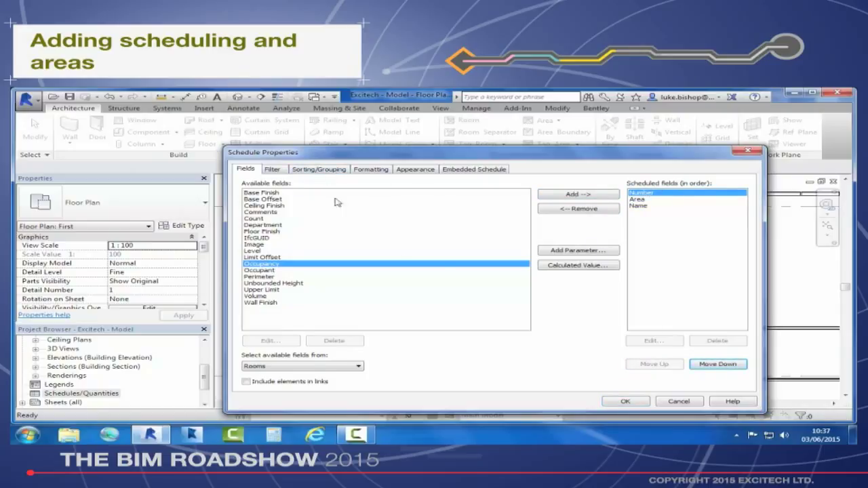
pyautogui.click(649, 206)
pyautogui.click(655, 364)
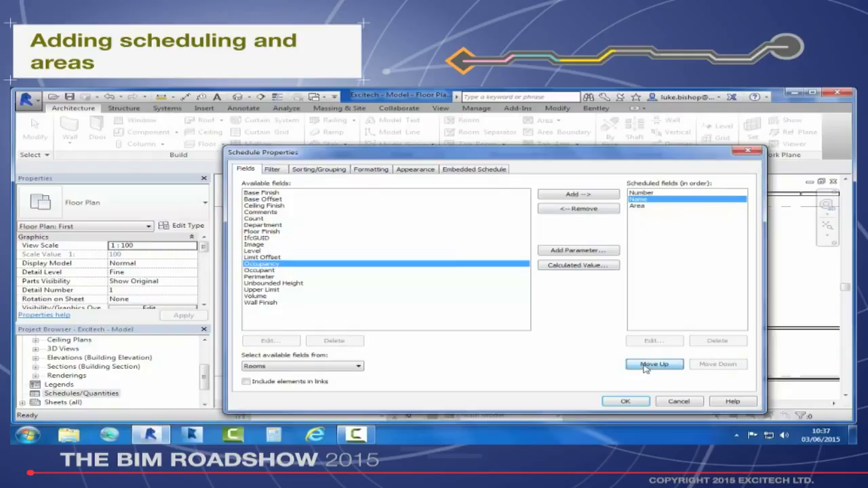
pyautogui.click(683, 253)
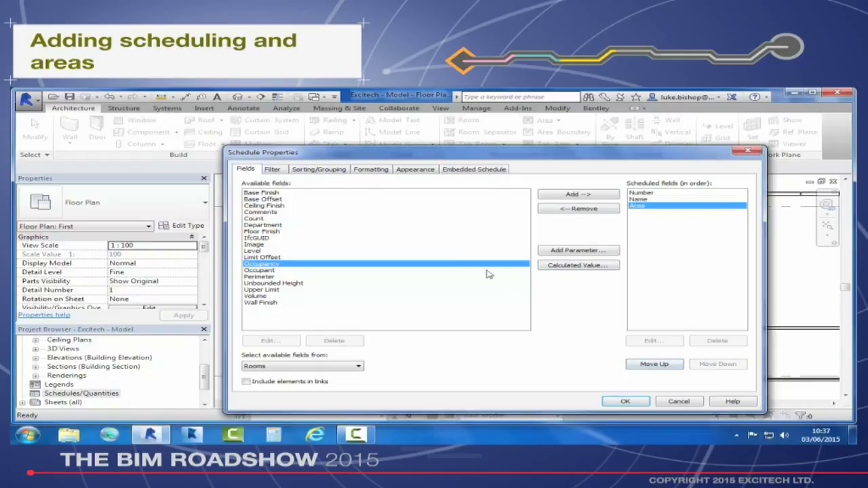
# Step: Sort the room schedule by Number, turn on grand totals with title, count and totals, and generate the schedule
pyautogui.click(307, 171)
pyautogui.click(342, 186)
pyautogui.click(333, 201)
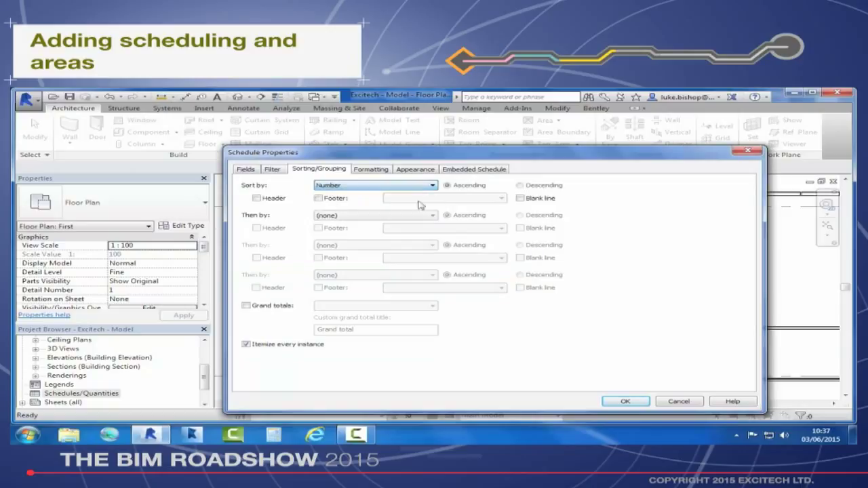
pyautogui.click(274, 308)
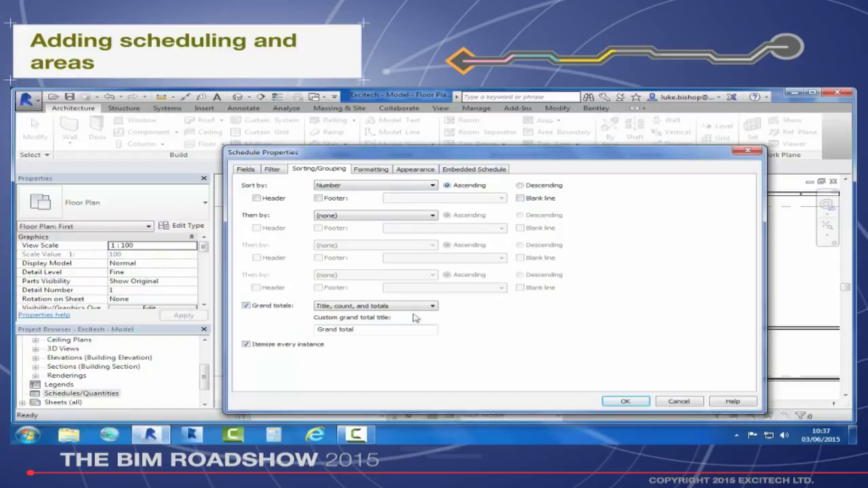
pyautogui.click(626, 401)
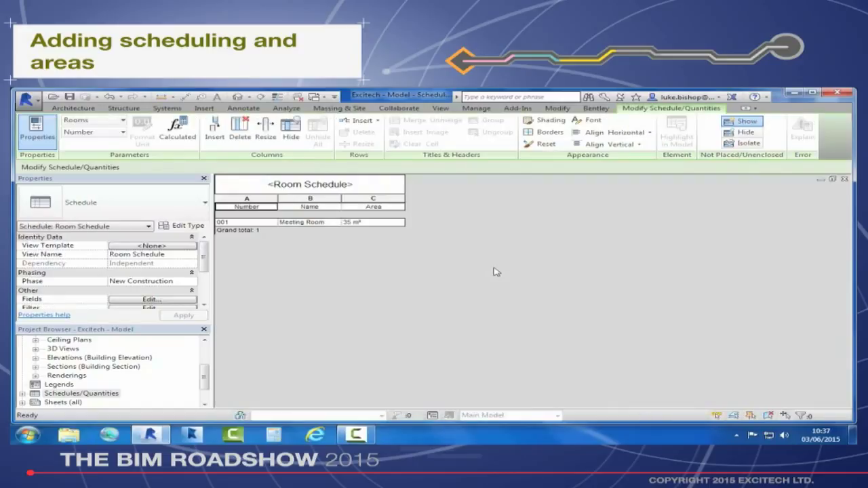
# Step: Arrange the Room Schedule and the First floor plan windows side by side
pyautogui.click(833, 180)
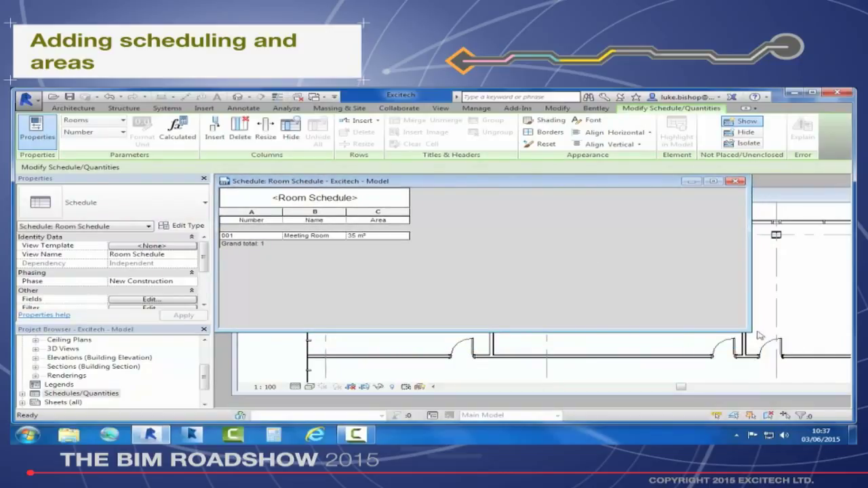
pyautogui.moveTo(750, 331); pyautogui.dragTo(418, 407)
pyautogui.moveTo(514, 198); pyautogui.dragTo(302, 189)
pyautogui.moveTo(776, 388); pyautogui.dragTo(412, 389)
pyautogui.moveTo(277, 193); pyautogui.dragTo(638, 186)
pyautogui.moveTo(778, 382); pyautogui.dragTo(848, 407)
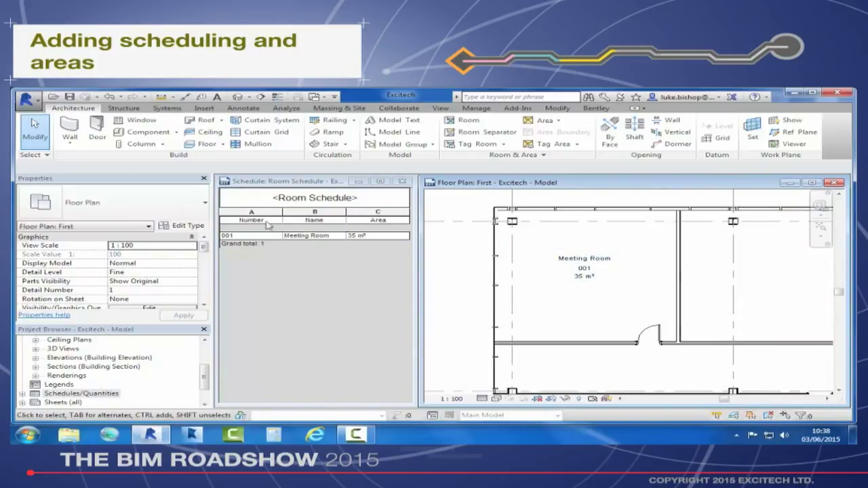
# Step: Rename room 001 to Office in the room schedule and select the room in the floor plan
pyautogui.click(329, 237)
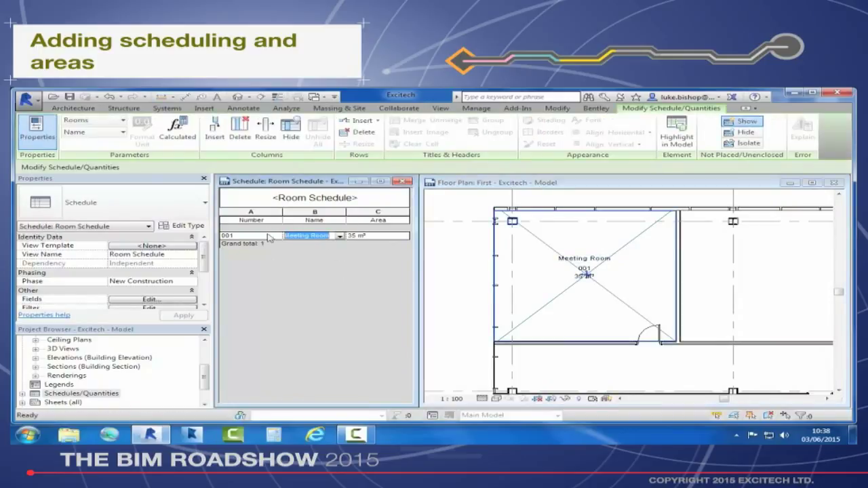
pyautogui.write('Office')
pyautogui.click(584, 306)
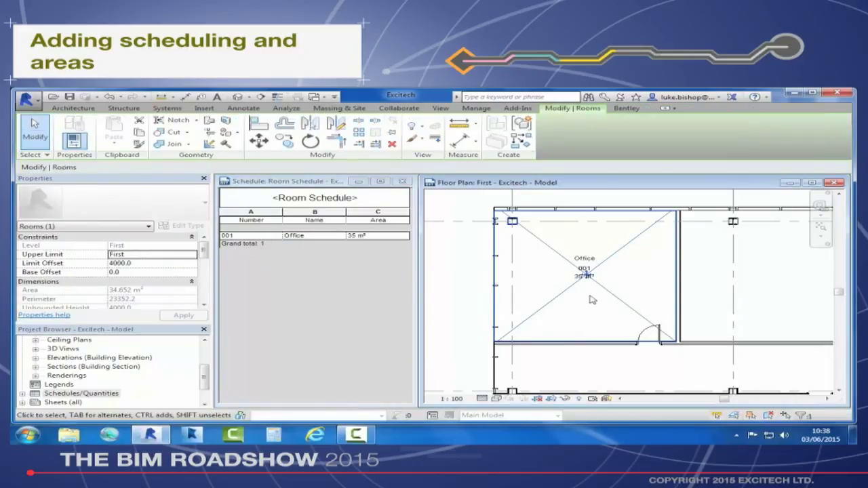
# Step: Rename room 001 to Meeting Room through its tag in the floor plan
pyautogui.click(586, 268)
pyautogui.click(585, 258)
pyautogui.write('Mee')
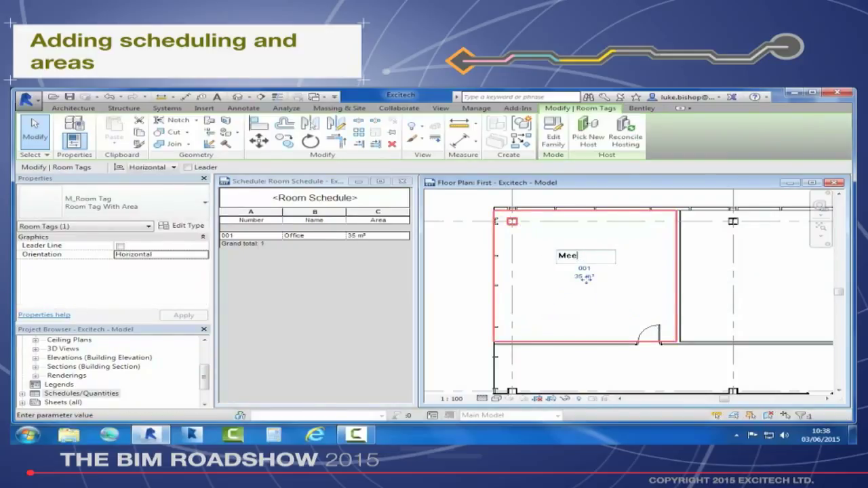
pyautogui.write('tign')
pyautogui.press('BackSpace')
pyautogui.write('g Room')
pyautogui.press('Return')
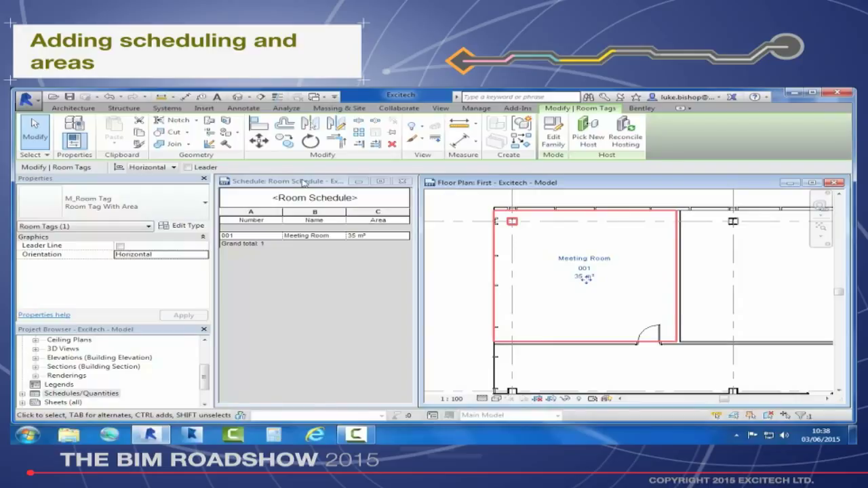
# Step: Maximise the First floor plan and place tagged rooms in the enclosed areas neighbouring Meeting Room 001
pyautogui.click(812, 183)
pyautogui.click(542, 268)
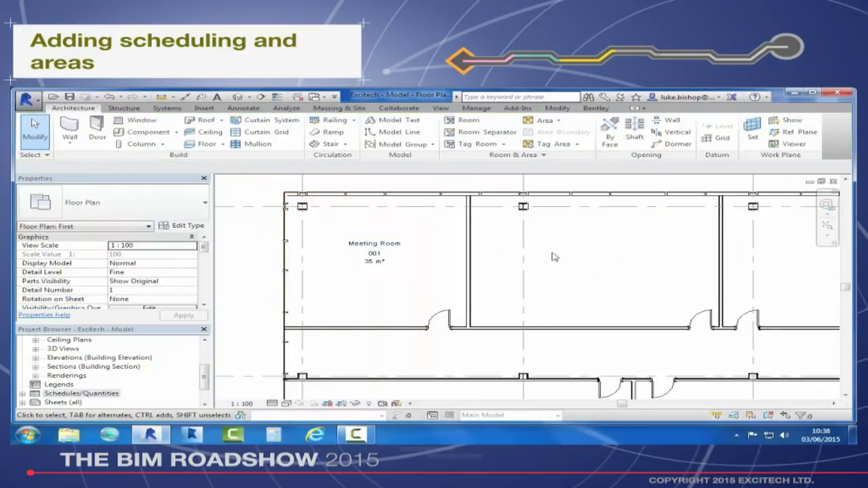
pyautogui.click(467, 120)
pyautogui.scroll(-2, 477, 236)
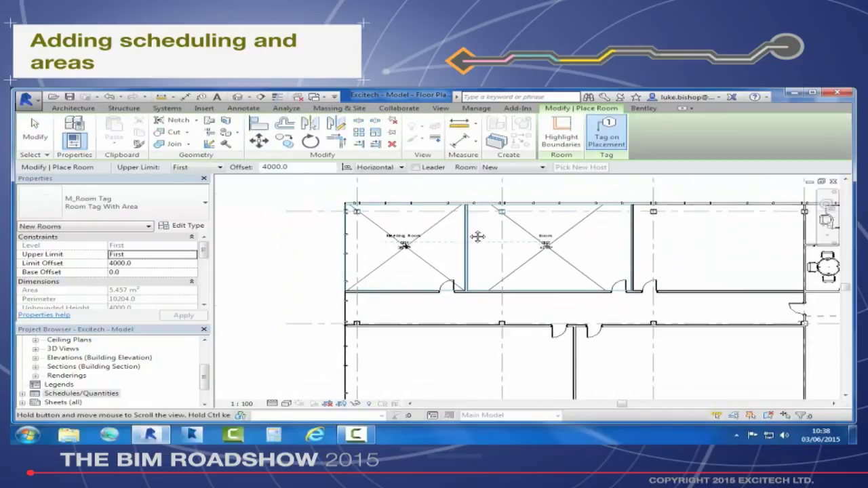
pyautogui.scroll(-2, 477, 236)
pyautogui.click(565, 226)
pyautogui.click(367, 326)
pyautogui.click(557, 330)
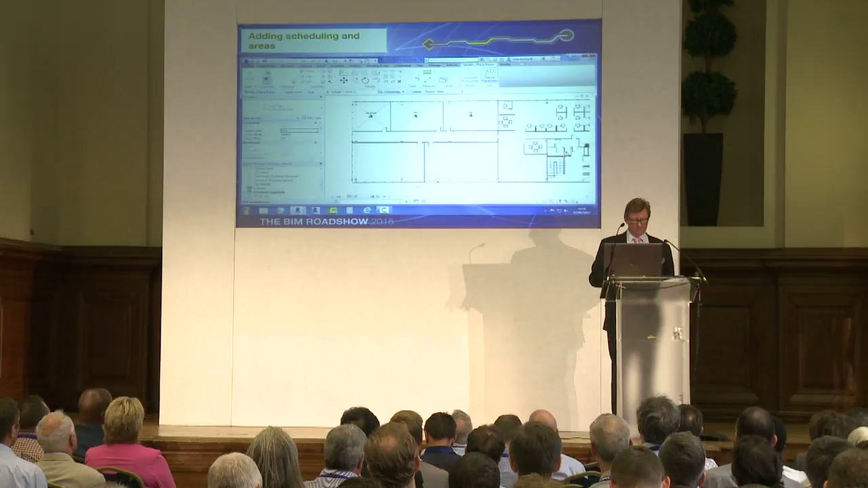
pyautogui.press('Right')
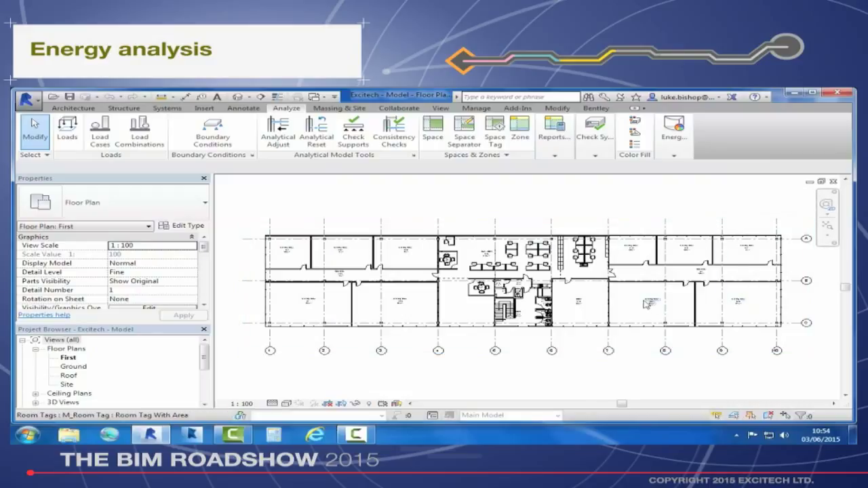
# Step: Place a space in Meeting Room 001 on the First floor plan
pyautogui.click(432, 129)
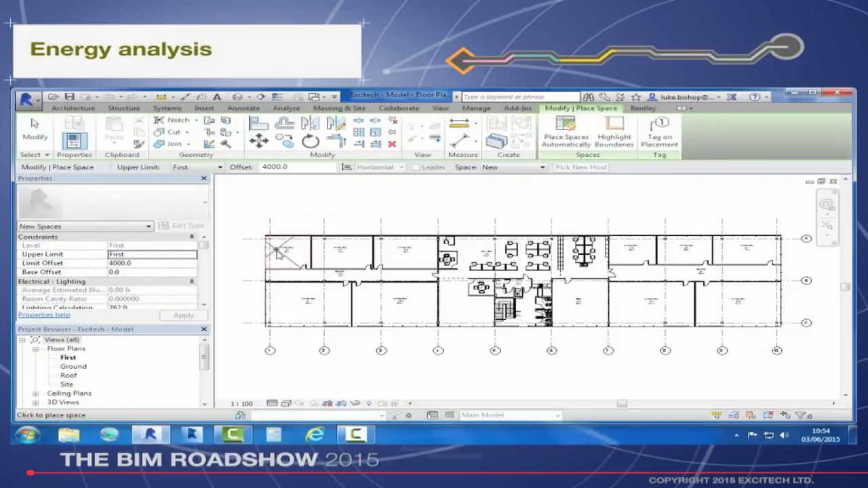
pyautogui.scroll(4, 292, 255)
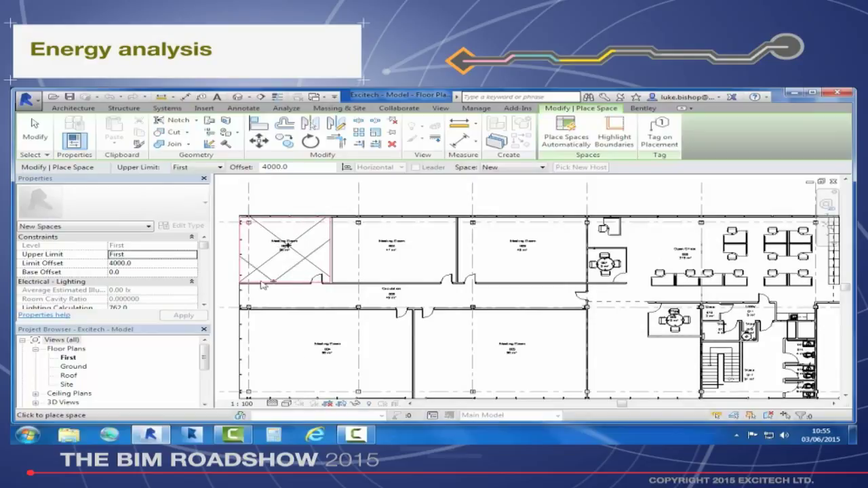
pyautogui.click(34, 129)
# Step: Select the space in Meeting Room 001 and examine its lighting, electrical load, airflow and dimension properties
pyautogui.scroll(2, 285, 260)
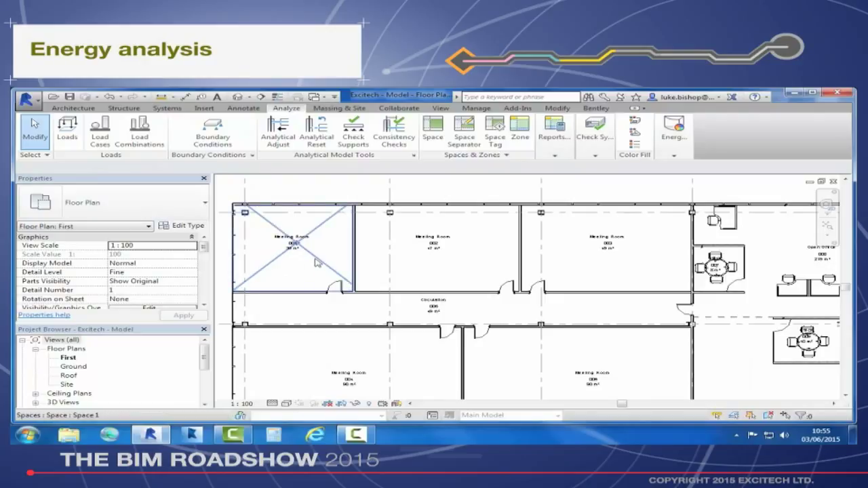
pyautogui.click(301, 254)
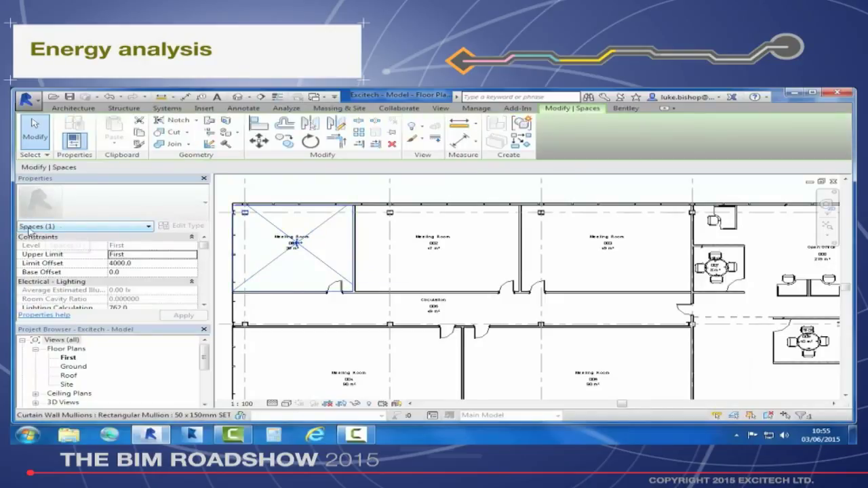
pyautogui.scroll(-3, 204, 251)
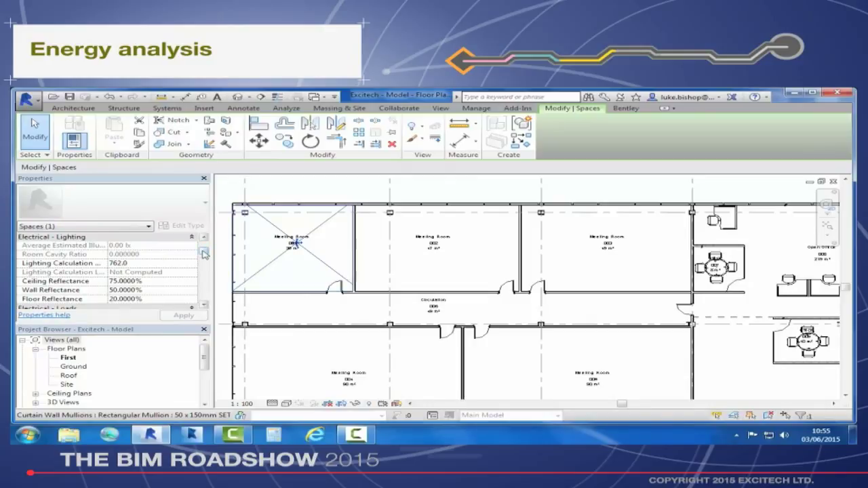
pyautogui.scroll(-5, 204, 251)
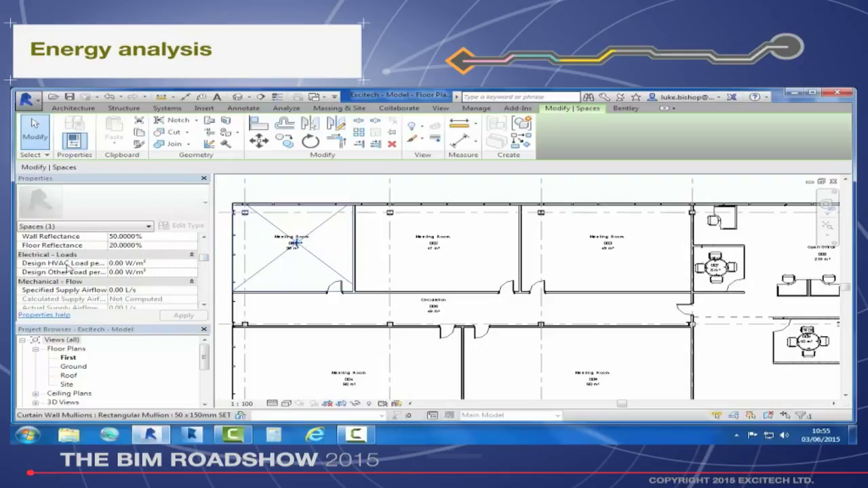
pyautogui.moveTo(208, 261); pyautogui.dragTo(207, 265)
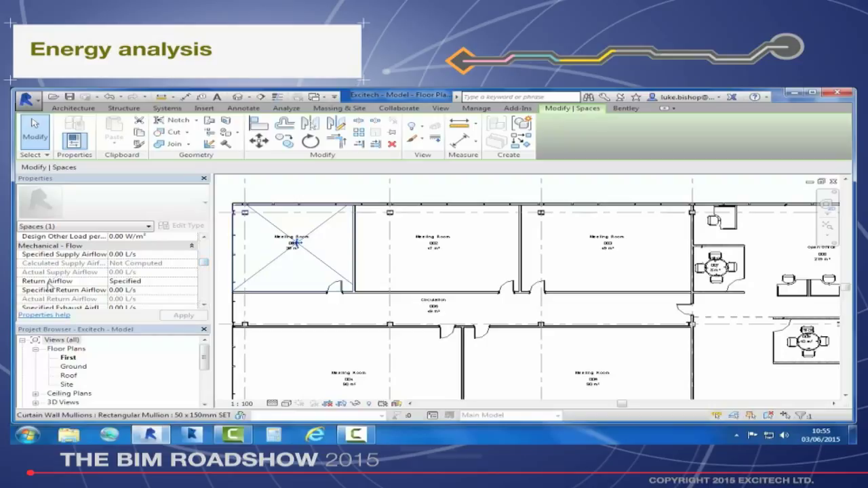
pyautogui.moveTo(204, 265); pyautogui.dragTo(205, 270)
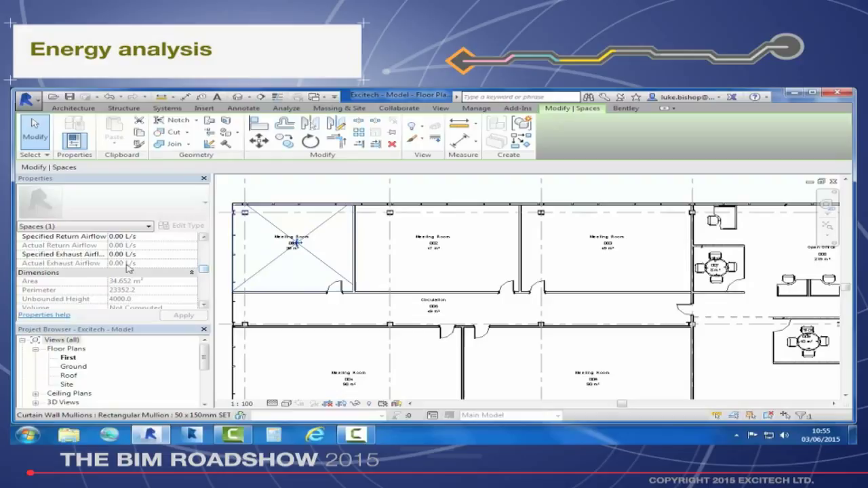
pyautogui.moveTo(206, 273); pyautogui.dragTo(208, 275)
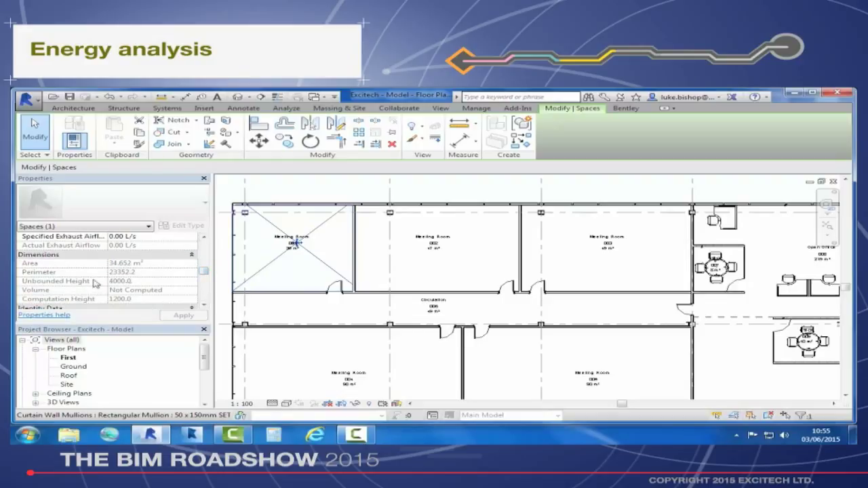
# Step: Set the selected space's number to 001 and its name to Meeting Room, then deselect it
pyautogui.moveTo(203, 273); pyautogui.dragTo(205, 281)
pyautogui.click(116, 263)
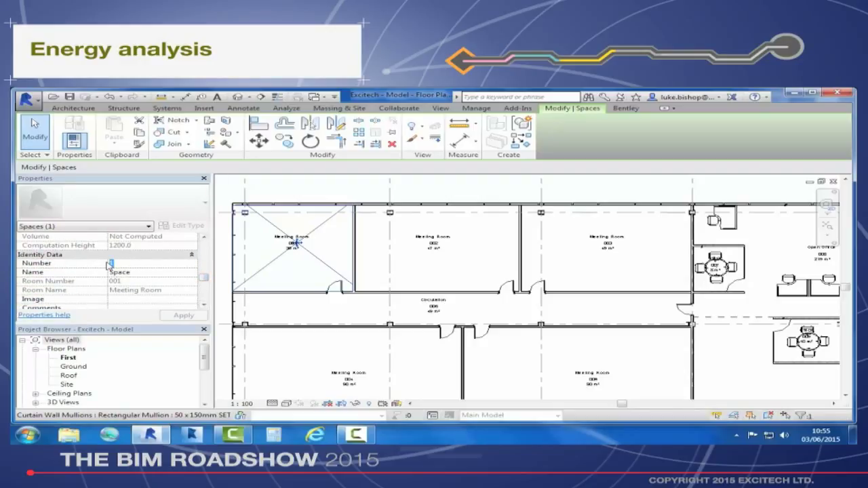
pyautogui.write('001')
pyautogui.click(135, 272)
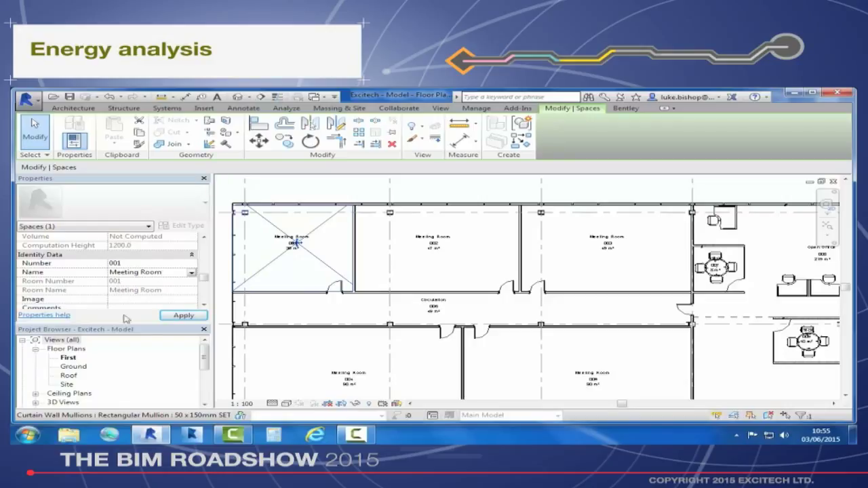
pyautogui.click(183, 315)
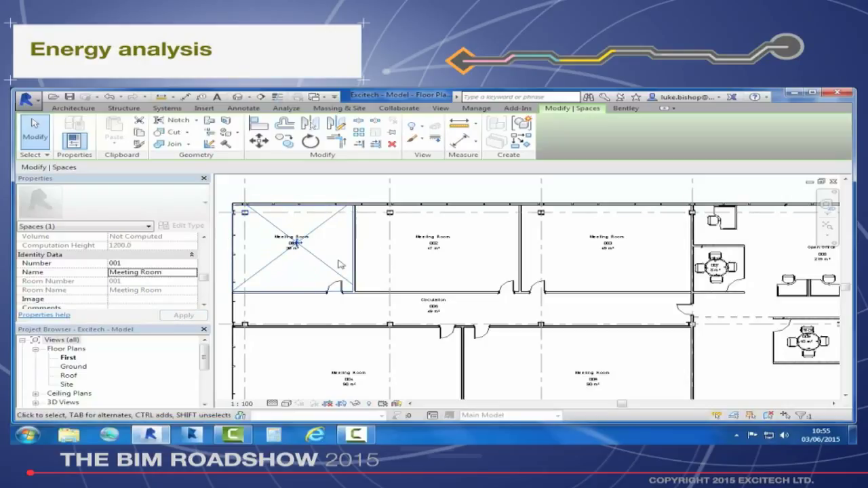
pyautogui.scroll(-4, 339, 264)
pyautogui.press('Escape')
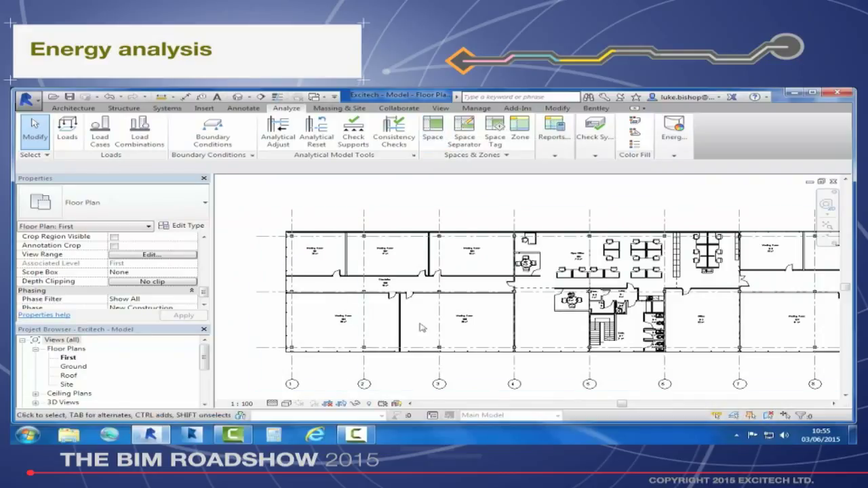
# Step: Place spaces in Meeting Rooms 002 and 003, the adjoining circulation corridor, the two large meeting rooms opposite and the open office
pyautogui.click(433, 129)
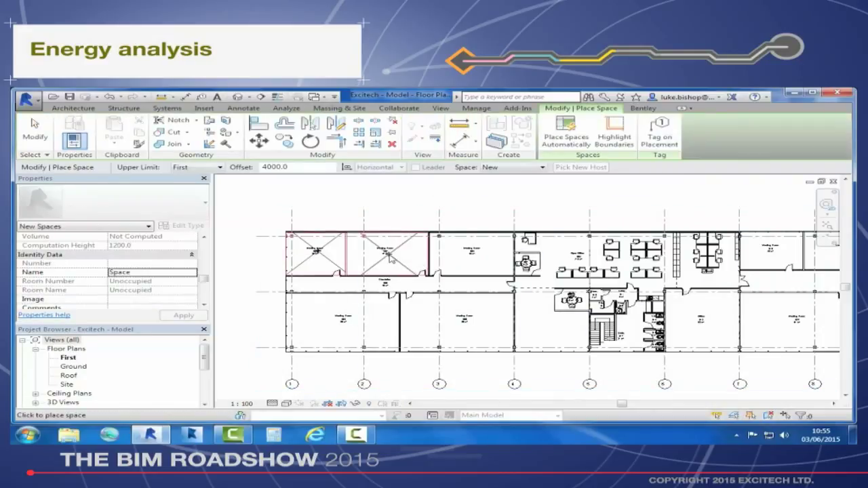
pyautogui.click(386, 254)
pyautogui.click(472, 251)
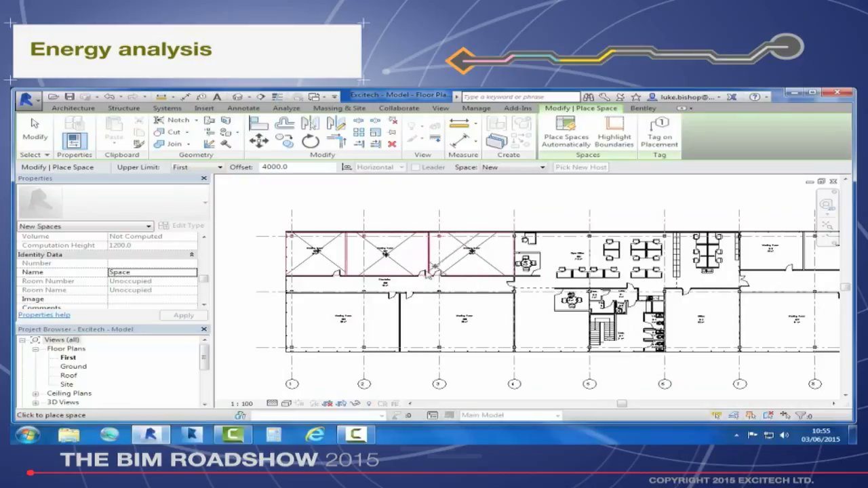
pyautogui.click(397, 285)
pyautogui.click(350, 321)
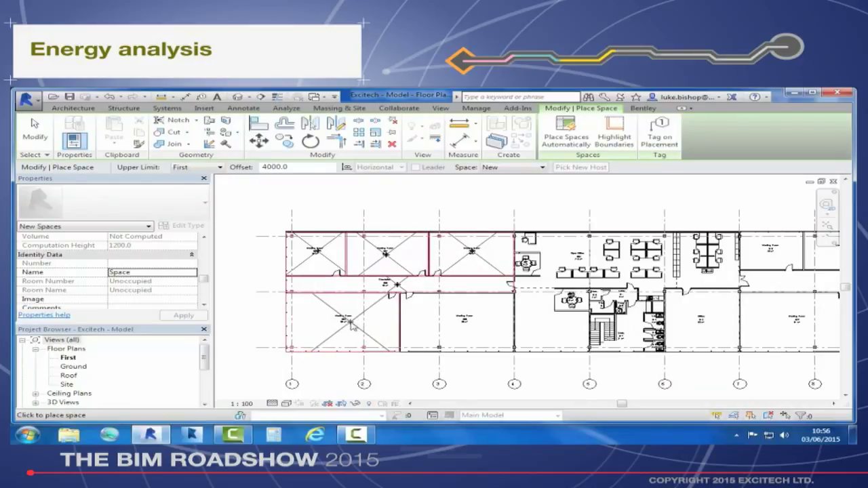
pyautogui.click(467, 322)
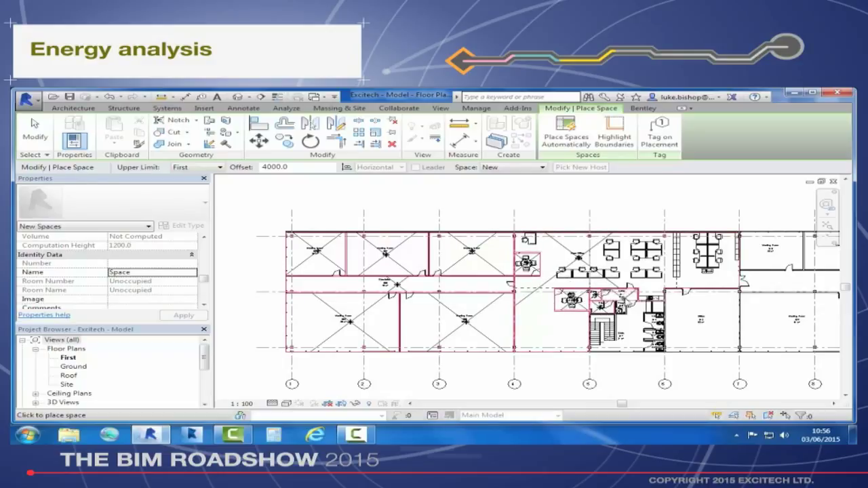
# Step: Place spaces in the stair core and toilets, the office, and the far wing's corridor, two large meeting rooms and two smaller ones
pyautogui.scroll(3, 631, 328)
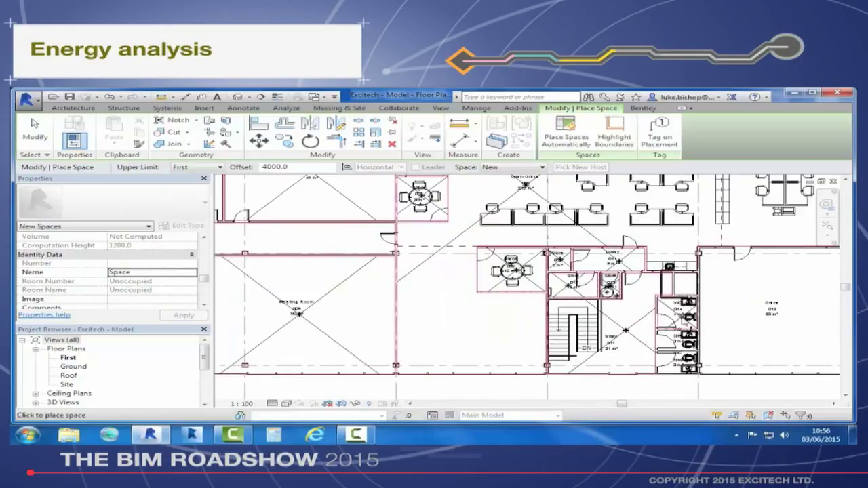
pyautogui.click(741, 337)
pyautogui.moveTo(741, 337); pyautogui.dragTo(590, 329, button='middle')
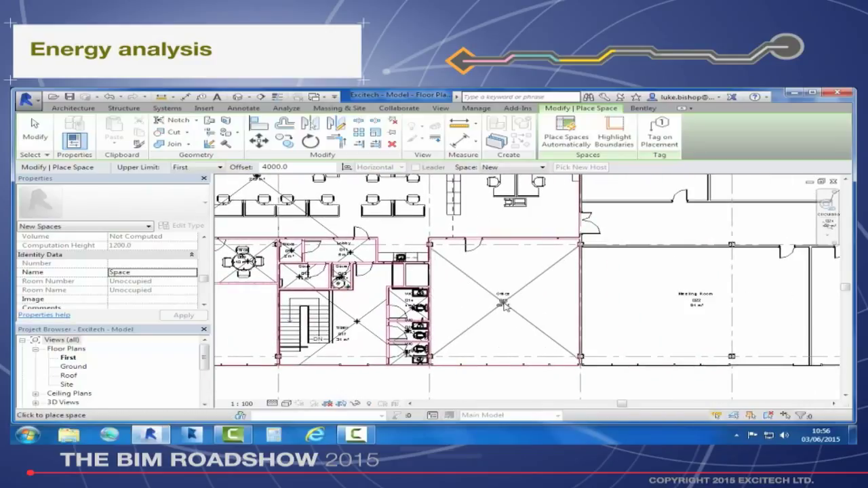
pyautogui.click(677, 320)
pyautogui.moveTo(729, 294); pyautogui.dragTo(436, 339, button='middle')
pyautogui.click(599, 349)
pyautogui.click(573, 270)
pyautogui.click(383, 210)
pyautogui.click(521, 219)
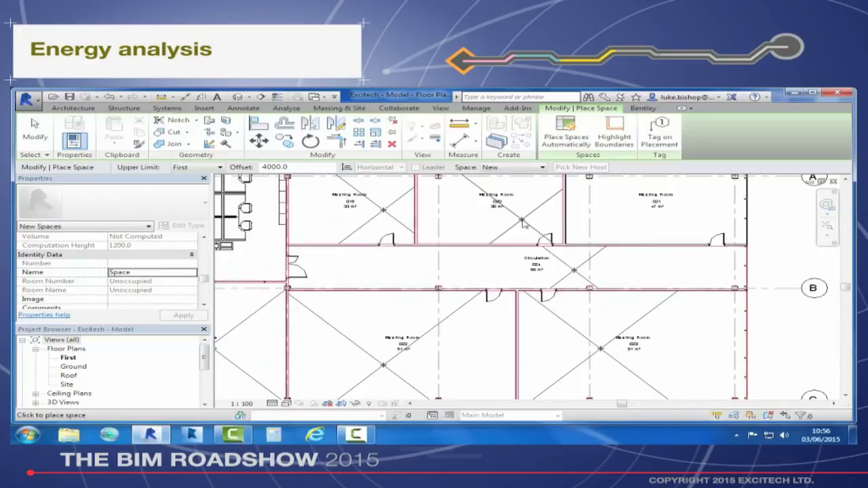
pyautogui.click(35, 130)
# Step: Select the space rather than the room in Meeting Room 002 and examine its lighting, load and airflow properties
pyautogui.scroll(-5, 339, 237)
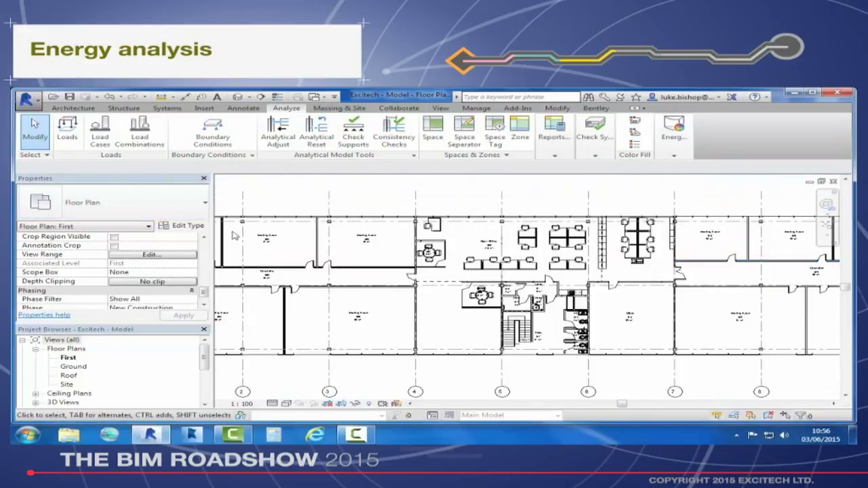
pyautogui.scroll(3, 409, 244)
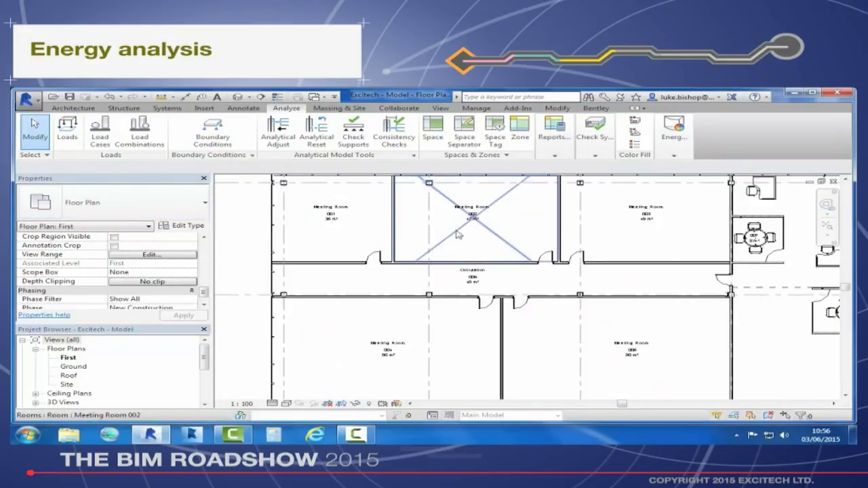
pyautogui.click(457, 234)
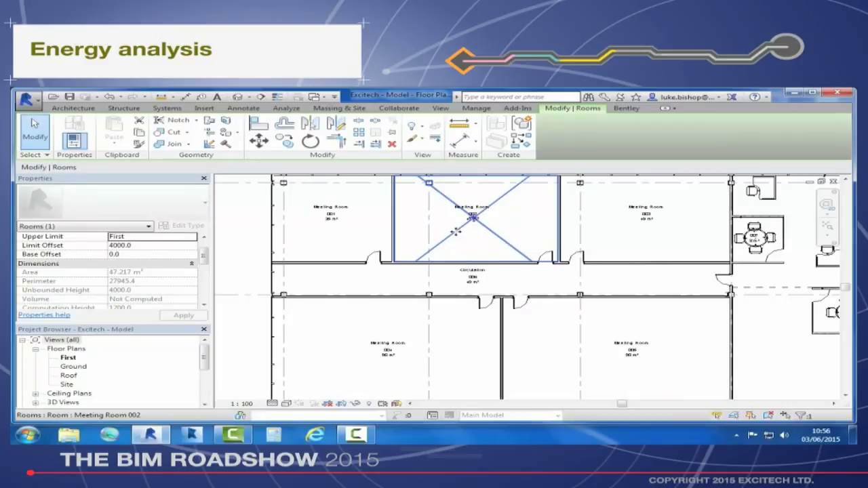
pyautogui.press('Tab')
pyautogui.click(459, 239)
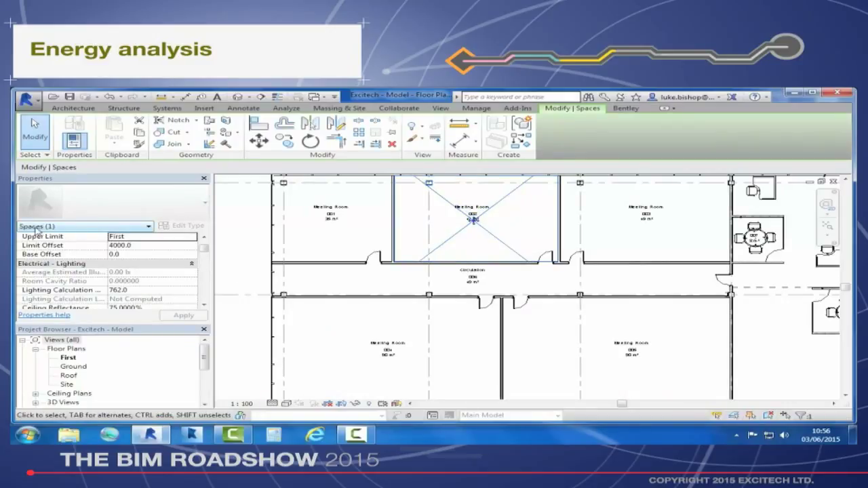
pyautogui.scroll(-1, 203, 252)
pyautogui.scroll(-1, 204, 252)
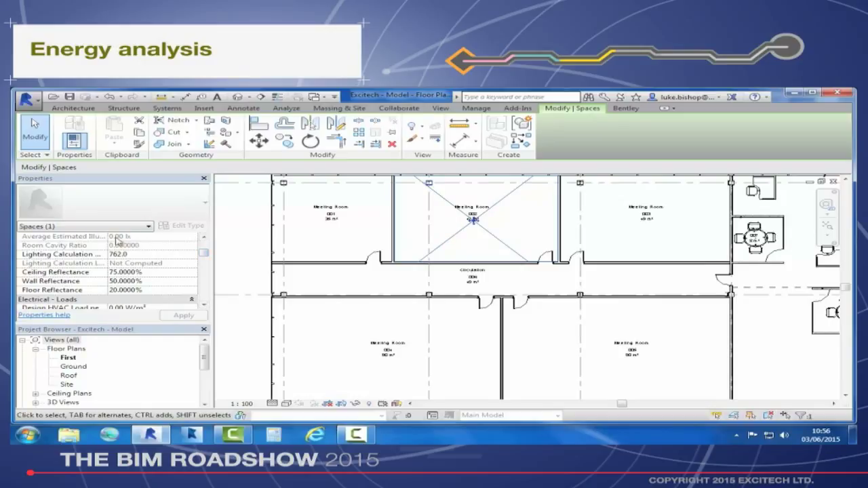
pyautogui.moveTo(203, 255); pyautogui.dragTo(206, 261)
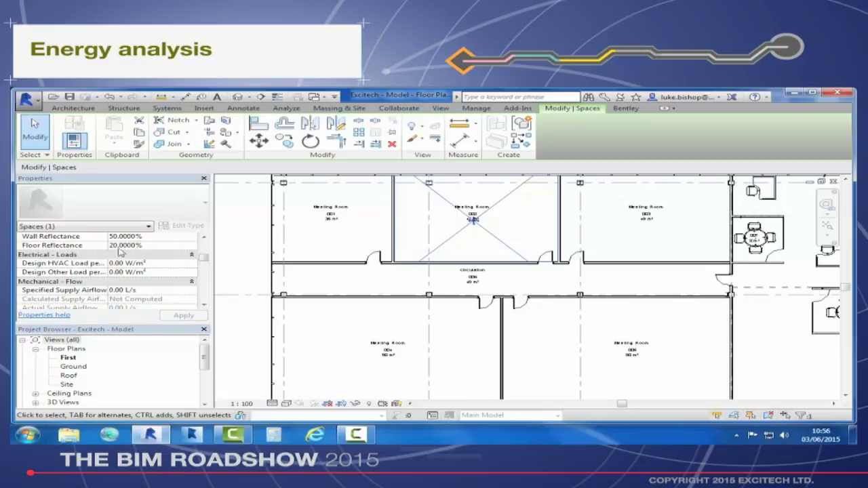
pyautogui.moveTo(196, 258)
pyautogui.mouseDown()
pyautogui.moveTo(205, 271)
pyautogui.moveTo(198, 267)
pyautogui.mouseUp()
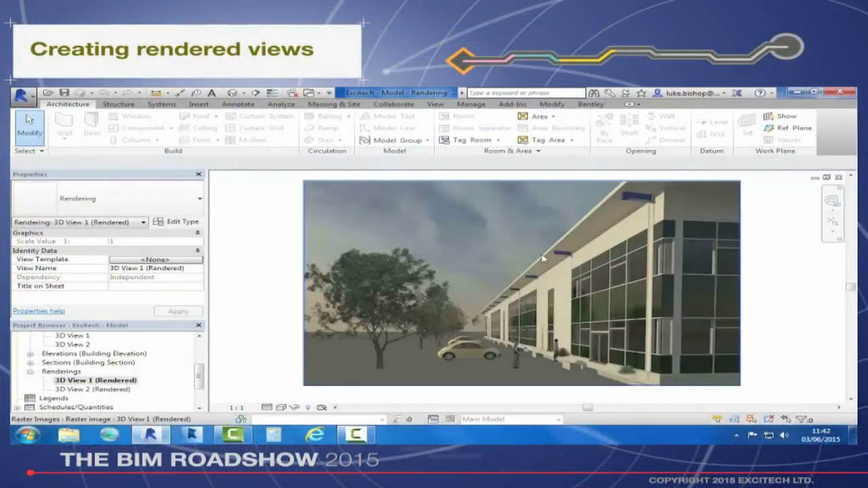
# Step: View the 3D View 2 (Rendered) interior rendering and return to the 3D View 1 (Rendered) exterior
pyautogui.doubleClick(110, 391)
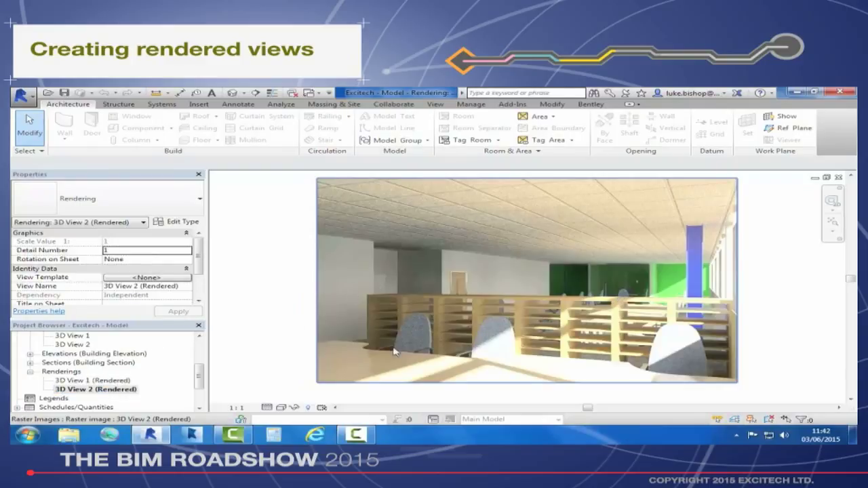
pyautogui.doubleClick(103, 381)
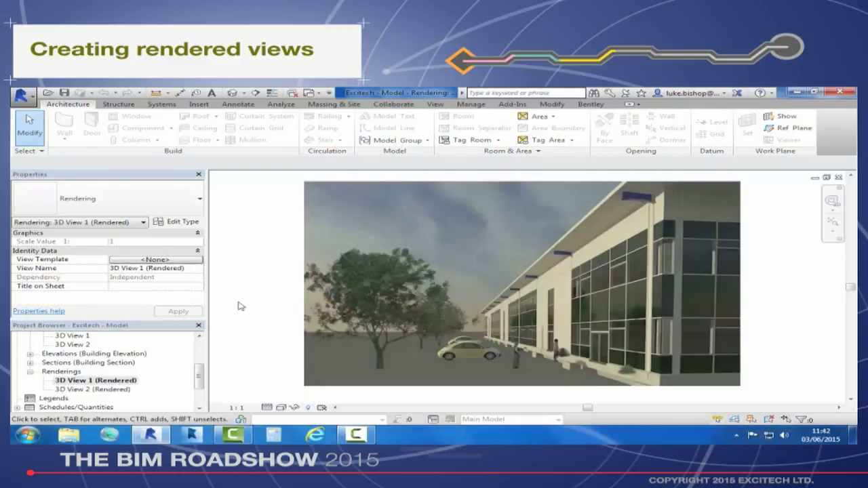
# Step: Open the image export settings for the 3D View 1 (Rendered) view
pyautogui.click(21, 97)
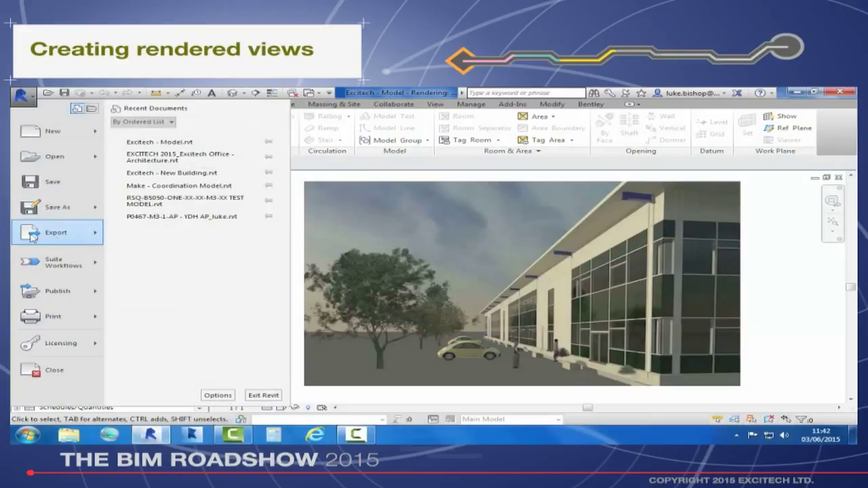
pyautogui.moveTo(54, 236)
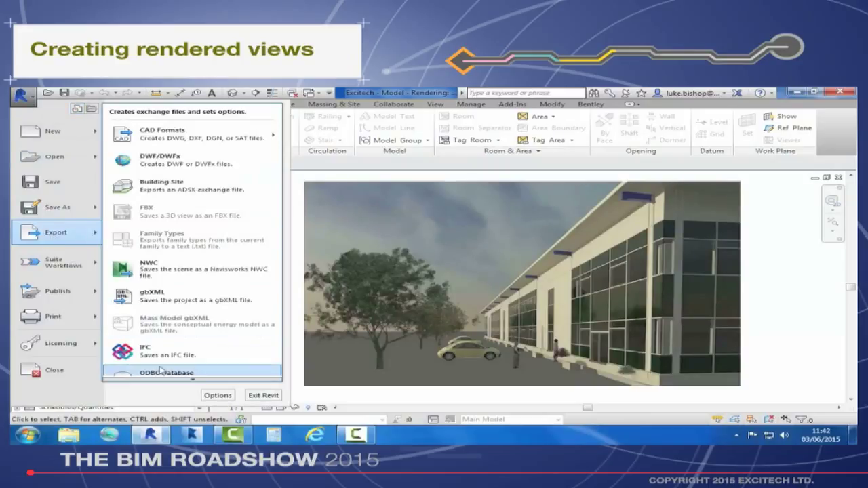
pyautogui.scroll(-3, 162, 384)
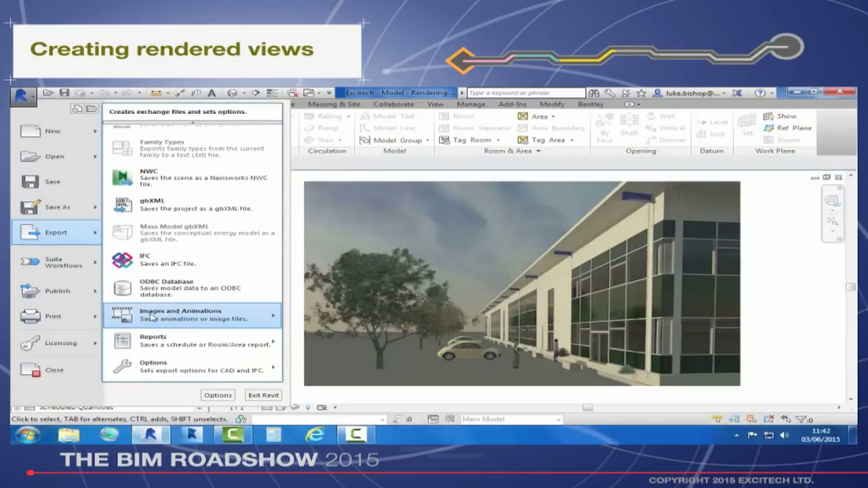
pyautogui.moveTo(195, 316)
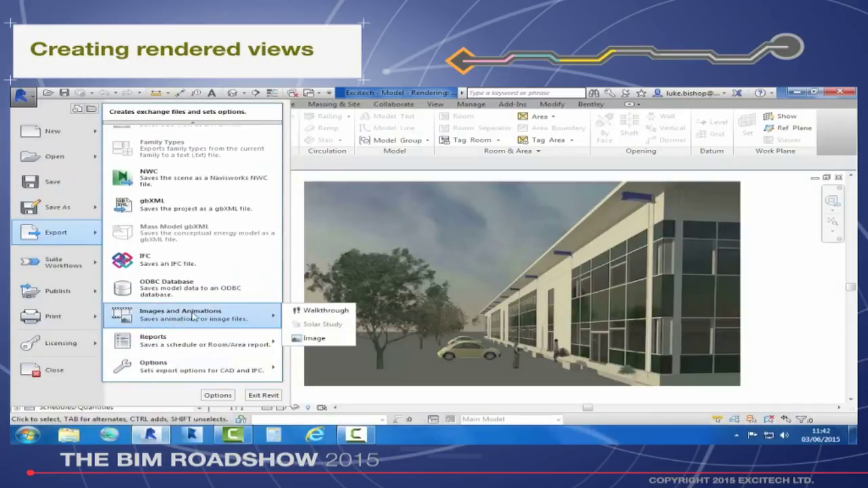
pyautogui.click(306, 338)
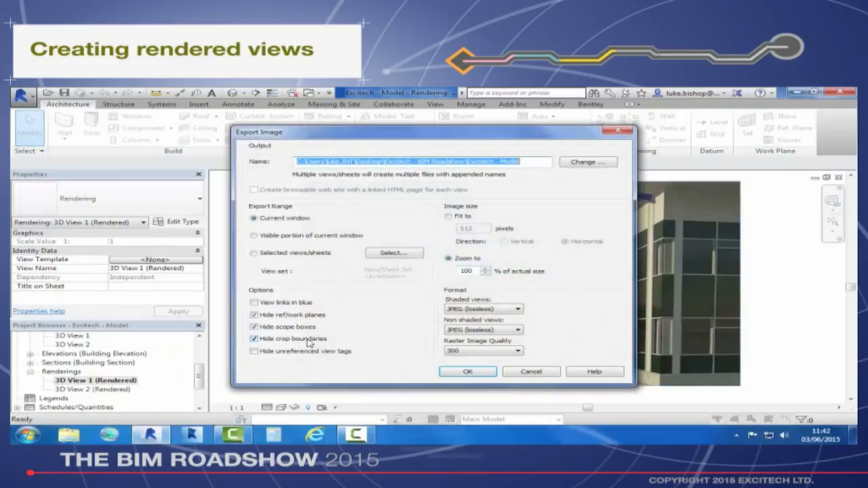
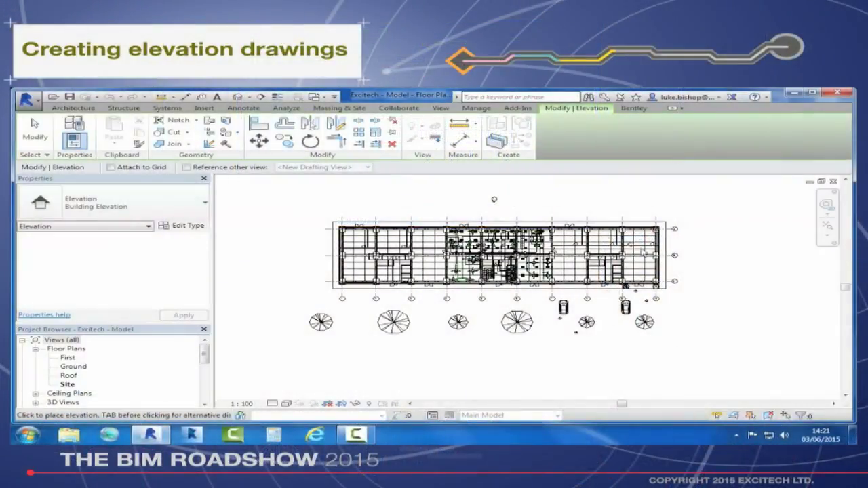
# Step: Place building elevations facing the south, west and east sides of the building in the Site floor plan
pyautogui.click(708, 259)
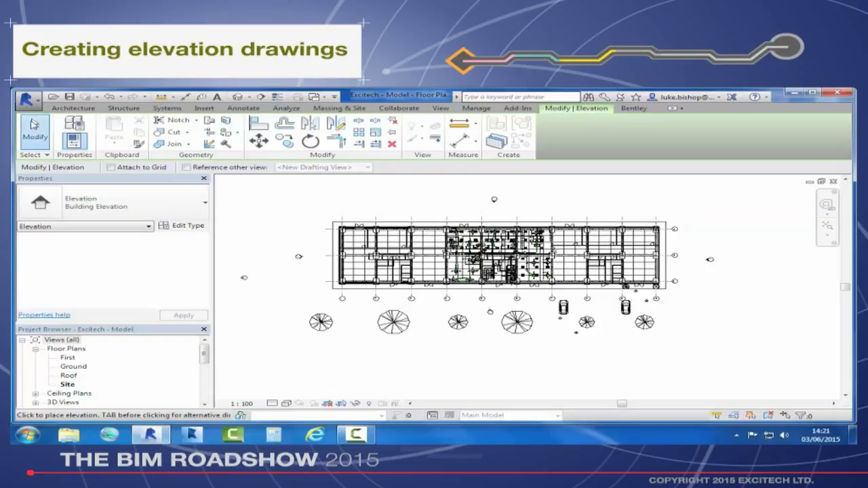
pyautogui.press('Escape')
pyautogui.press('Escape')
# Step: Widen the north elevation beyond both ends of the building and extend its view depth past the south side and trees
pyautogui.click(495, 201)
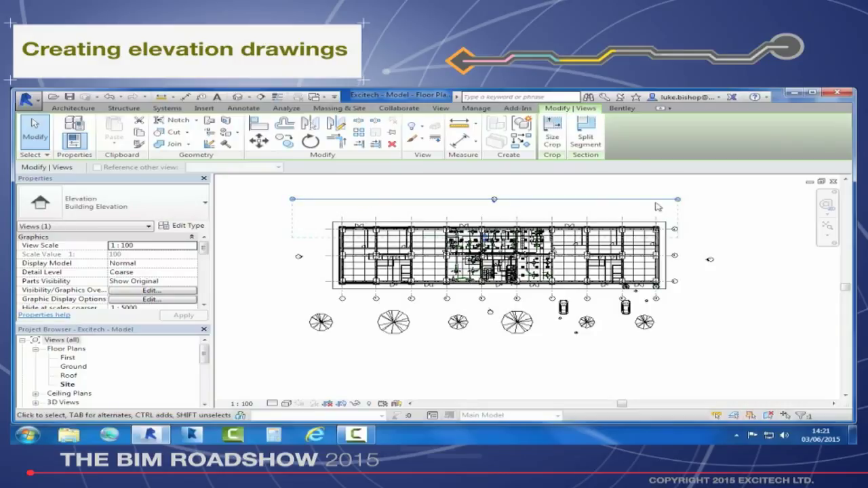
pyautogui.moveTo(679, 201); pyautogui.dragTo(702, 200)
pyautogui.moveTo(293, 200); pyautogui.dragTo(283, 200)
pyautogui.moveTo(494, 239); pyautogui.dragTo(494, 272)
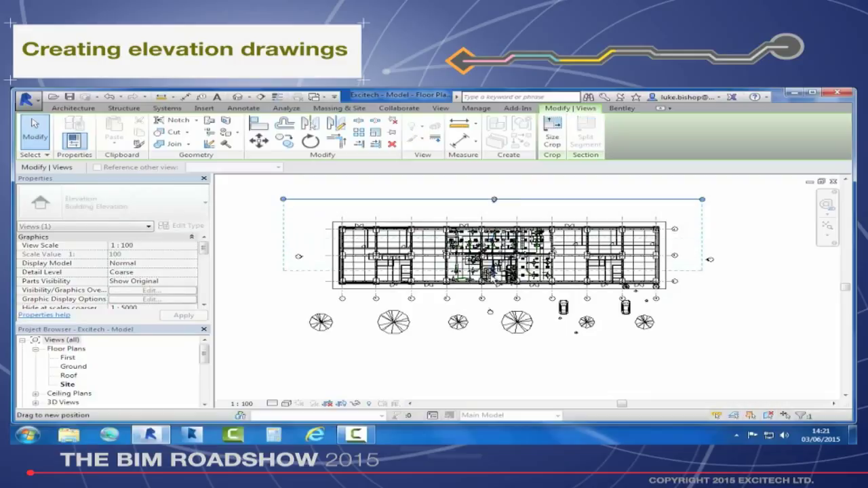
pyautogui.moveTo(488, 341); pyautogui.dragTo(490, 344)
pyautogui.click(731, 341)
# Step: Adjust the east elevation's width to span the building and trees, and extend its view depth beyond the west end
pyautogui.click(708, 260)
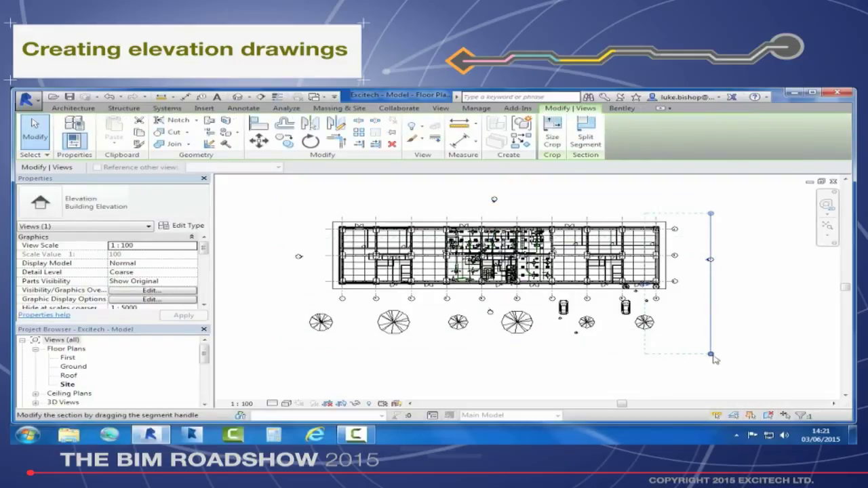
pyautogui.moveTo(711, 344); pyautogui.dragTo(711, 336)
pyautogui.moveTo(710, 204); pyautogui.dragTo(711, 205)
pyautogui.moveTo(646, 271); pyautogui.dragTo(599, 270)
pyautogui.moveTo(279, 251); pyautogui.dragTo(277, 252)
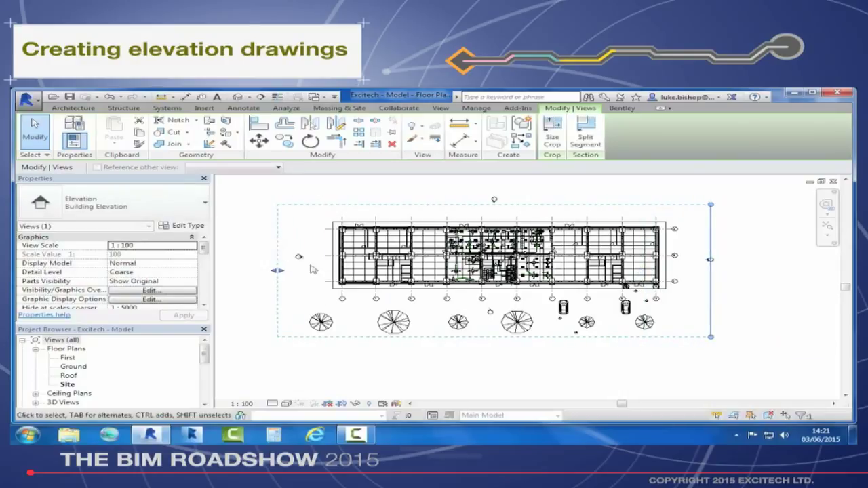
# Step: Widen the south elevation past the building's east end and extend its view depth beyond the north side
pyautogui.click(490, 312)
pyautogui.moveTo(684, 312); pyautogui.dragTo(699, 313)
pyautogui.click(700, 314)
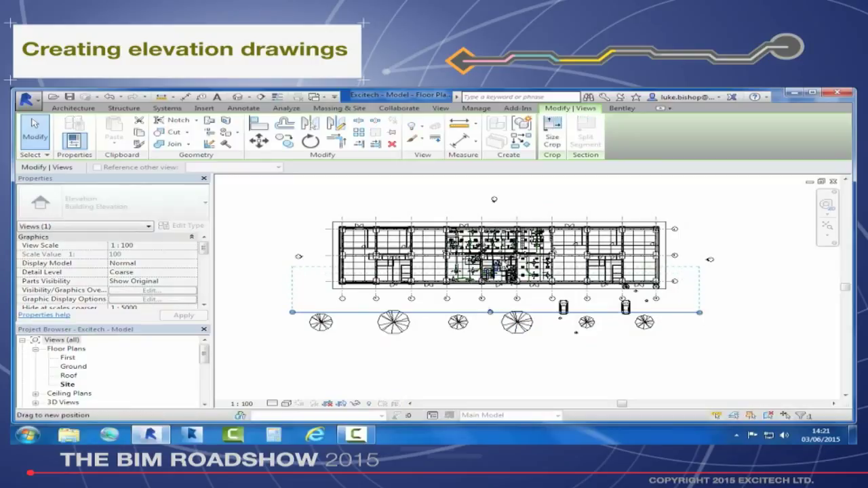
# Step: Adjust the west elevation's width to span the building and trees, and extend its view depth beyond the east end
pyautogui.click(302, 257)
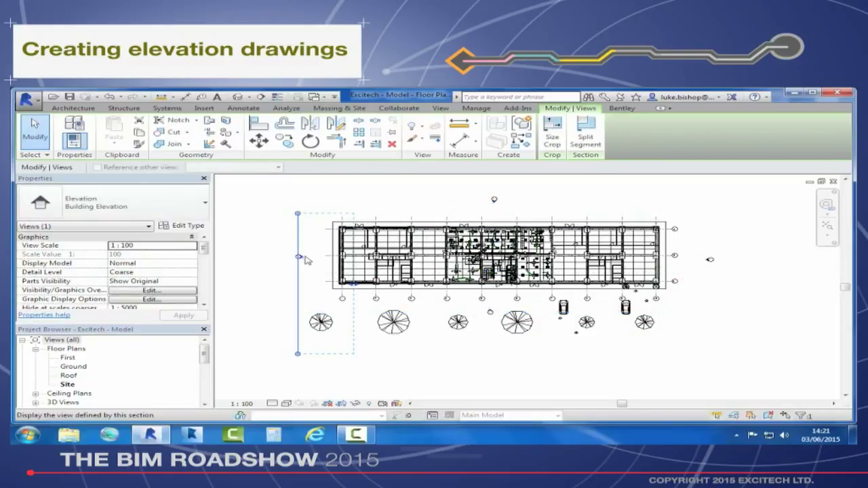
pyautogui.moveTo(301, 219); pyautogui.dragTo(298, 204)
pyautogui.moveTo(353, 272); pyautogui.dragTo(746, 272)
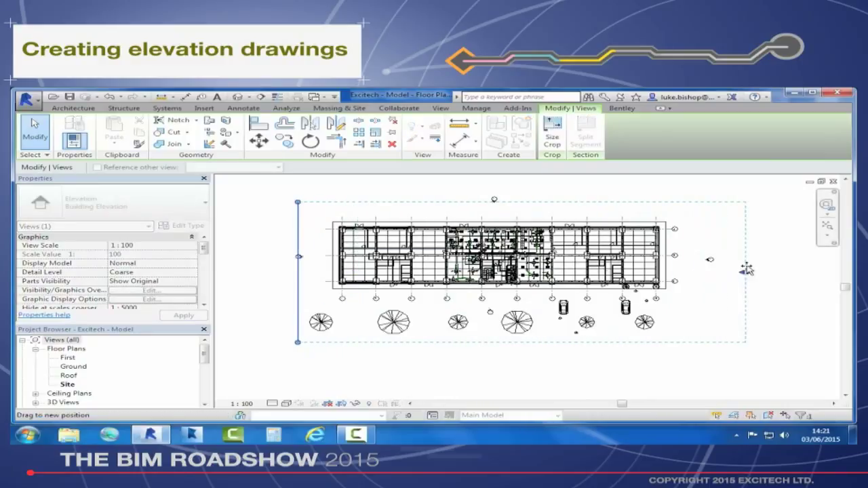
pyautogui.click(239, 228)
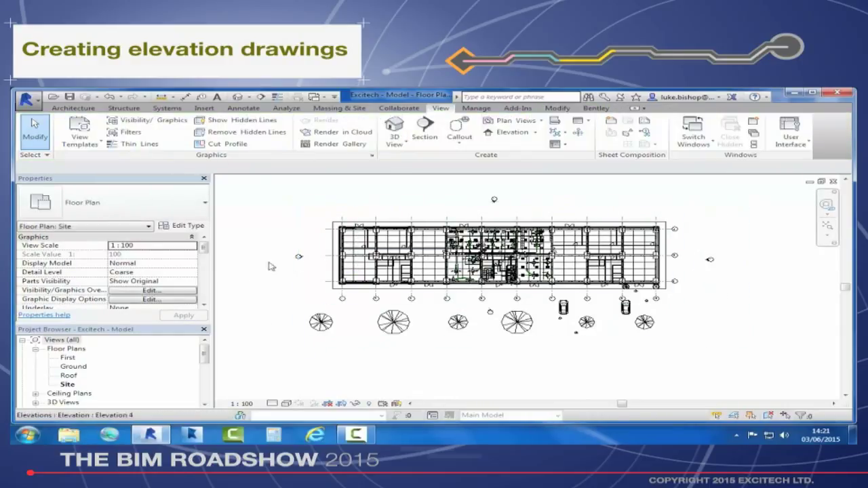
# Step: List the building elevations in the project browser and review Elevation 1 - a through Elevation 4 - a
pyautogui.moveTo(205, 353); pyautogui.dragTo(205, 363)
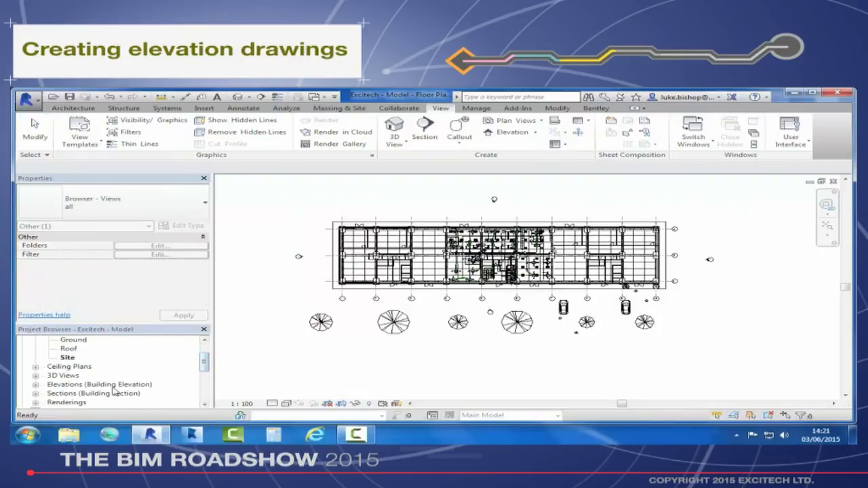
pyautogui.click(37, 385)
pyautogui.click(93, 376)
pyautogui.click(93, 384)
pyautogui.click(93, 393)
pyautogui.click(92, 402)
pyautogui.click(205, 404)
pyautogui.click(207, 405)
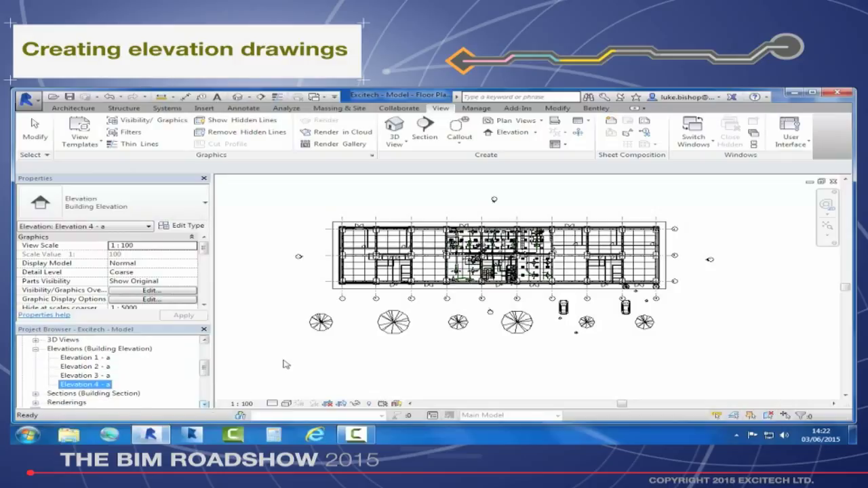
# Step: Rename the view of the elevation marker on the building's north side as North
pyautogui.click(319, 374)
pyautogui.click(495, 202)
pyautogui.moveTo(204, 249); pyautogui.dragTo(205, 276)
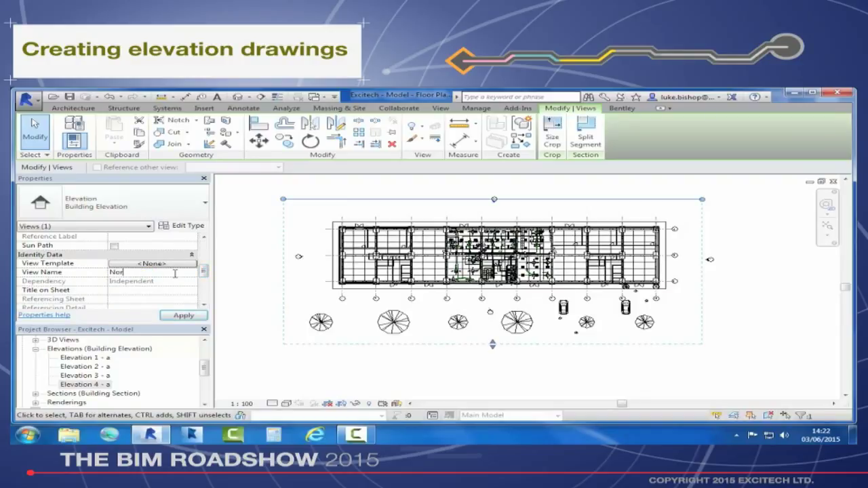
pyautogui.click(195, 318)
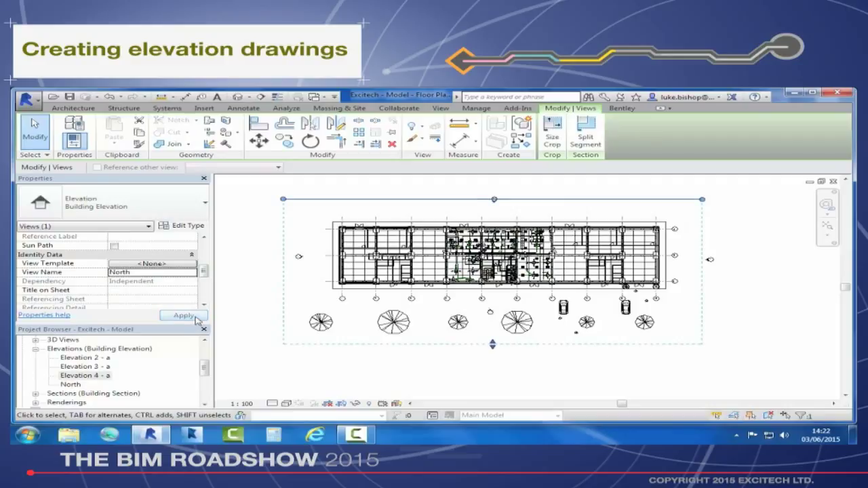
# Step: Rename the elevation views on the building's east, south and west sides as East, South and West
pyautogui.click(709, 263)
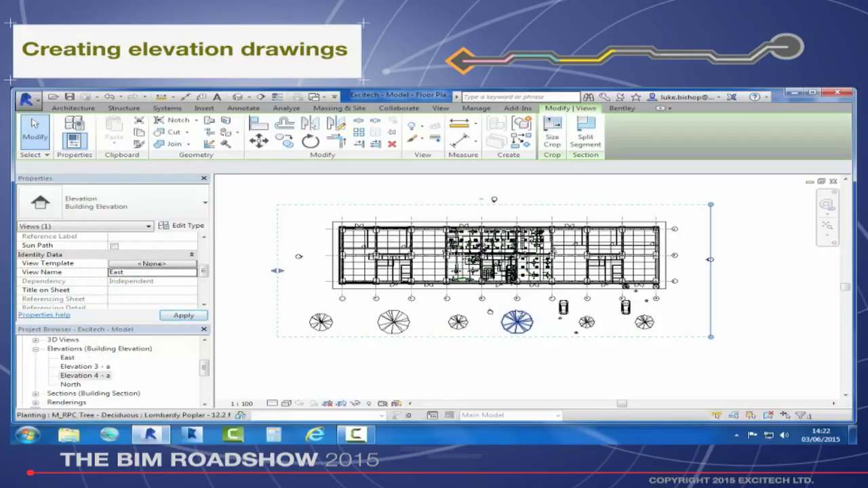
pyautogui.click(490, 312)
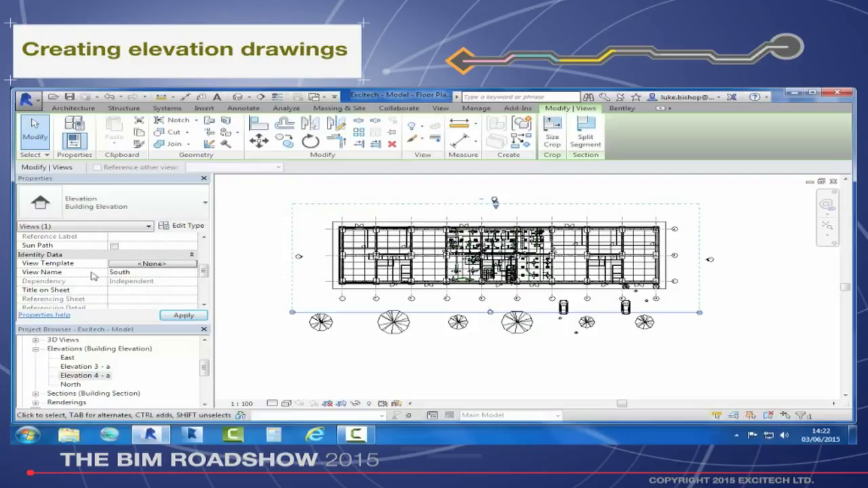
pyautogui.click(299, 256)
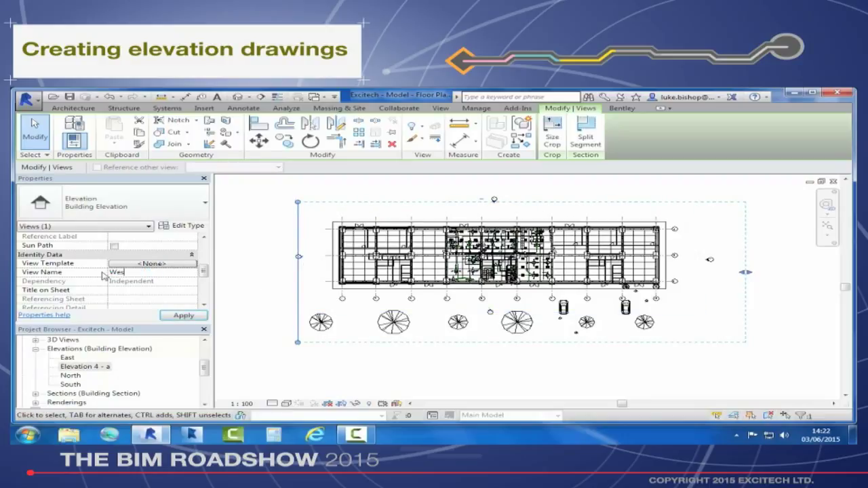
pyautogui.press('Return')
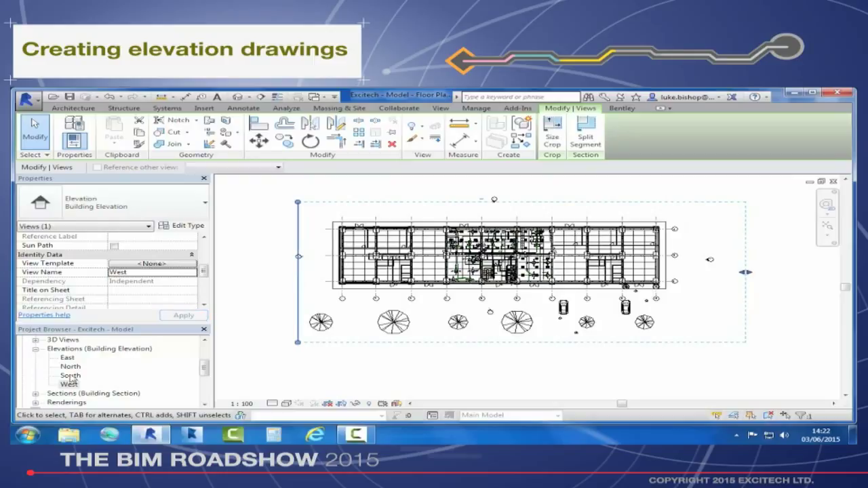
pyautogui.click(252, 327)
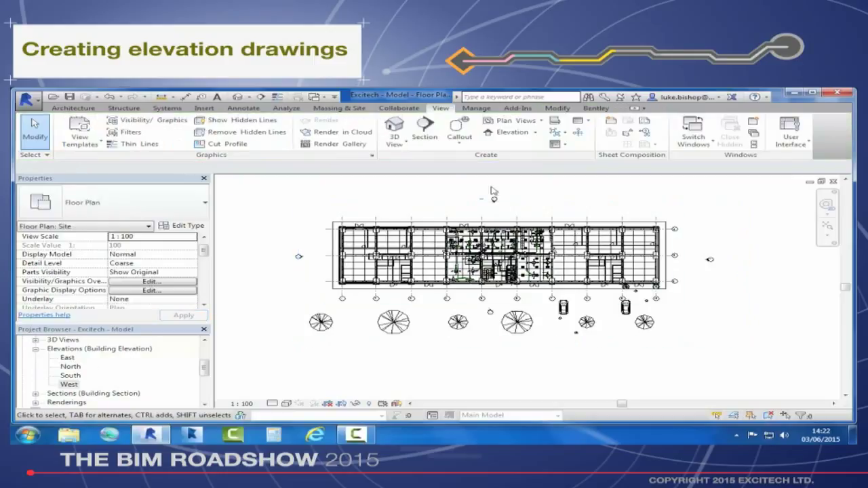
# Step: Open the North elevation and turn off Crop View and Crop Region Visible for it
pyautogui.doubleClick(70, 367)
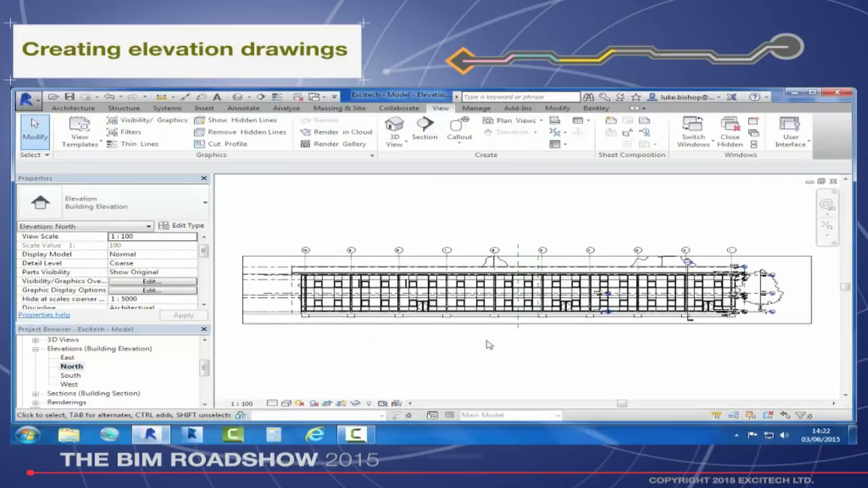
pyautogui.click(288, 268)
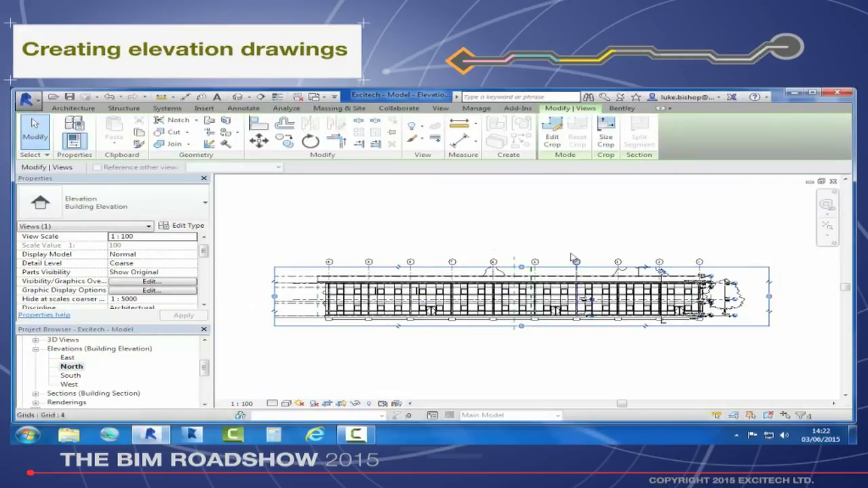
pyautogui.moveTo(204, 252); pyautogui.dragTo(195, 285)
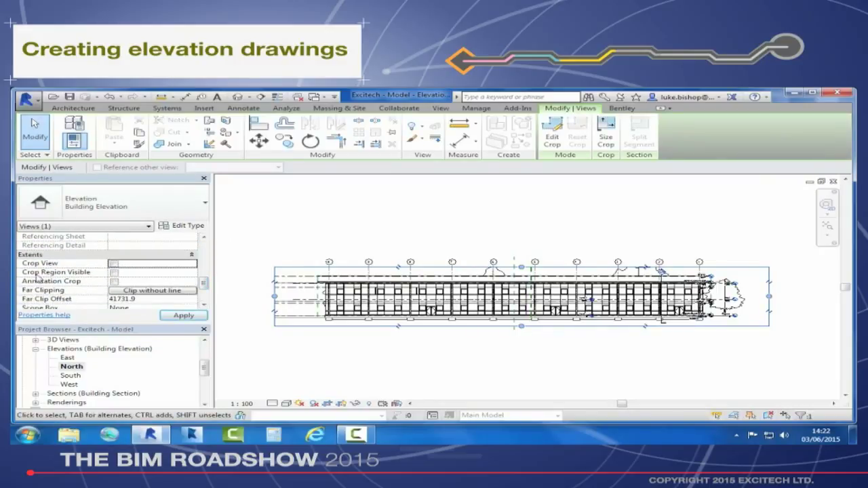
pyautogui.click(167, 314)
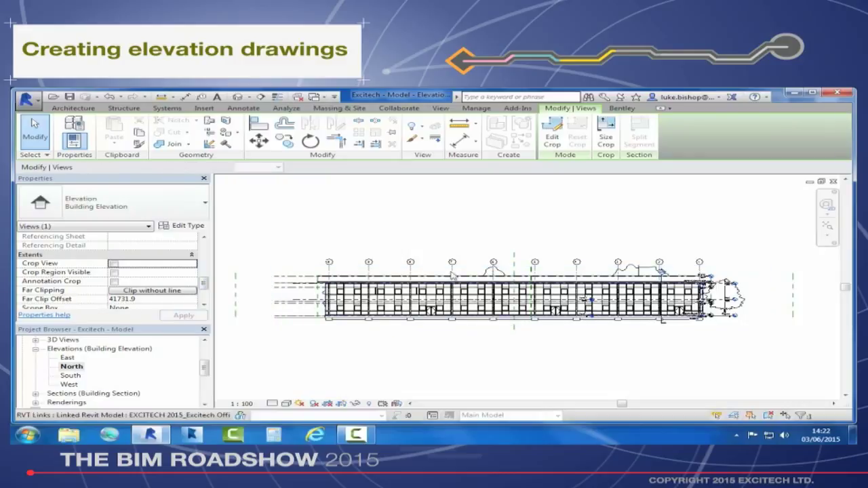
# Step: Examine the grids, level markers, reference planes and section marker along the full length of the North elevation
pyautogui.moveTo(453, 221); pyautogui.dragTo(483, 226, button='middle')
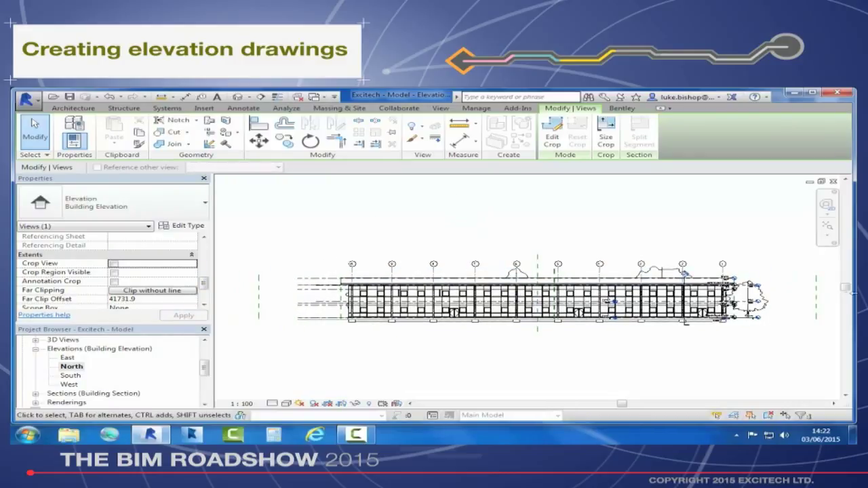
pyautogui.scroll(3, 268, 289)
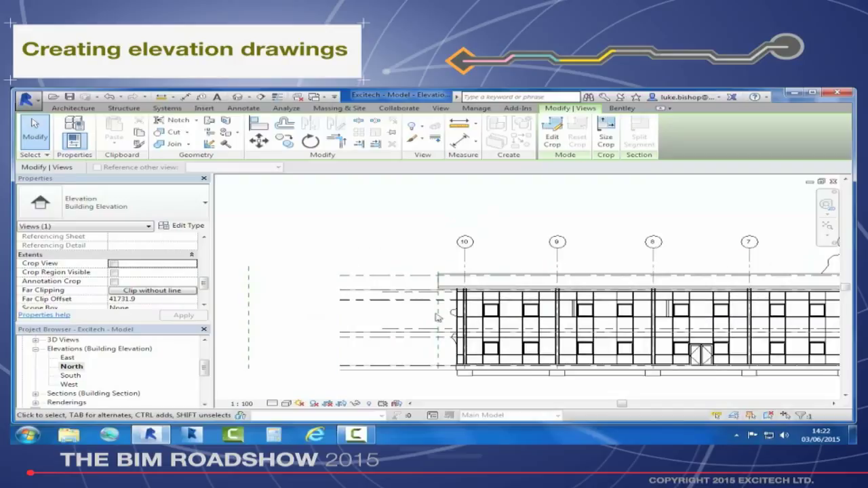
pyautogui.moveTo(539, 311); pyautogui.dragTo(292, 267, button='middle')
pyautogui.moveTo(711, 304); pyautogui.dragTo(384, 302, button='middle')
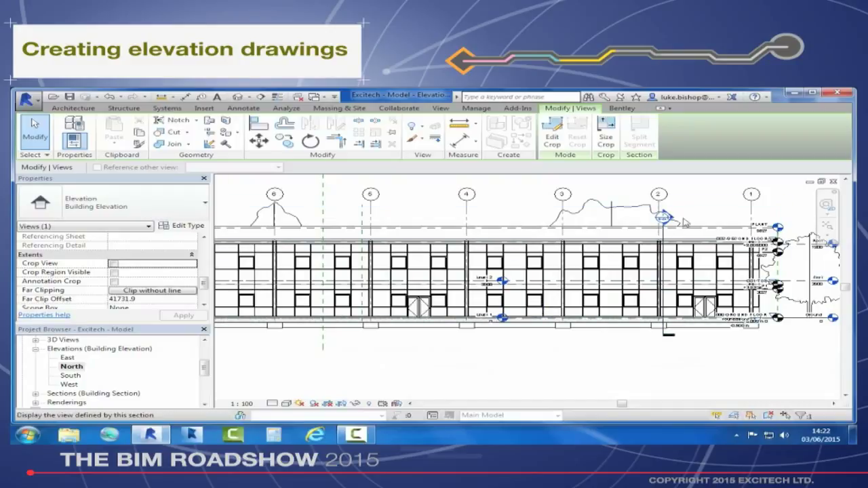
pyautogui.scroll(-2, 684, 221)
pyautogui.moveTo(694, 237); pyautogui.dragTo(717, 259, button='middle')
pyautogui.scroll(-1, 717, 259)
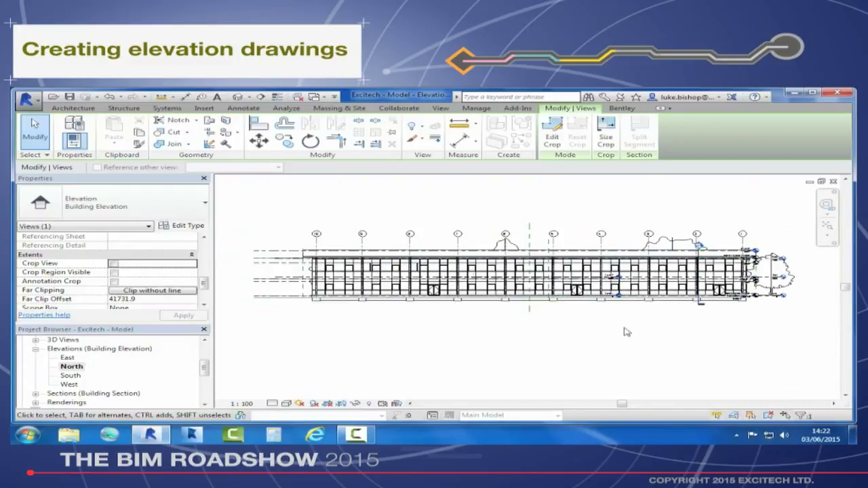
# Step: Hide the Elevations, Reference Lines, Reference Planes and Sections annotation categories in the North elevation
pyautogui.press('v')
pyautogui.press('g')
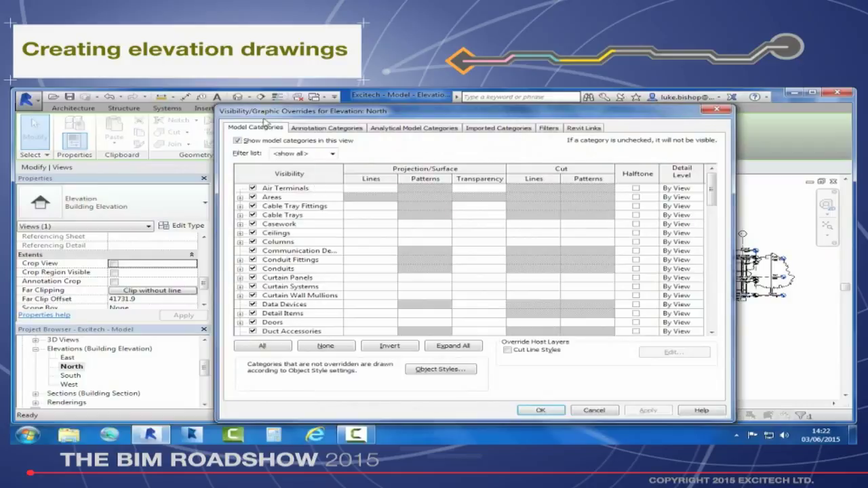
pyautogui.click(343, 129)
pyautogui.moveTo(711, 182); pyautogui.dragTo(712, 215)
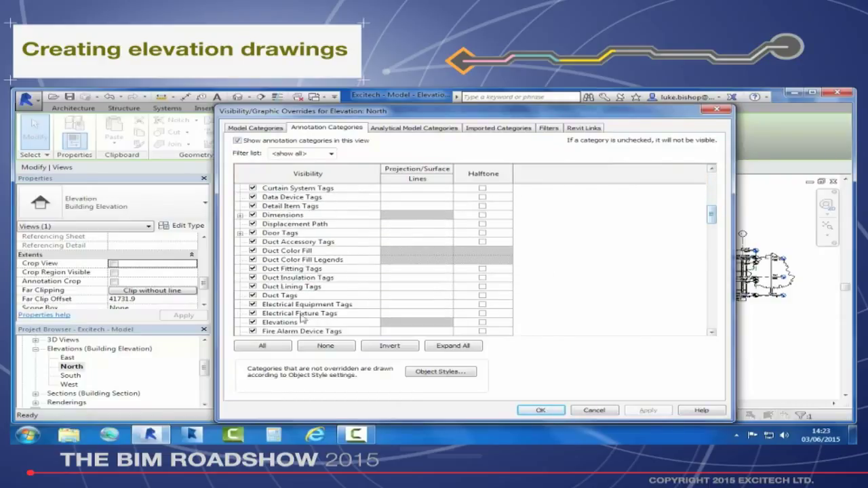
pyautogui.click(254, 323)
pyautogui.moveTo(713, 214); pyautogui.dragTo(712, 268)
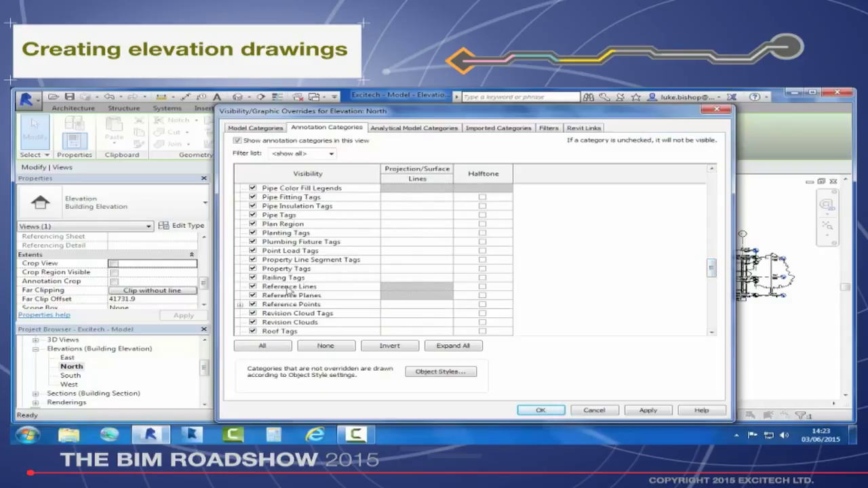
pyautogui.click(253, 286)
pyautogui.click(253, 296)
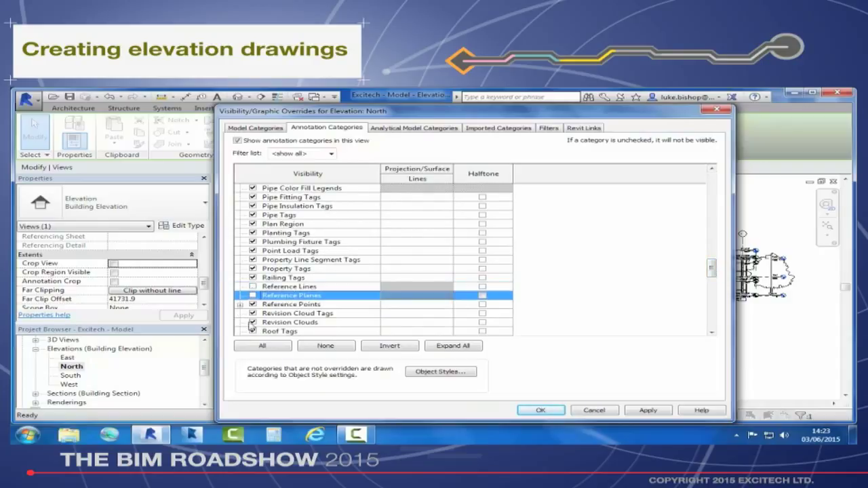
pyautogui.scroll(-3, 711, 288)
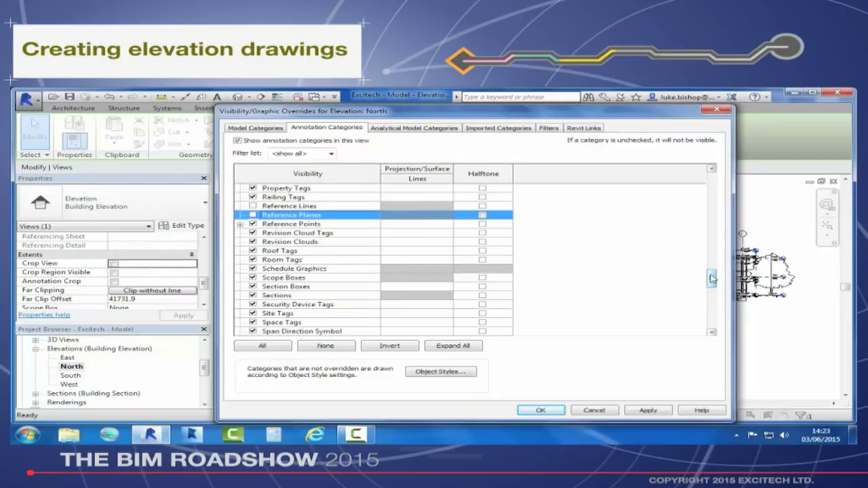
pyautogui.click(254, 295)
pyautogui.click(662, 412)
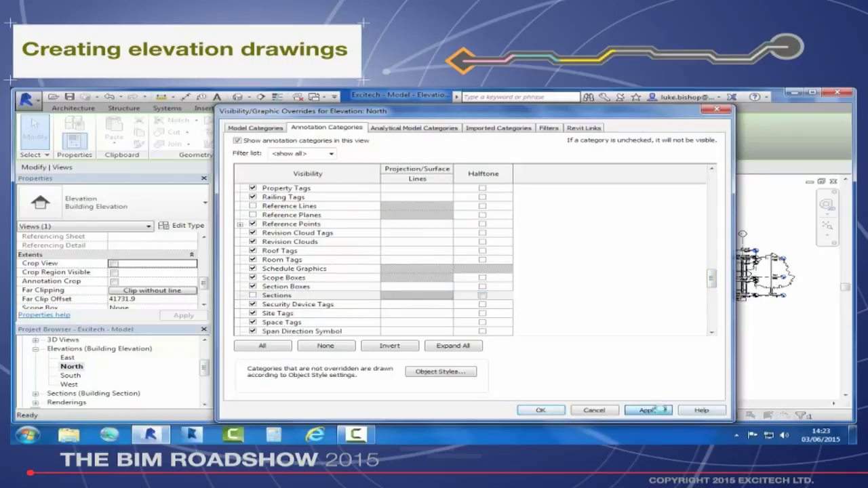
pyautogui.click(543, 411)
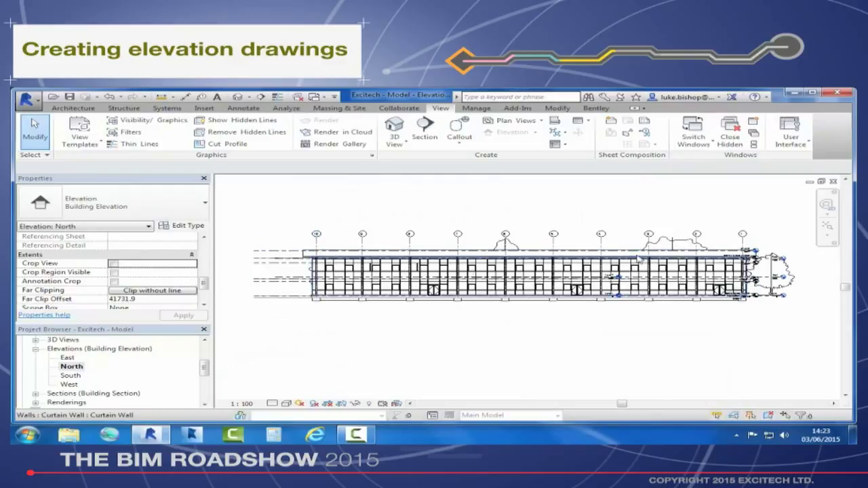
# Step: Turn off the visibility of the Imports in Families category in the North elevation
pyautogui.scroll(5, 678, 263)
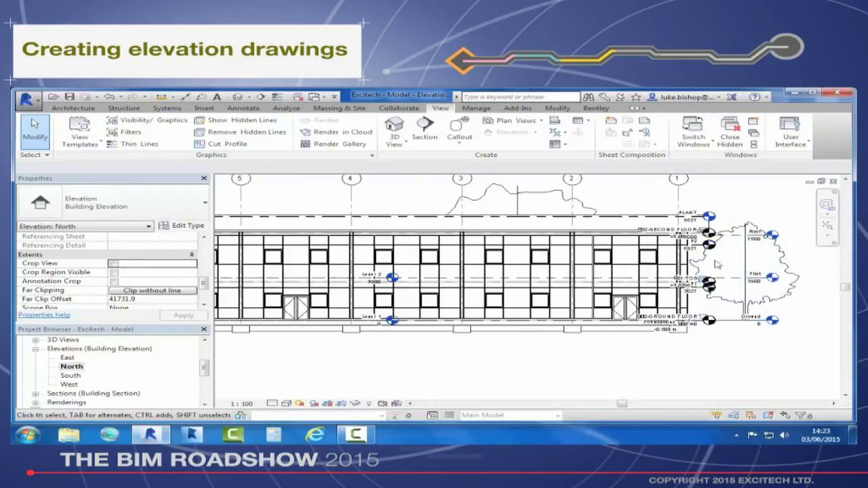
pyautogui.moveTo(742, 344); pyautogui.dragTo(656, 343, button='middle')
pyautogui.press('v')
pyautogui.press('g')
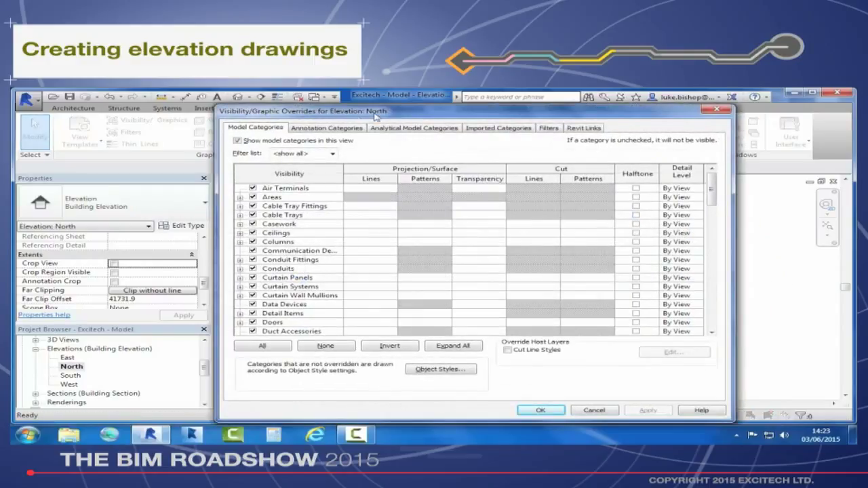
pyautogui.click(512, 130)
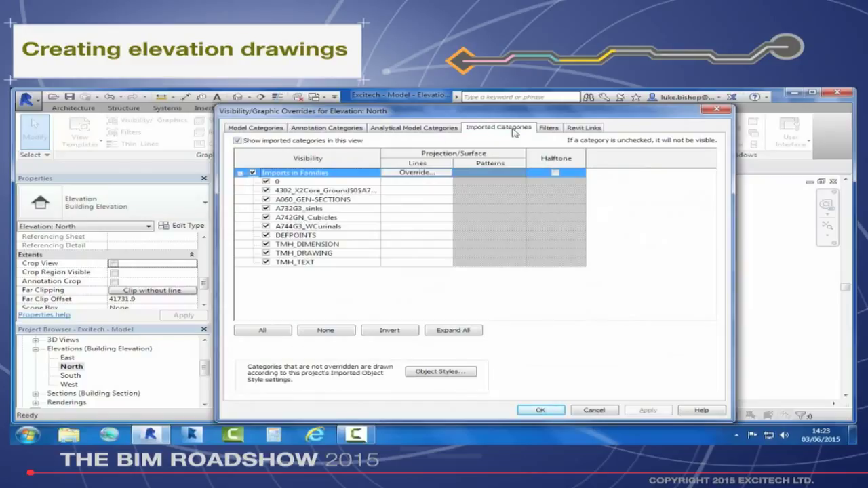
pyautogui.click(253, 173)
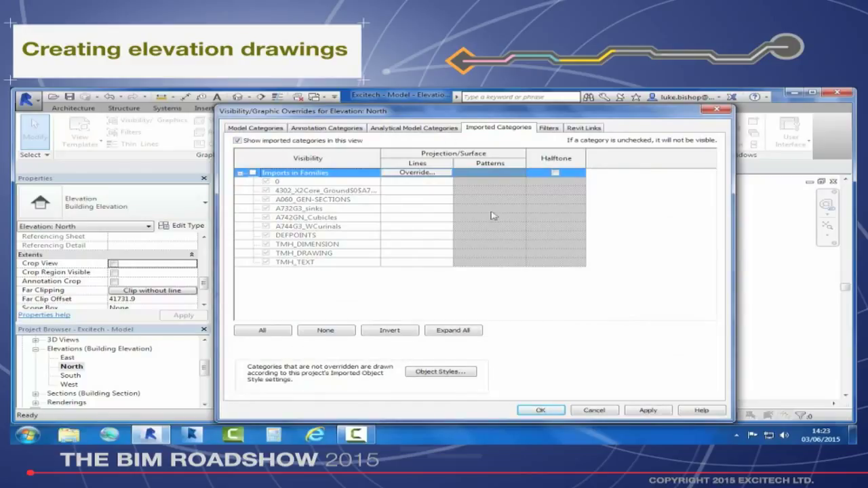
# Step: Hide the linked MEP and Structural Revit models in the North elevation and apply the visibility overrides
pyautogui.click(580, 129)
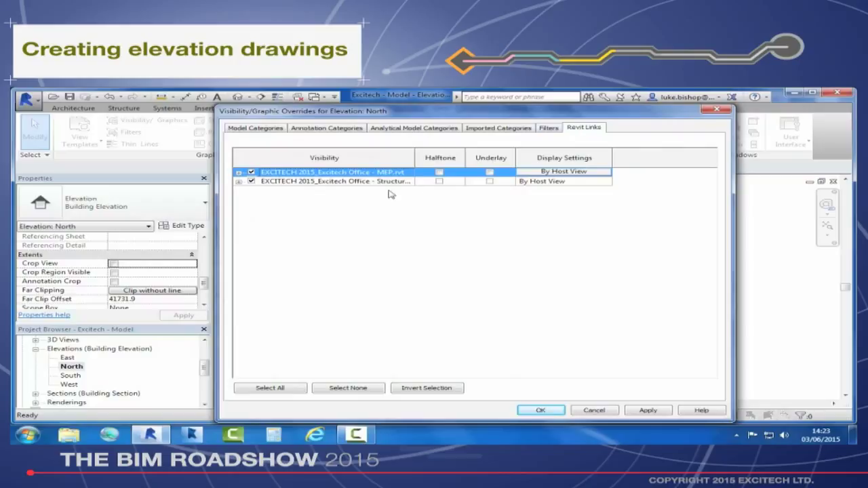
pyautogui.click(251, 173)
pyautogui.click(252, 181)
pyautogui.click(645, 411)
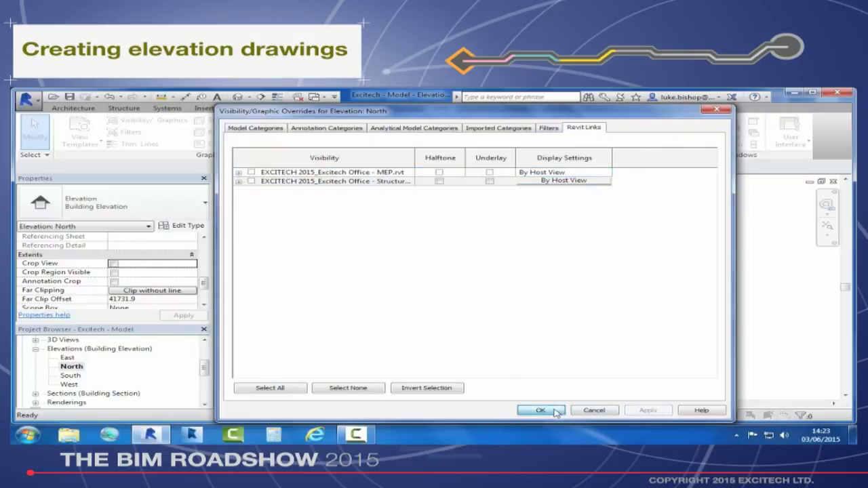
pyautogui.click(540, 412)
# Step: Extend the Roof, First and Ground level lines together so their heads sit clear of the tree beyond grid 1
pyautogui.scroll(-1, 522, 202)
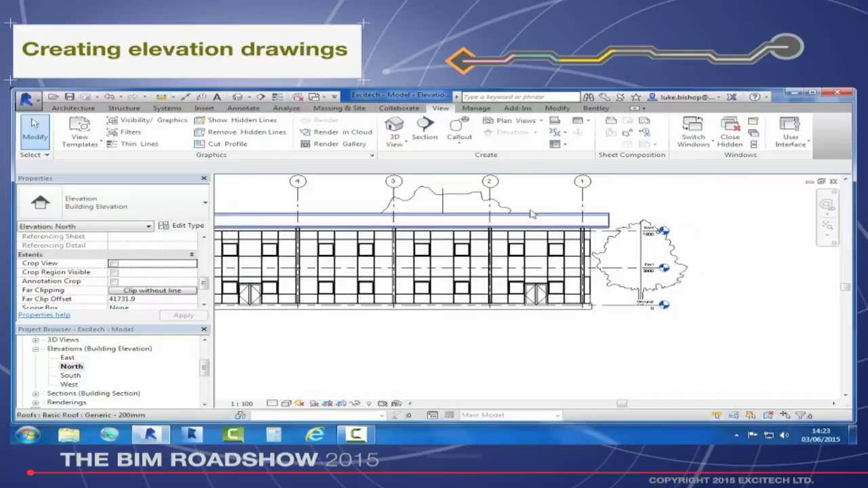
pyautogui.moveTo(522, 202); pyautogui.dragTo(522, 236, button='middle')
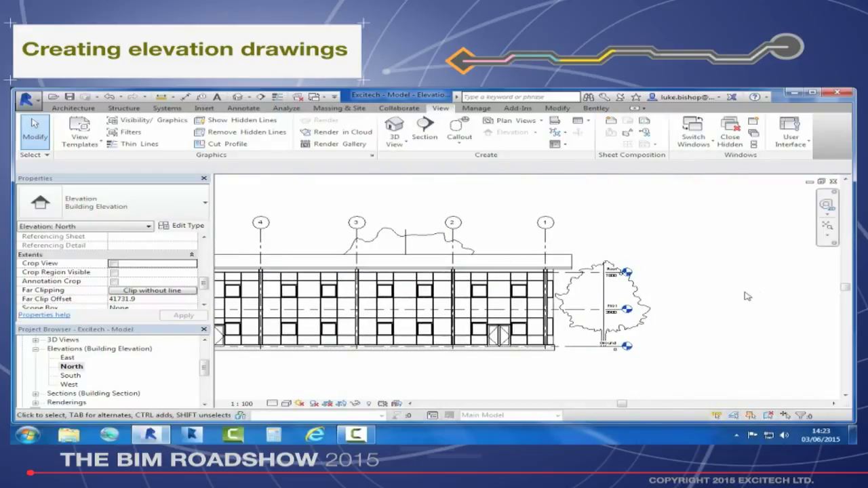
pyautogui.scroll(2, 747, 296)
pyautogui.click(524, 268)
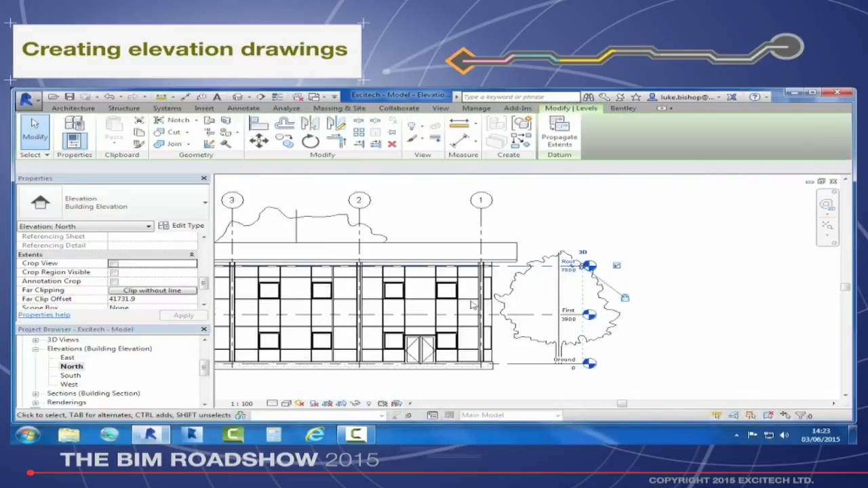
pyautogui.moveTo(690, 267)
pyautogui.mouseDown()
pyautogui.moveTo(673, 269)
pyautogui.moveTo(681, 268)
pyautogui.mouseUp()
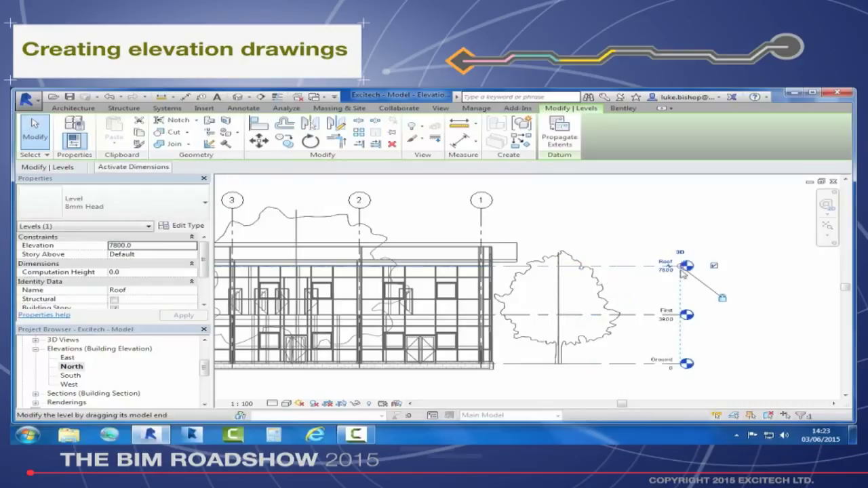
pyautogui.scroll(-2, 685, 266)
pyautogui.click(650, 252)
# Step: Examine the cleaned-up North elevation along its full length, including the level line ends beyond grid 10
pyautogui.moveTo(395, 264); pyautogui.dragTo(586, 277, button='middle')
pyautogui.scroll(-2, 587, 273)
pyautogui.moveTo(553, 330); pyautogui.dragTo(749, 314, button='middle')
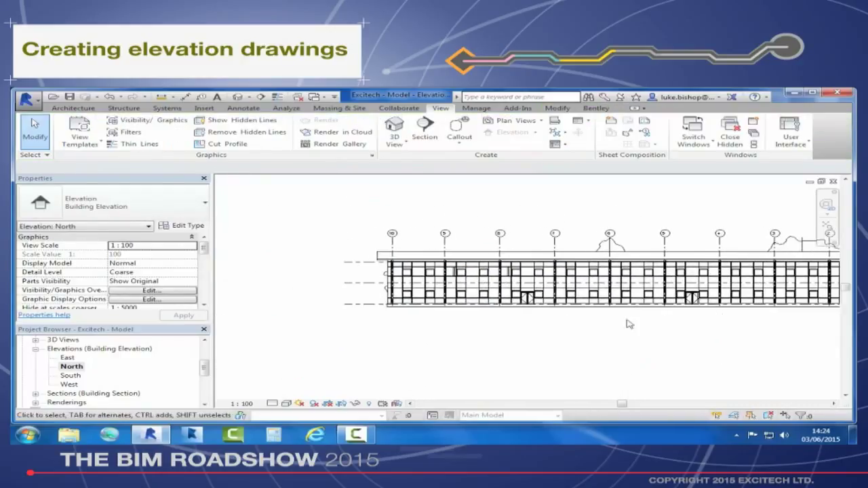
pyautogui.scroll(2, 384, 316)
pyautogui.scroll(2, 401, 309)
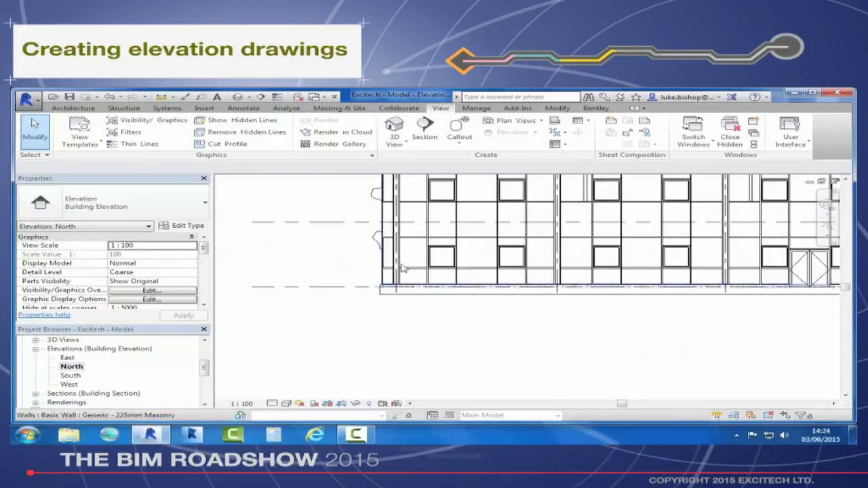
pyautogui.scroll(-1, 270, 302)
pyautogui.moveTo(366, 324); pyautogui.dragTo(332, 318, button='middle')
pyautogui.scroll(-2, 332, 318)
pyautogui.scroll(-1, 330, 316)
pyautogui.moveTo(408, 335); pyautogui.dragTo(366, 339, button='middle')
pyautogui.scroll(-2, 366, 339)
pyautogui.scroll(-1, 408, 350)
pyautogui.moveTo(418, 350); pyautogui.dragTo(377, 340, button='middle')
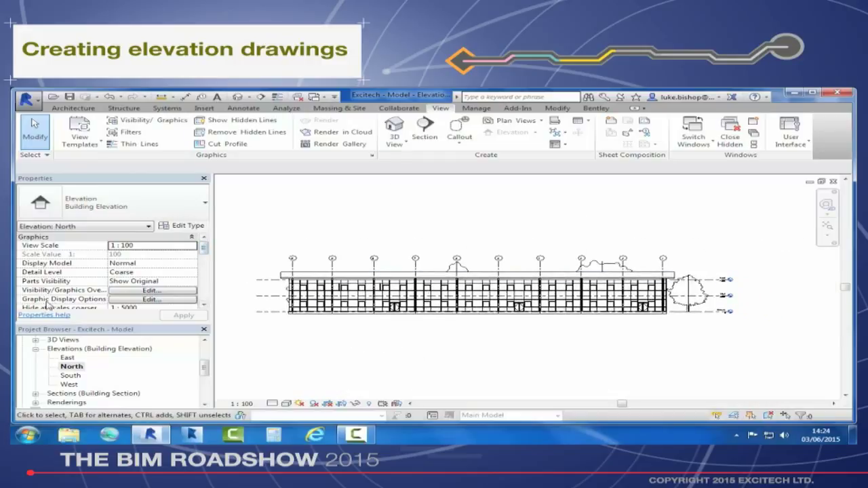
# Step: Turn on Cast Shadows and Show Ambient Shadows in the North elevation's graphic display options
pyautogui.click(126, 299)
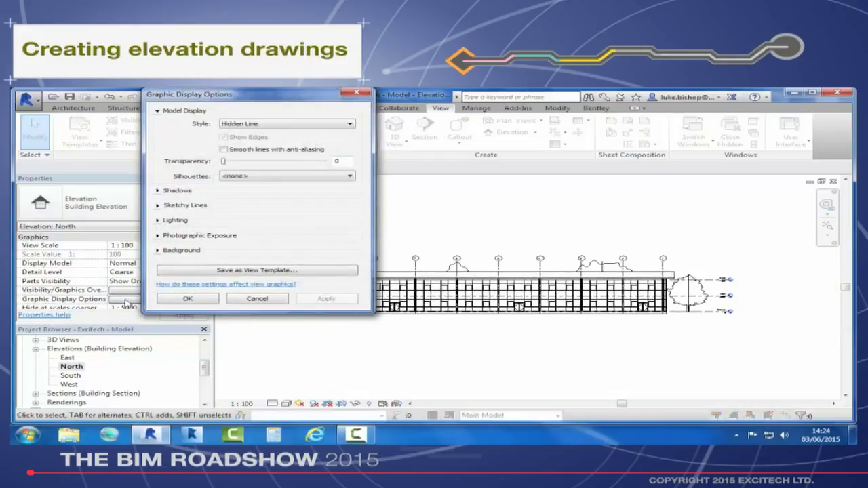
pyautogui.click(157, 191)
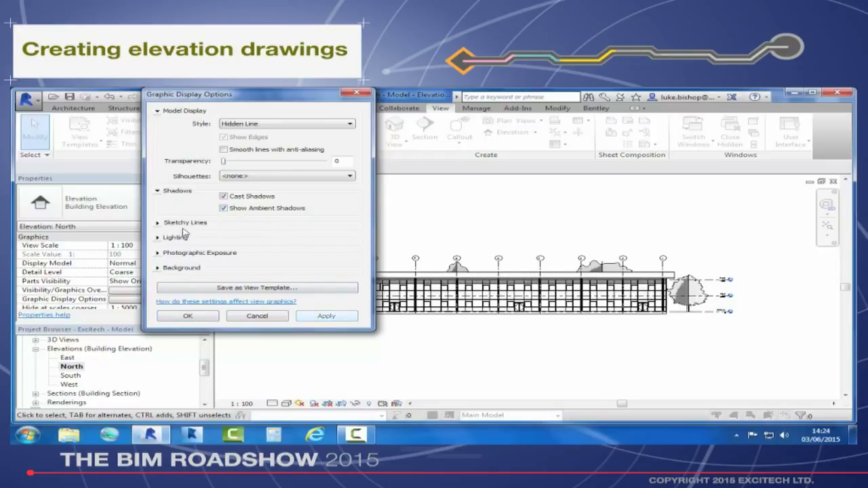
pyautogui.click(158, 223)
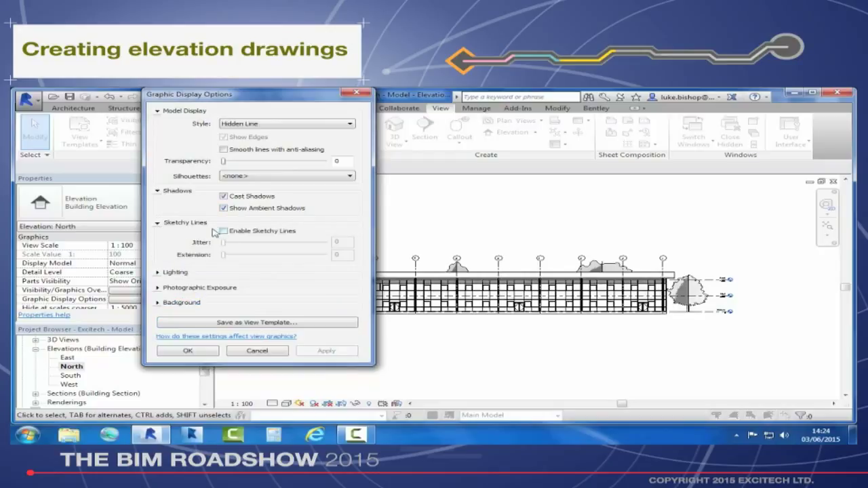
pyautogui.click(155, 225)
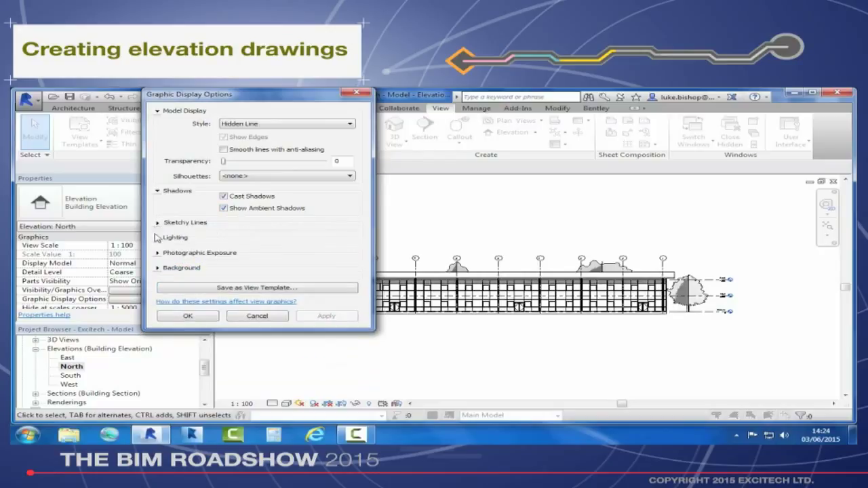
# Step: Set the background of the North elevation to Sky in its graphic display options
pyautogui.click(159, 269)
pyautogui.click(253, 281)
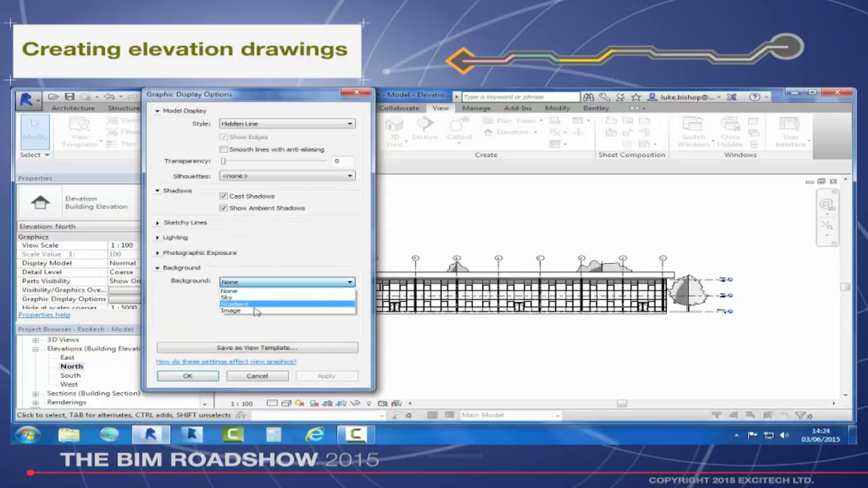
pyautogui.click(238, 299)
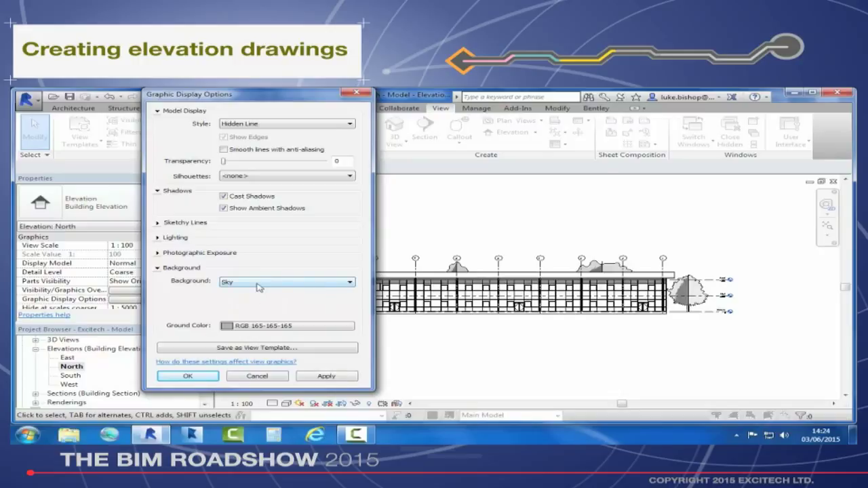